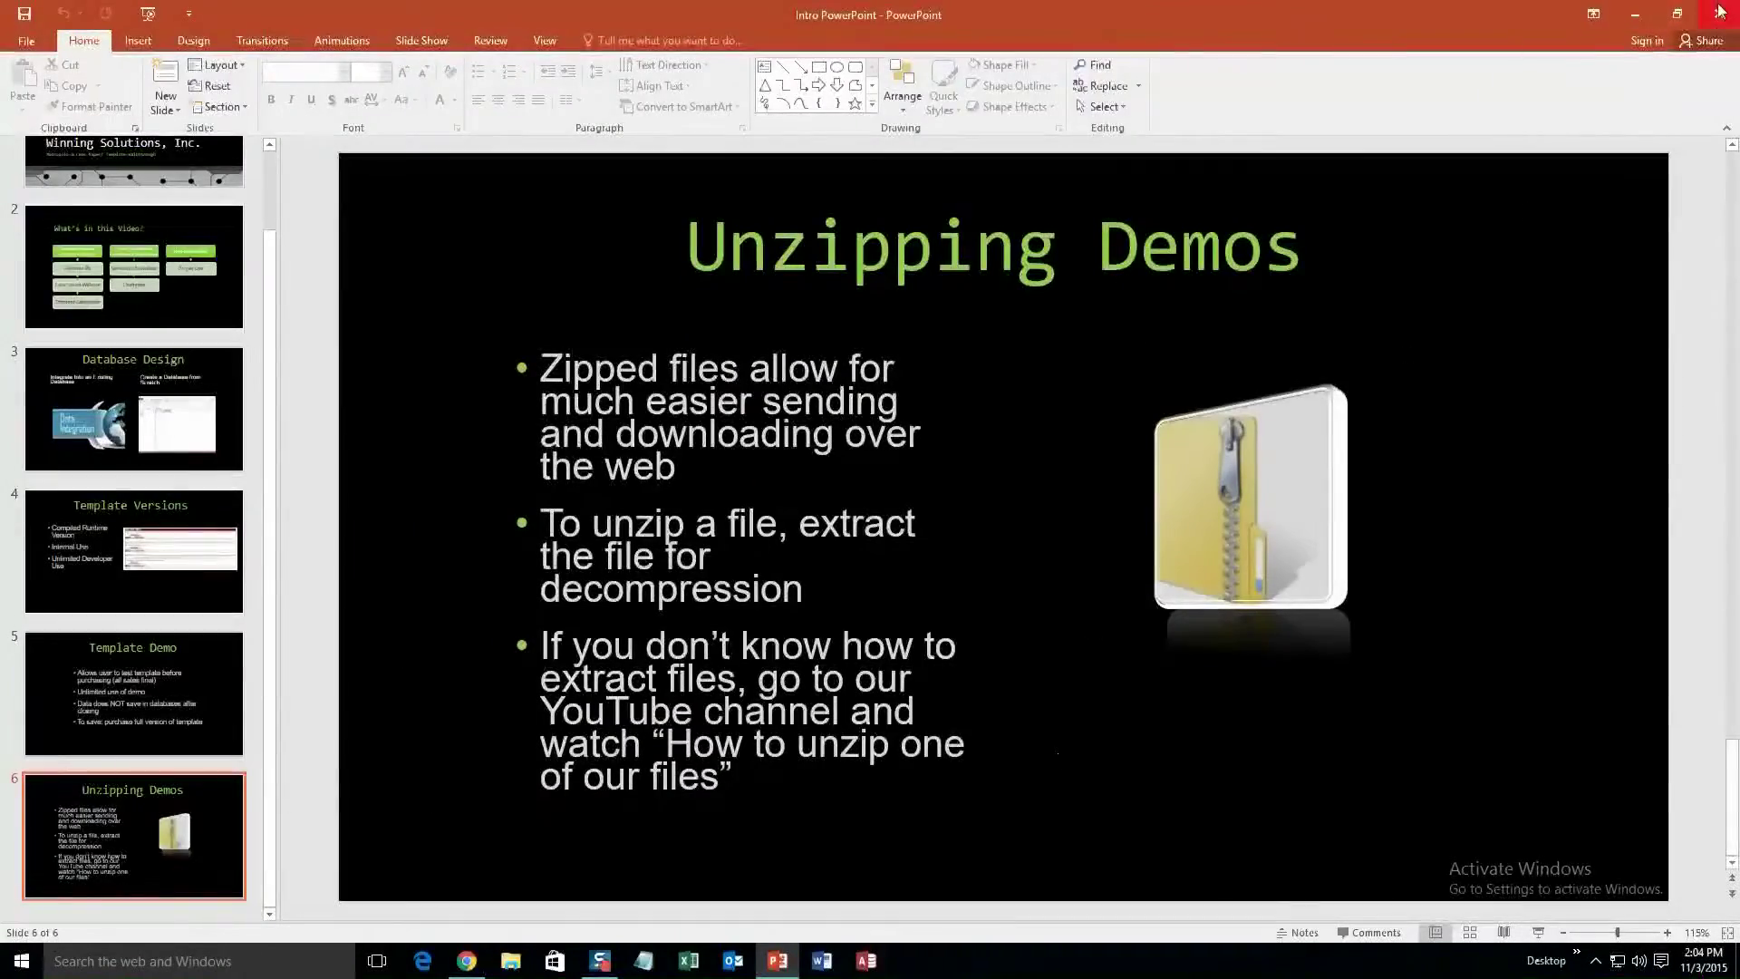
Close PowerPoint and open the Database Templates - List page under Database Templates (For Sale).
click(1721, 13)
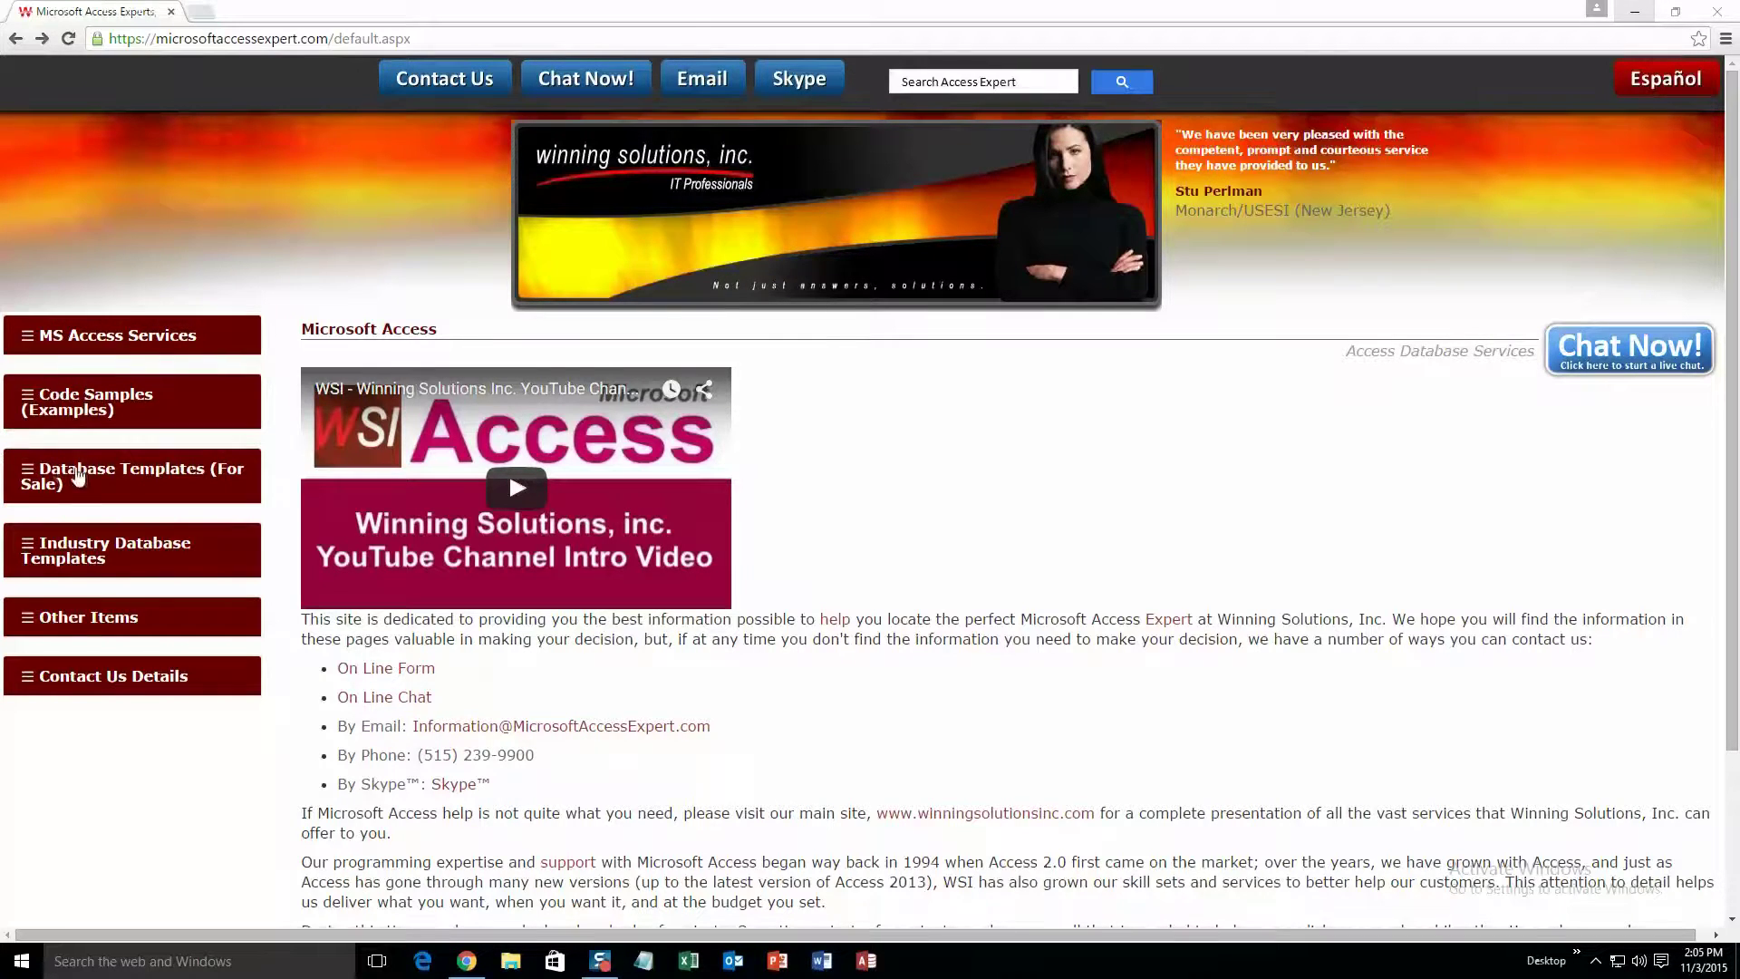
click(151, 478)
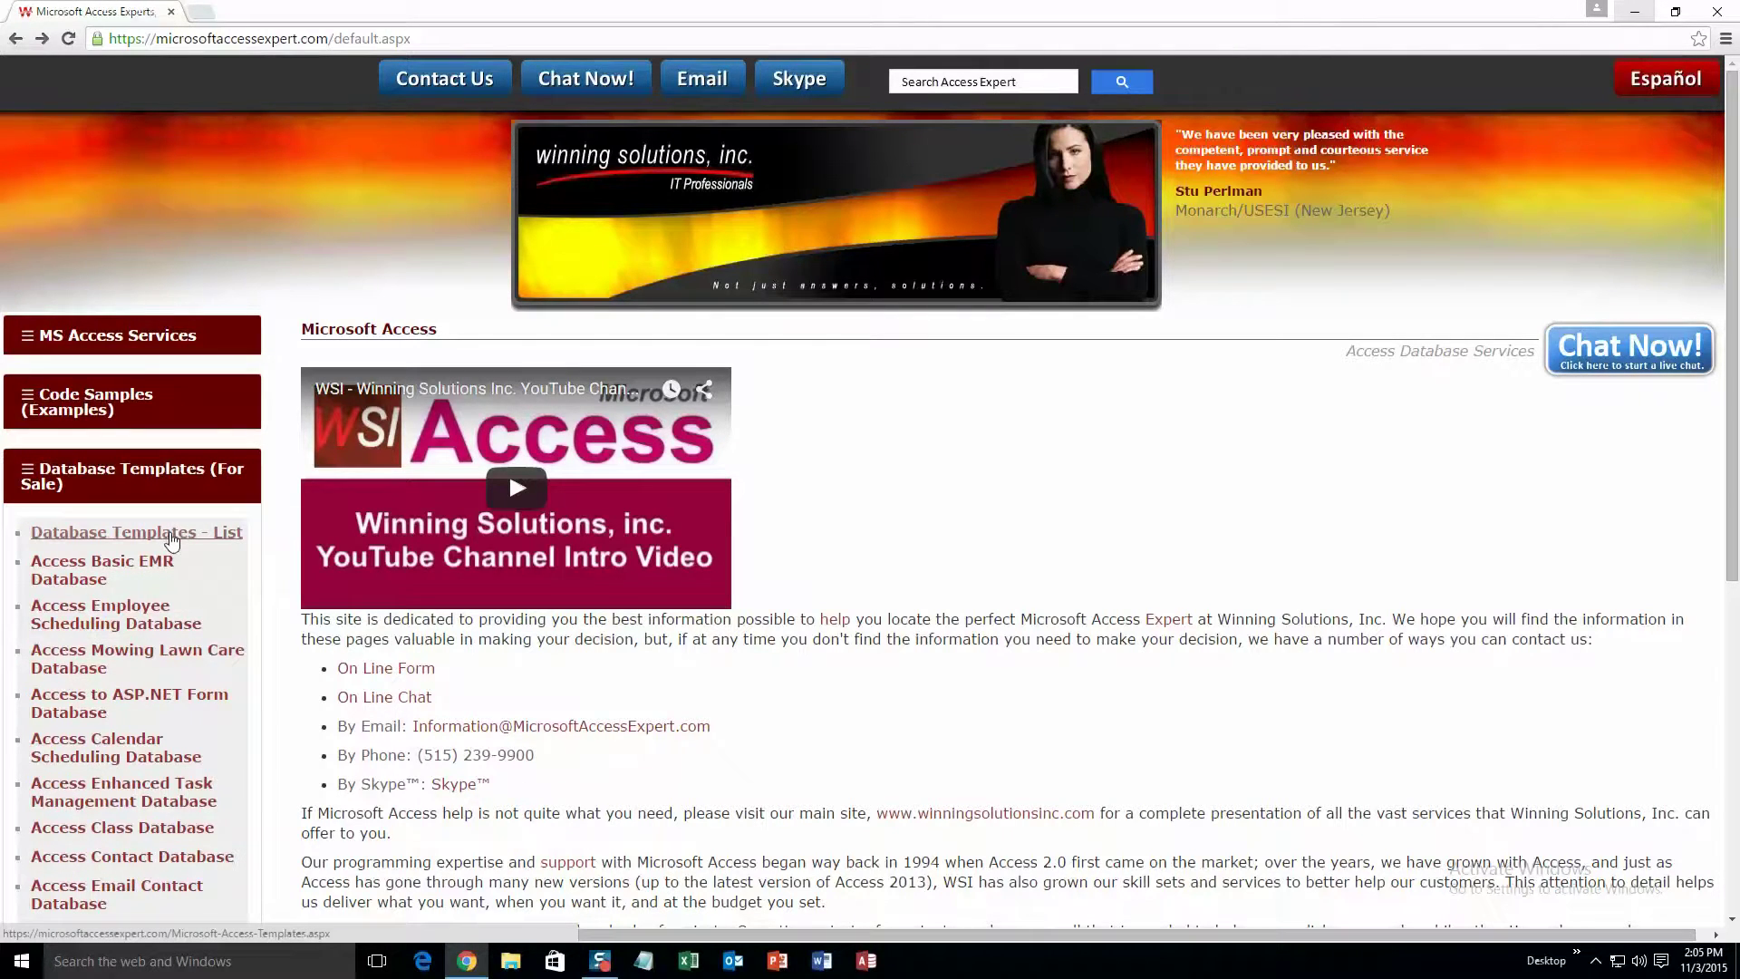
click(172, 539)
scroll(509, 737, down, 3)
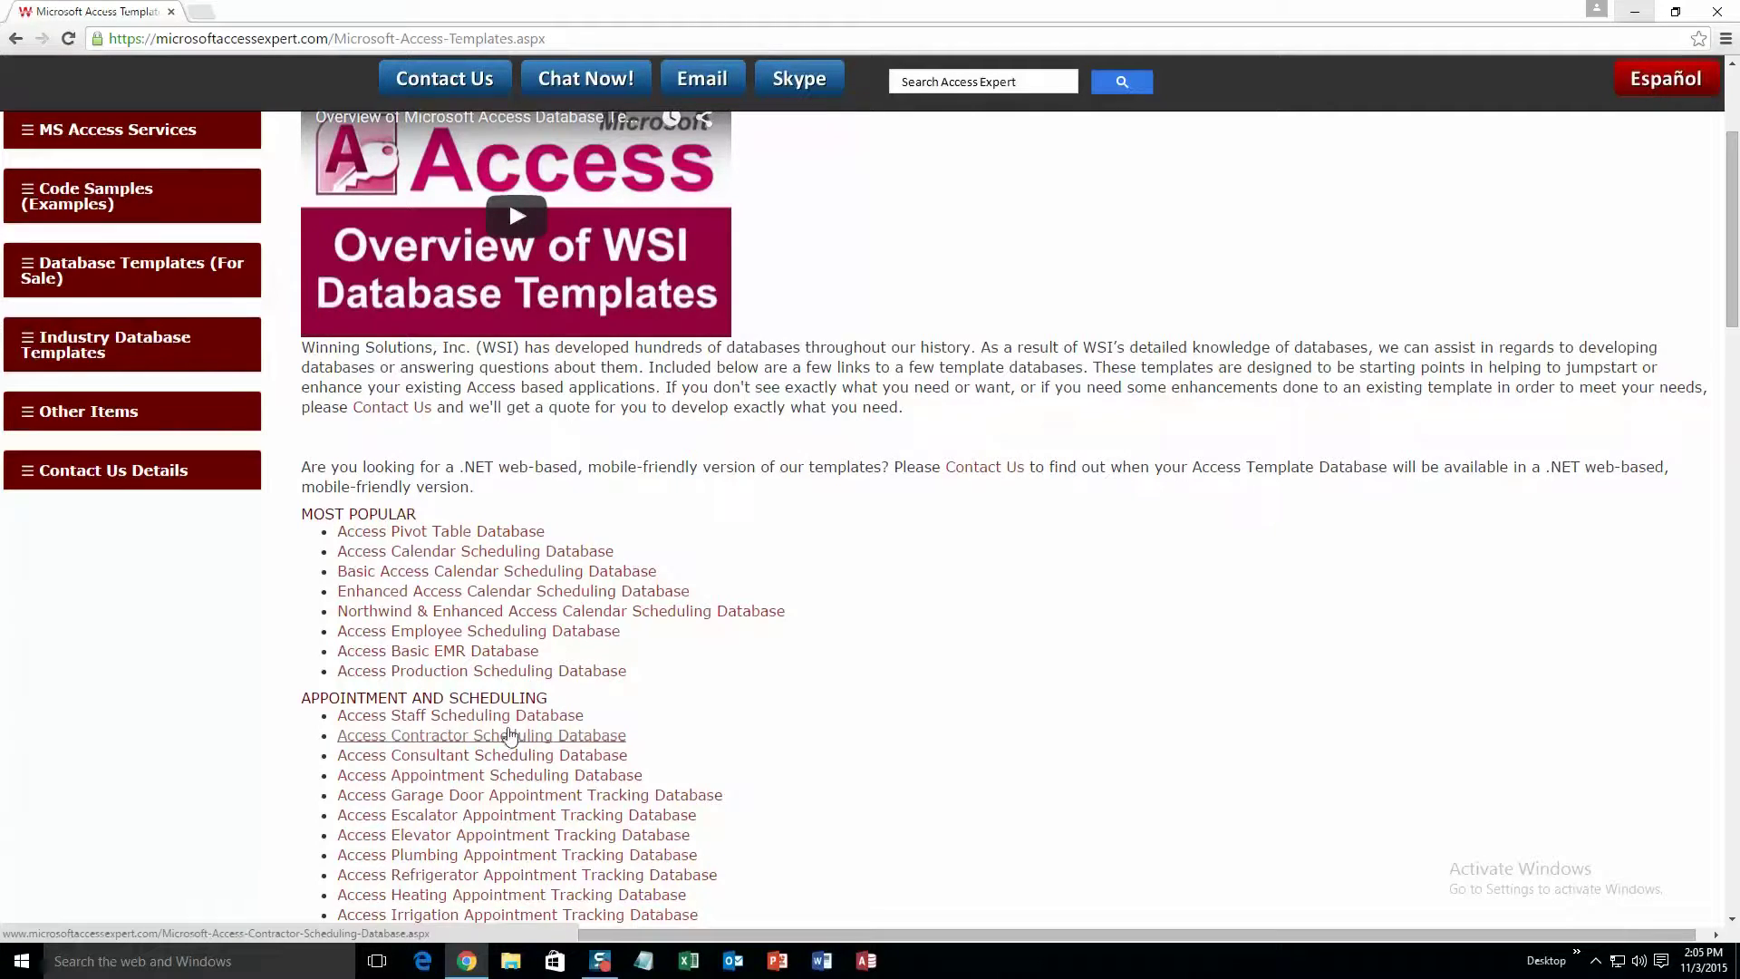
Scroll the templates page down to the Database Tools and Misc Templates section.
scroll(509, 736, down, 3)
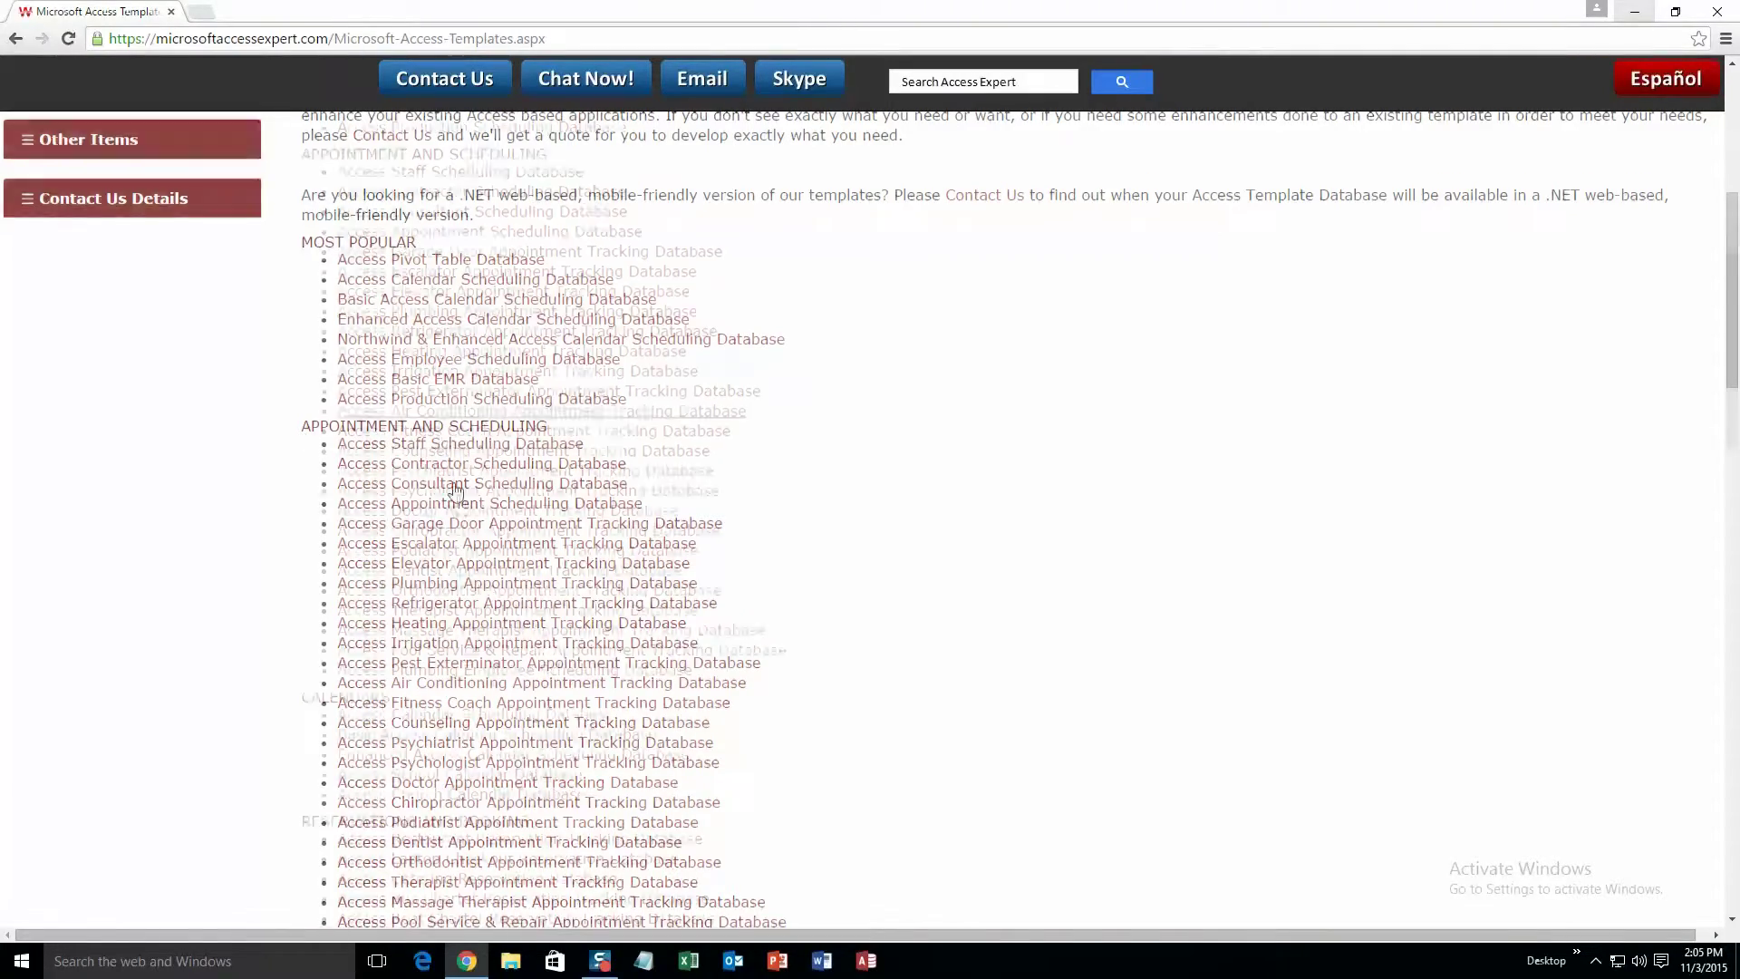
scroll(456, 491, down, 12)
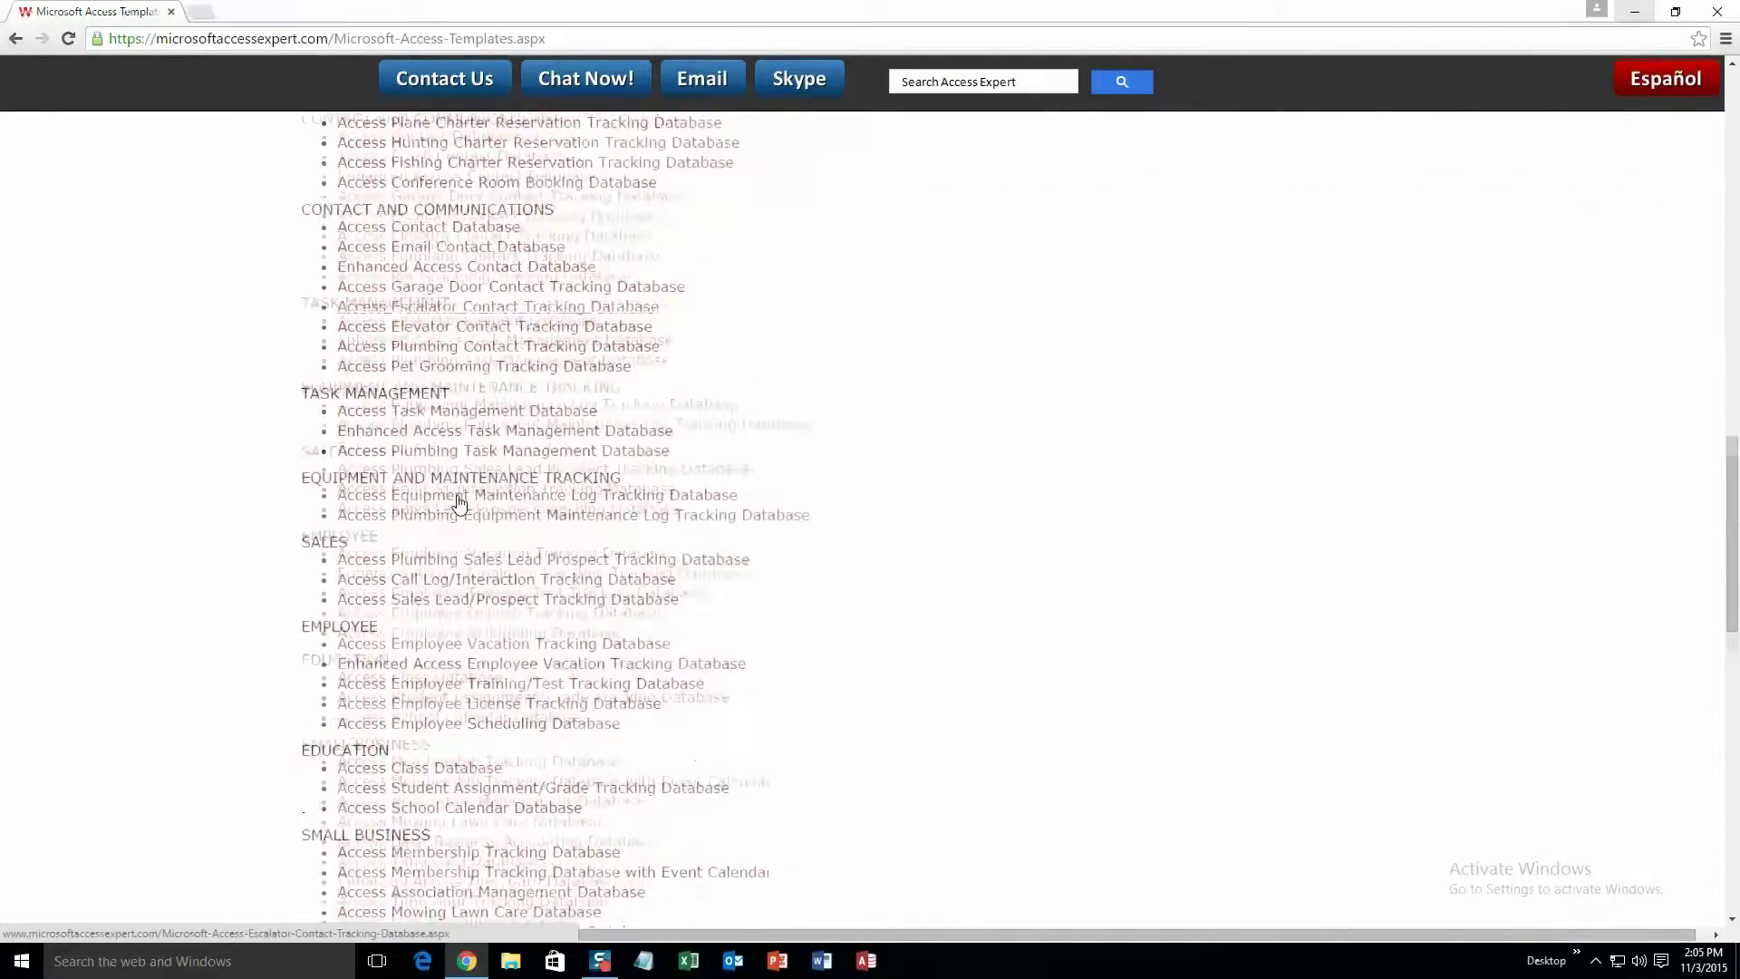
scroll(458, 504, down, 10)
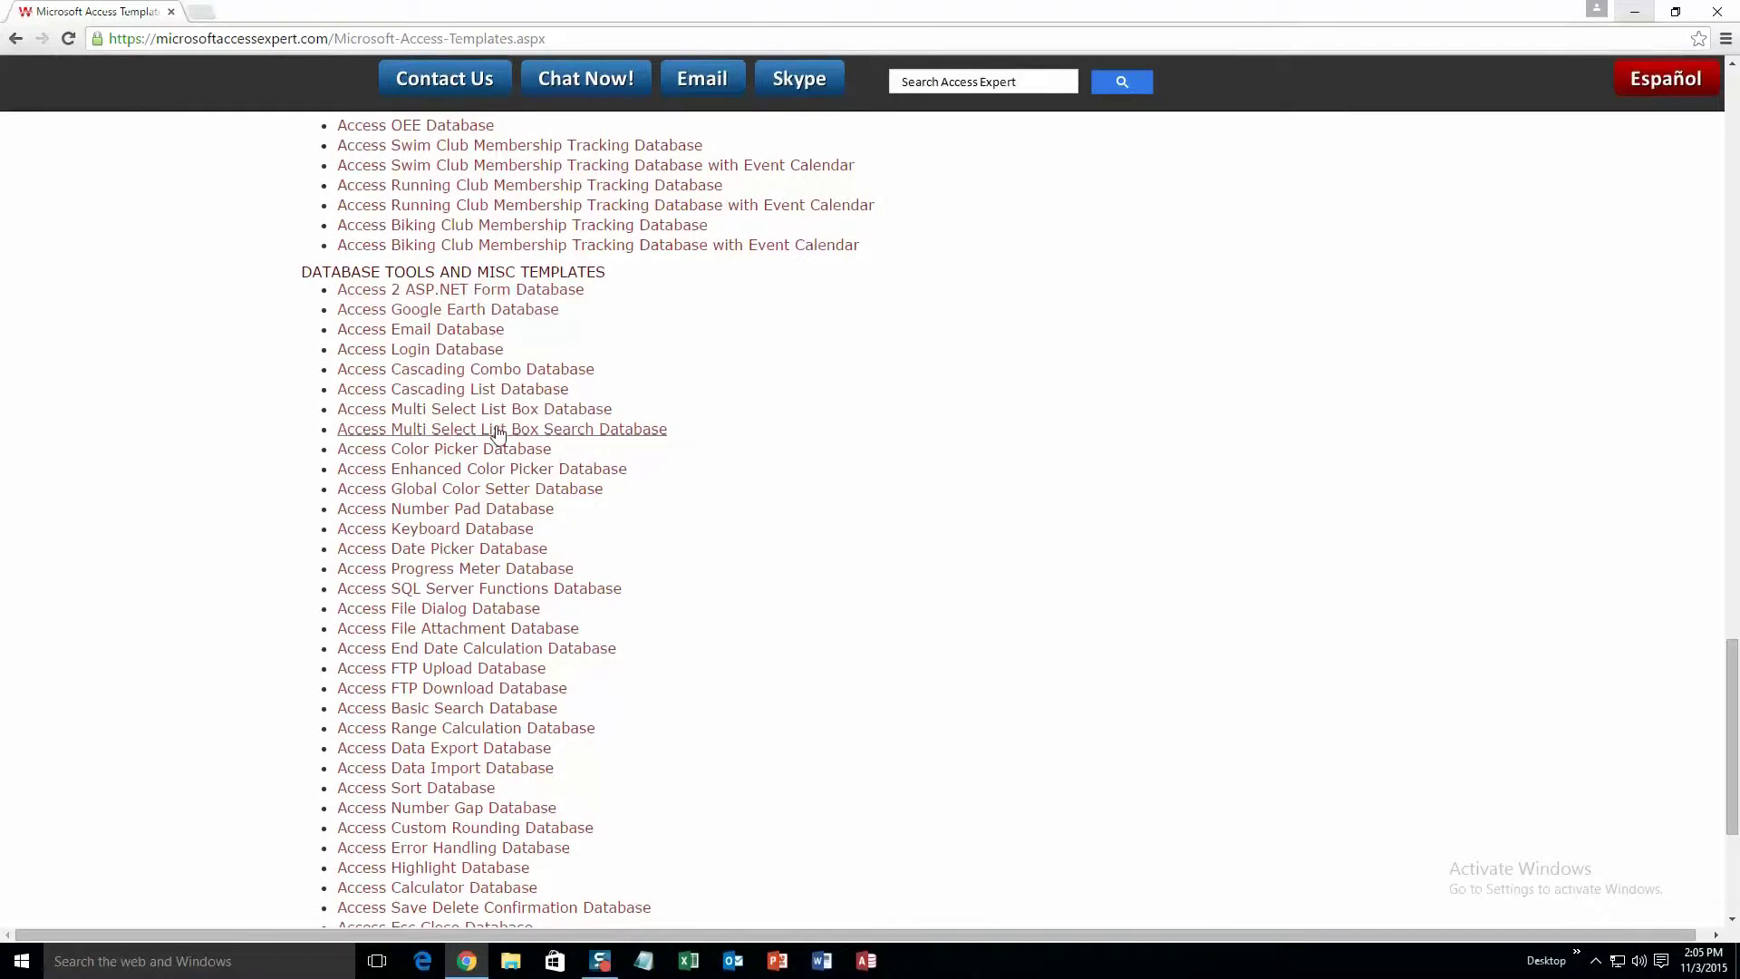
scroll(498, 436, down, 1)
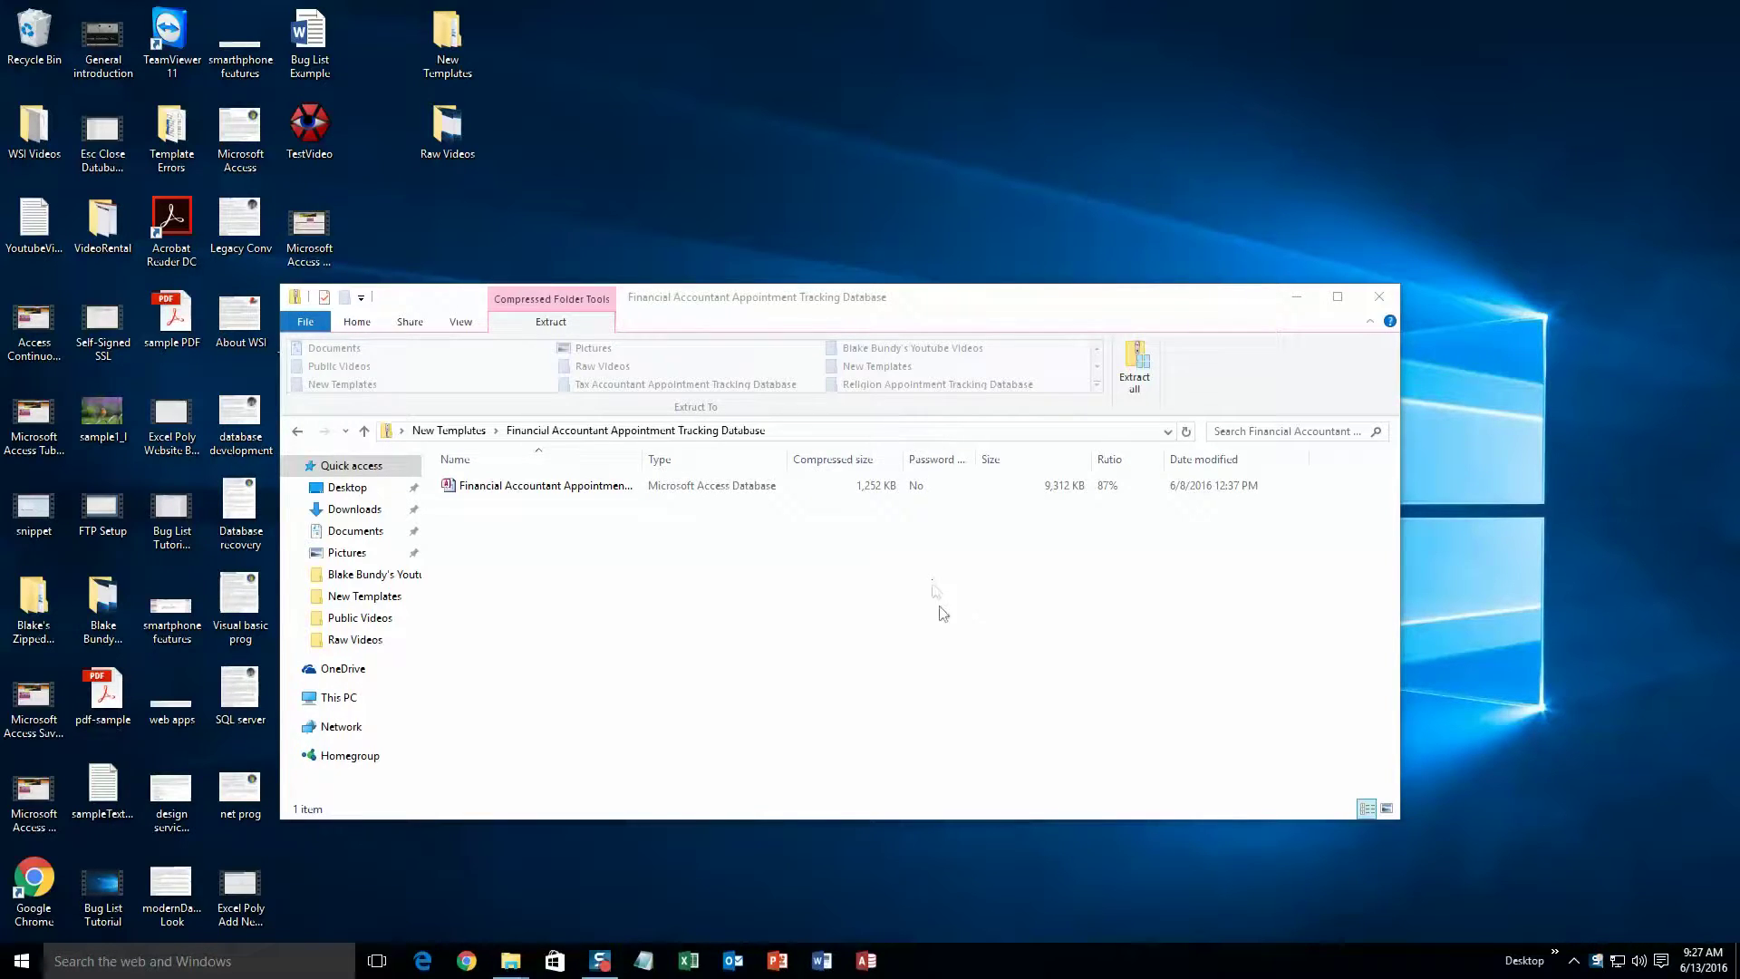
Extract the Financial Accountant Appointment Tracking Database zip and open its Access file.
click(1134, 372)
click(1025, 657)
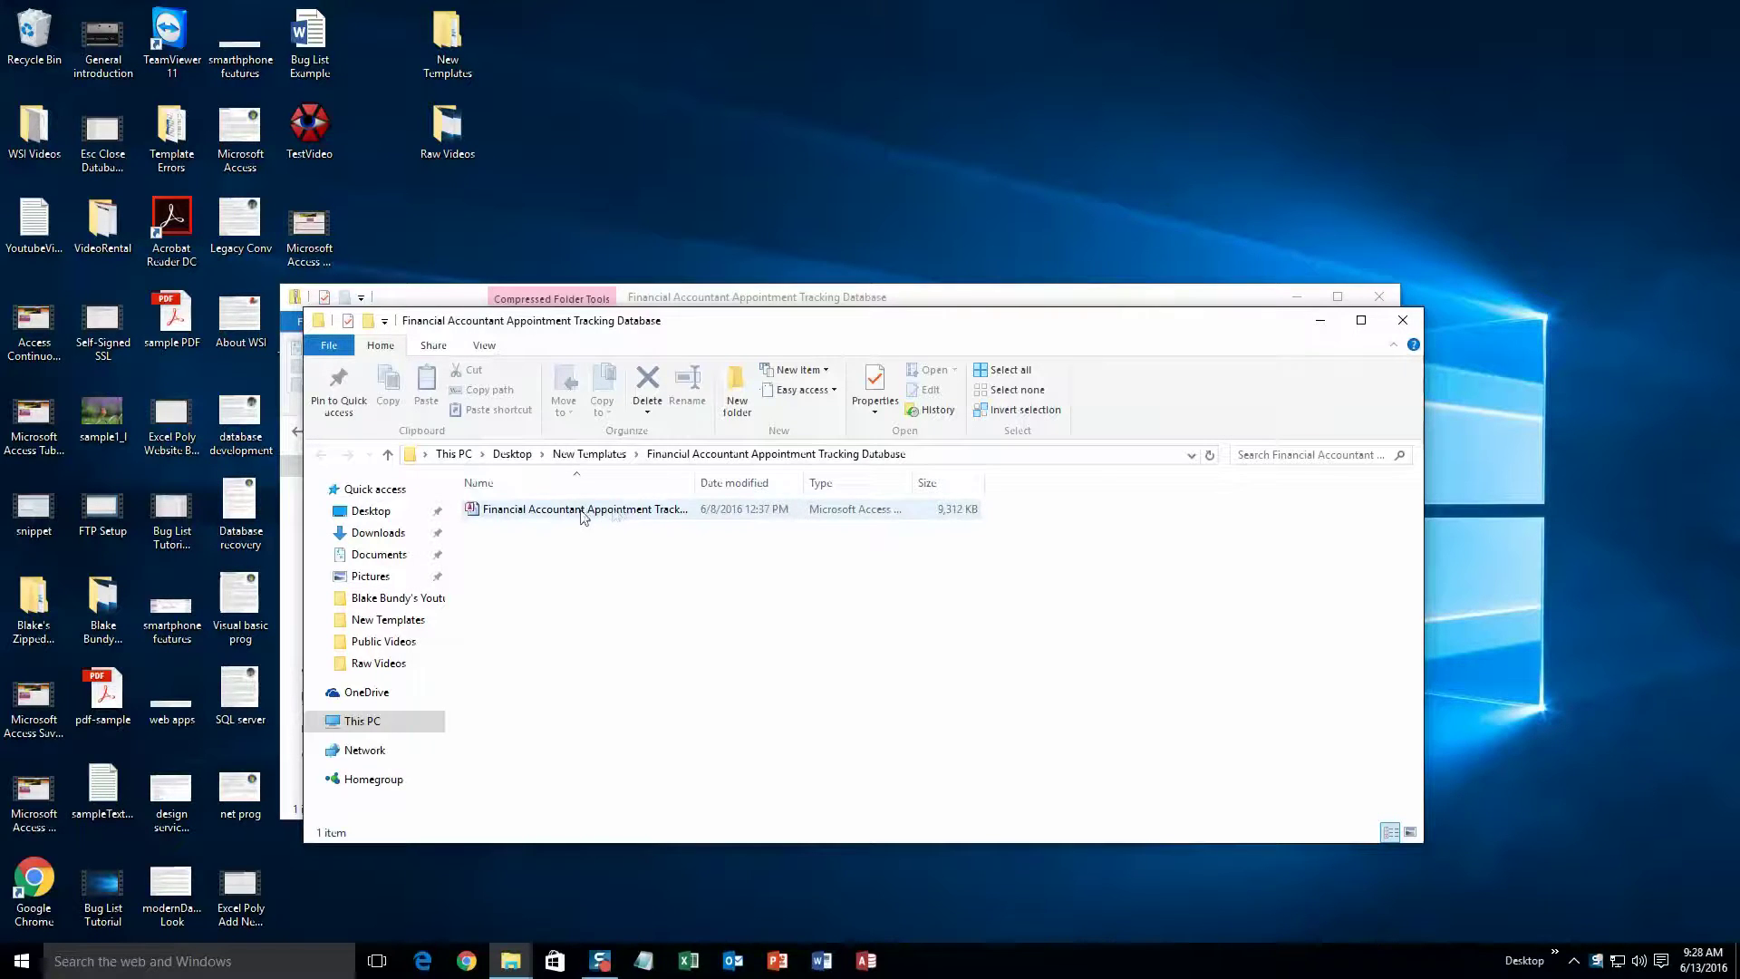
double_click(621, 510)
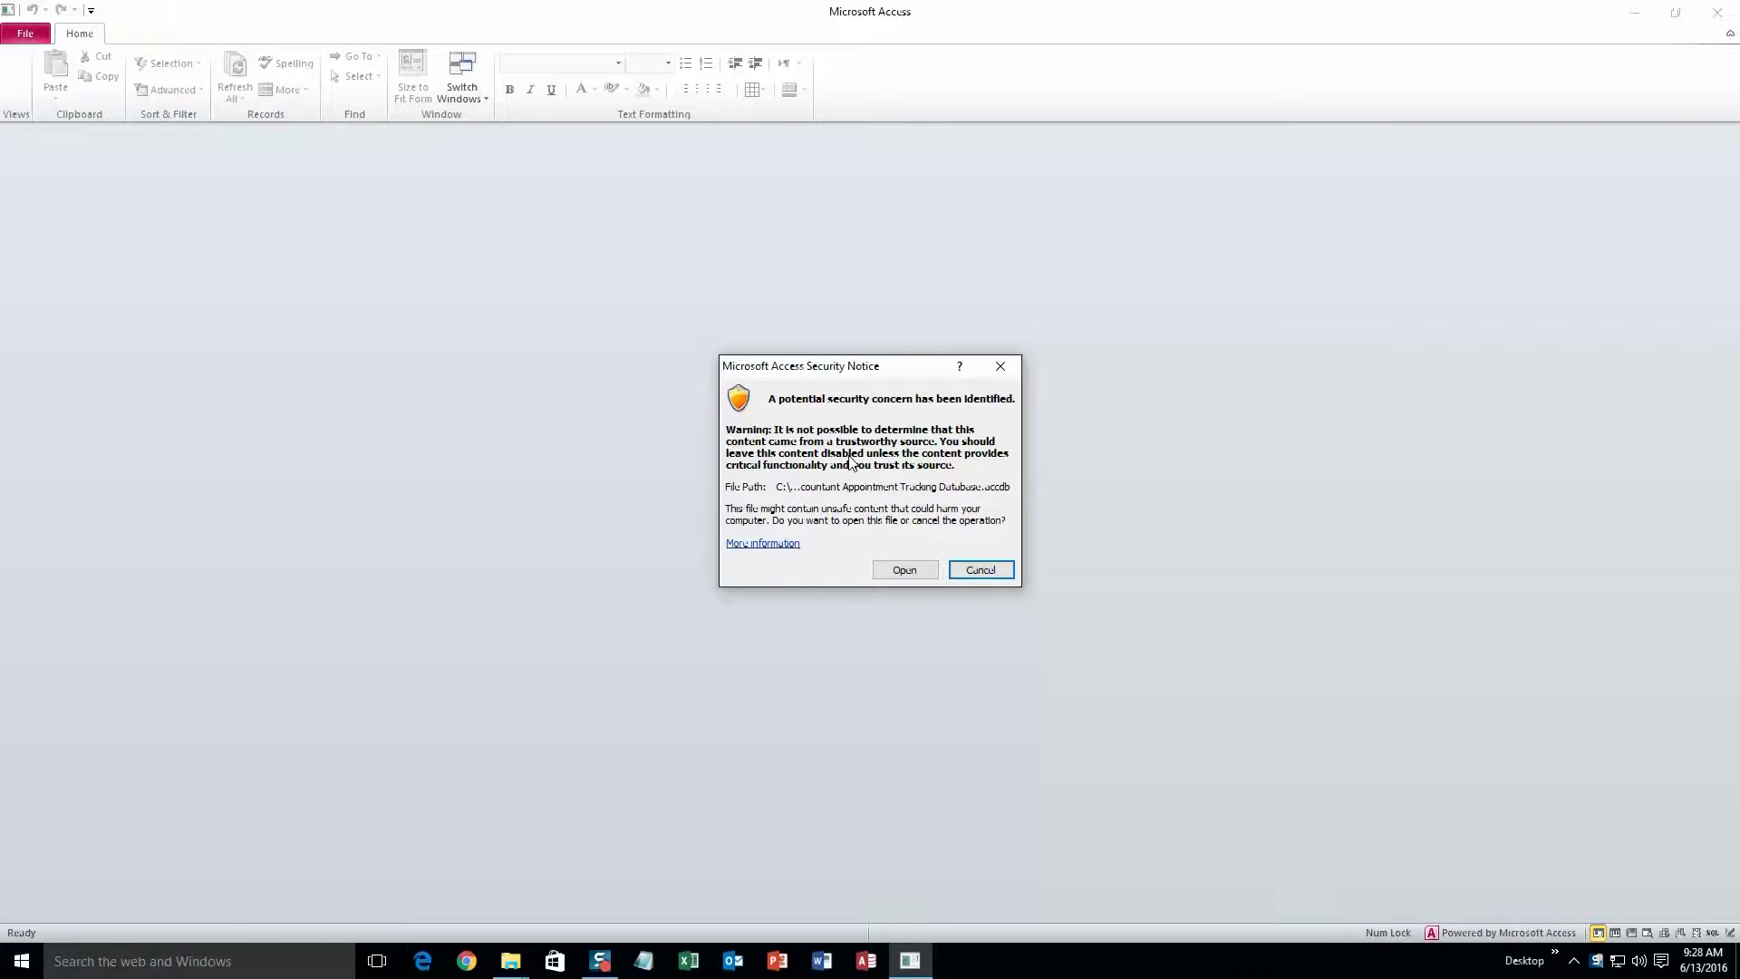
Accept the security notice and start a new client from the Main Menu.
click(903, 570)
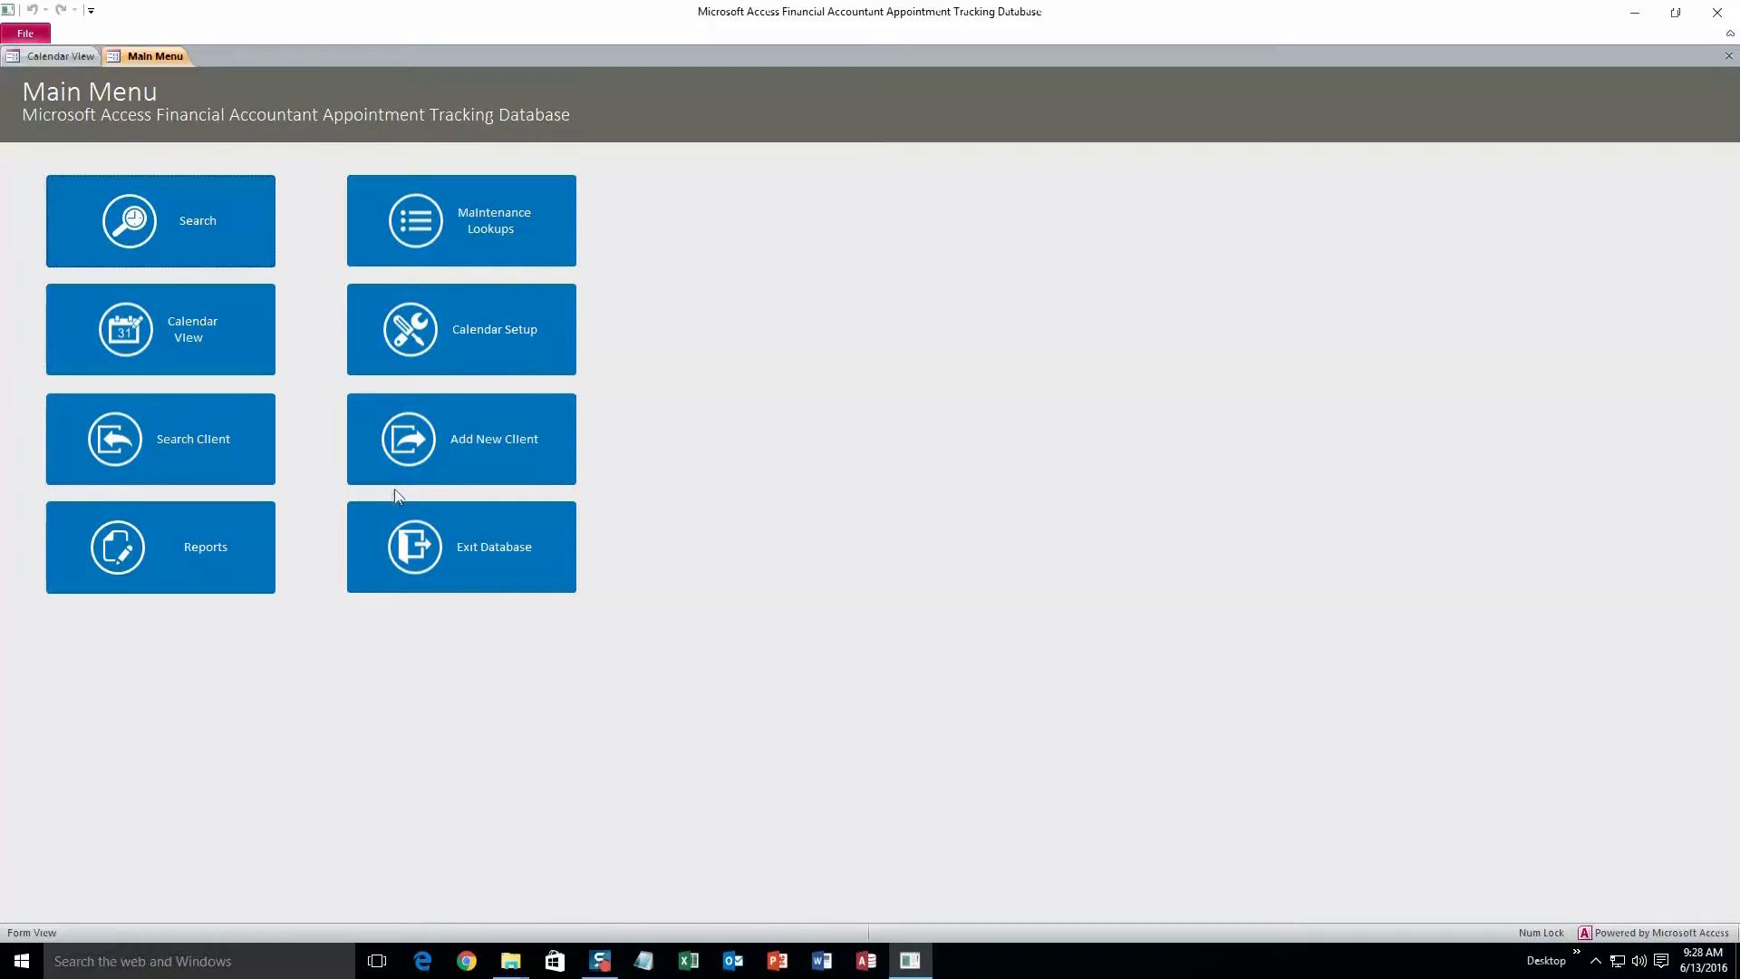
click(443, 460)
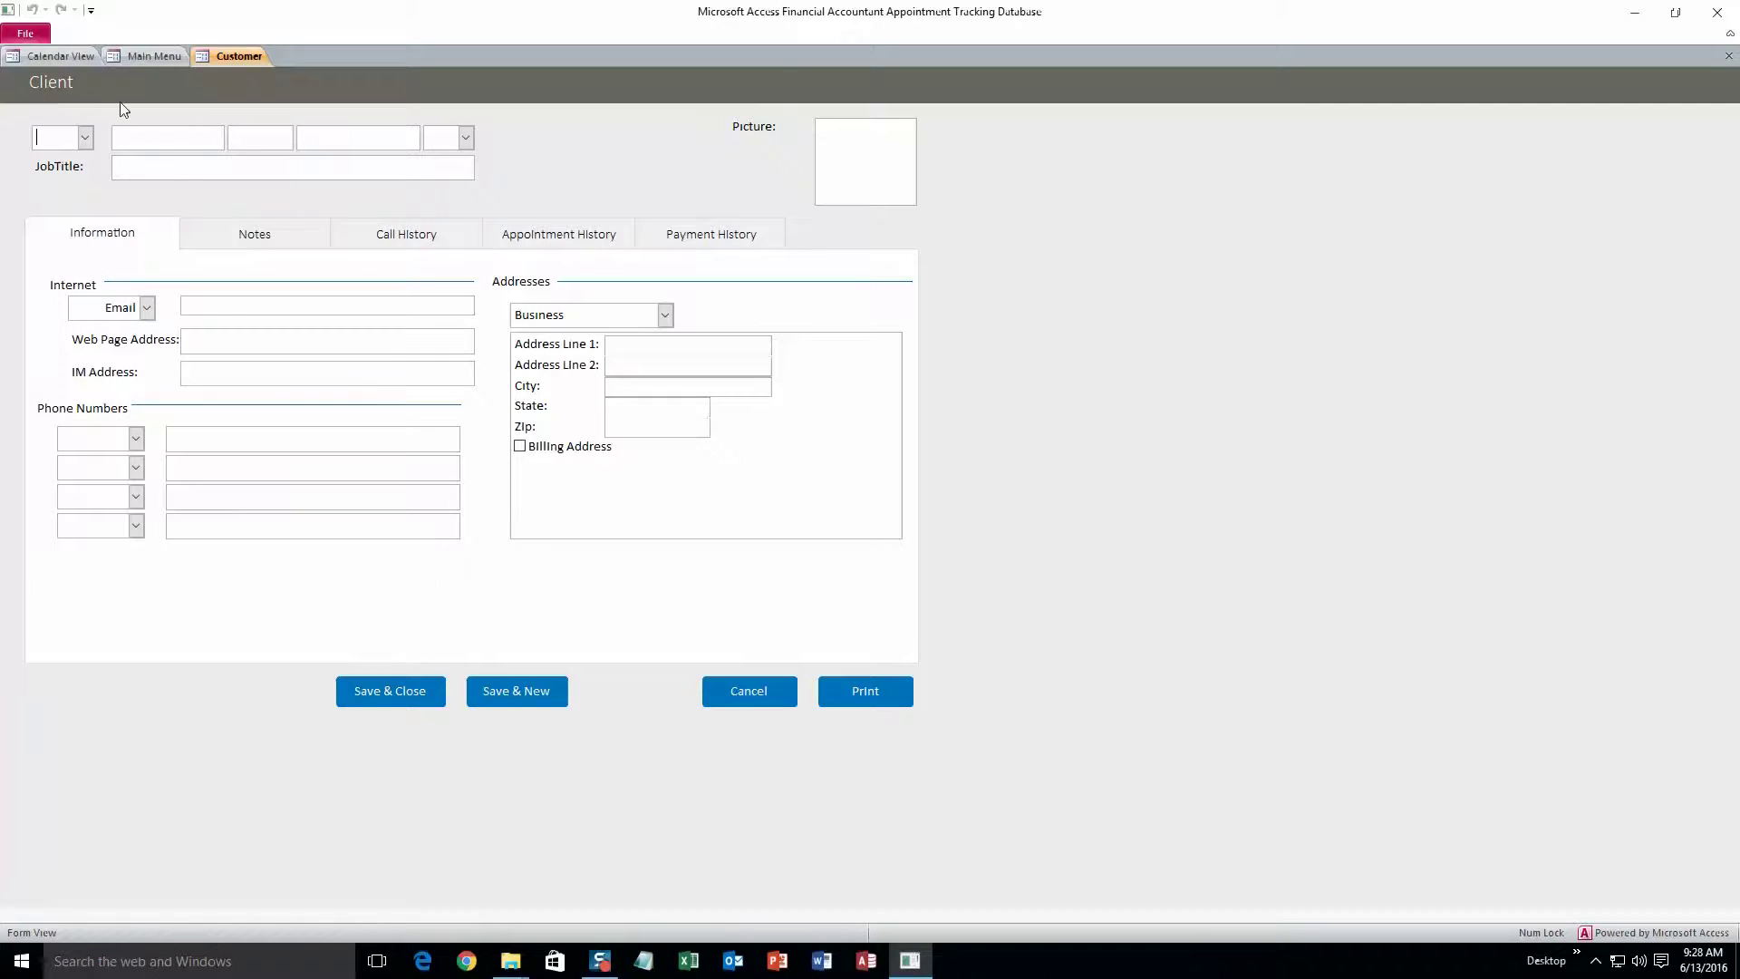
Enter the new client's first name, last name and e-mail address.
click(206, 139)
text(John)
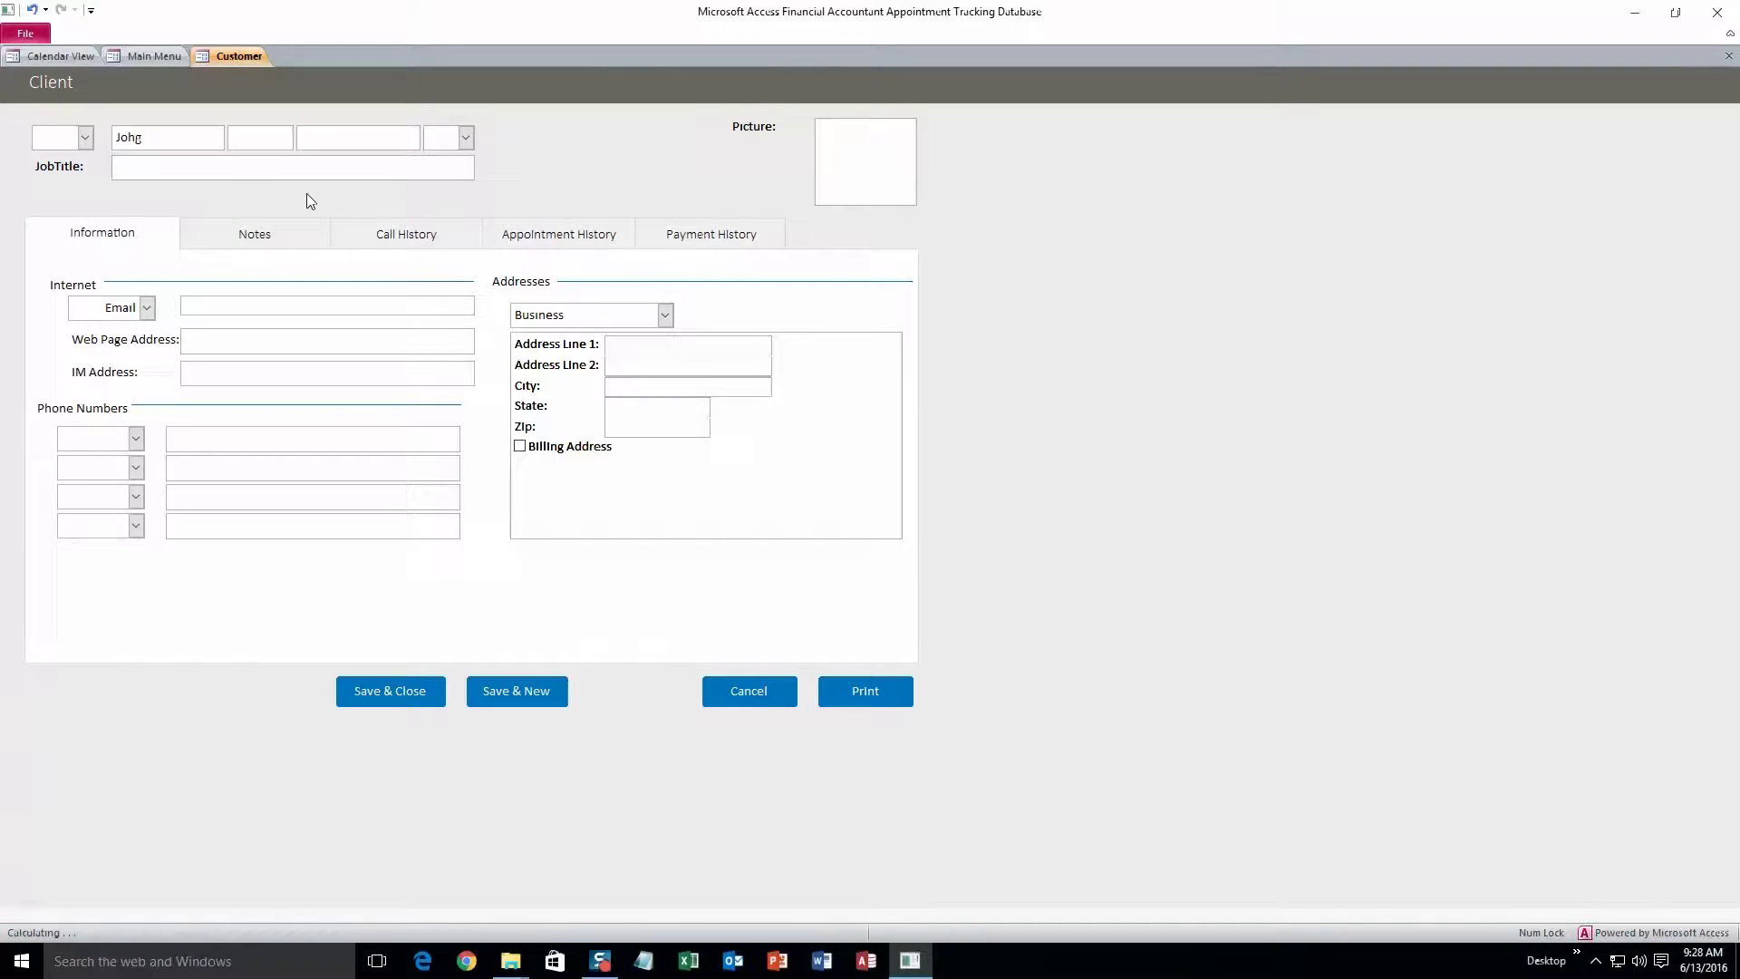
click(363, 140)
text(Smith)
click(264, 304)
text(test@test.com)
Fill in the client's business Address Line 1, City and State.
click(607, 345)
text(12334)
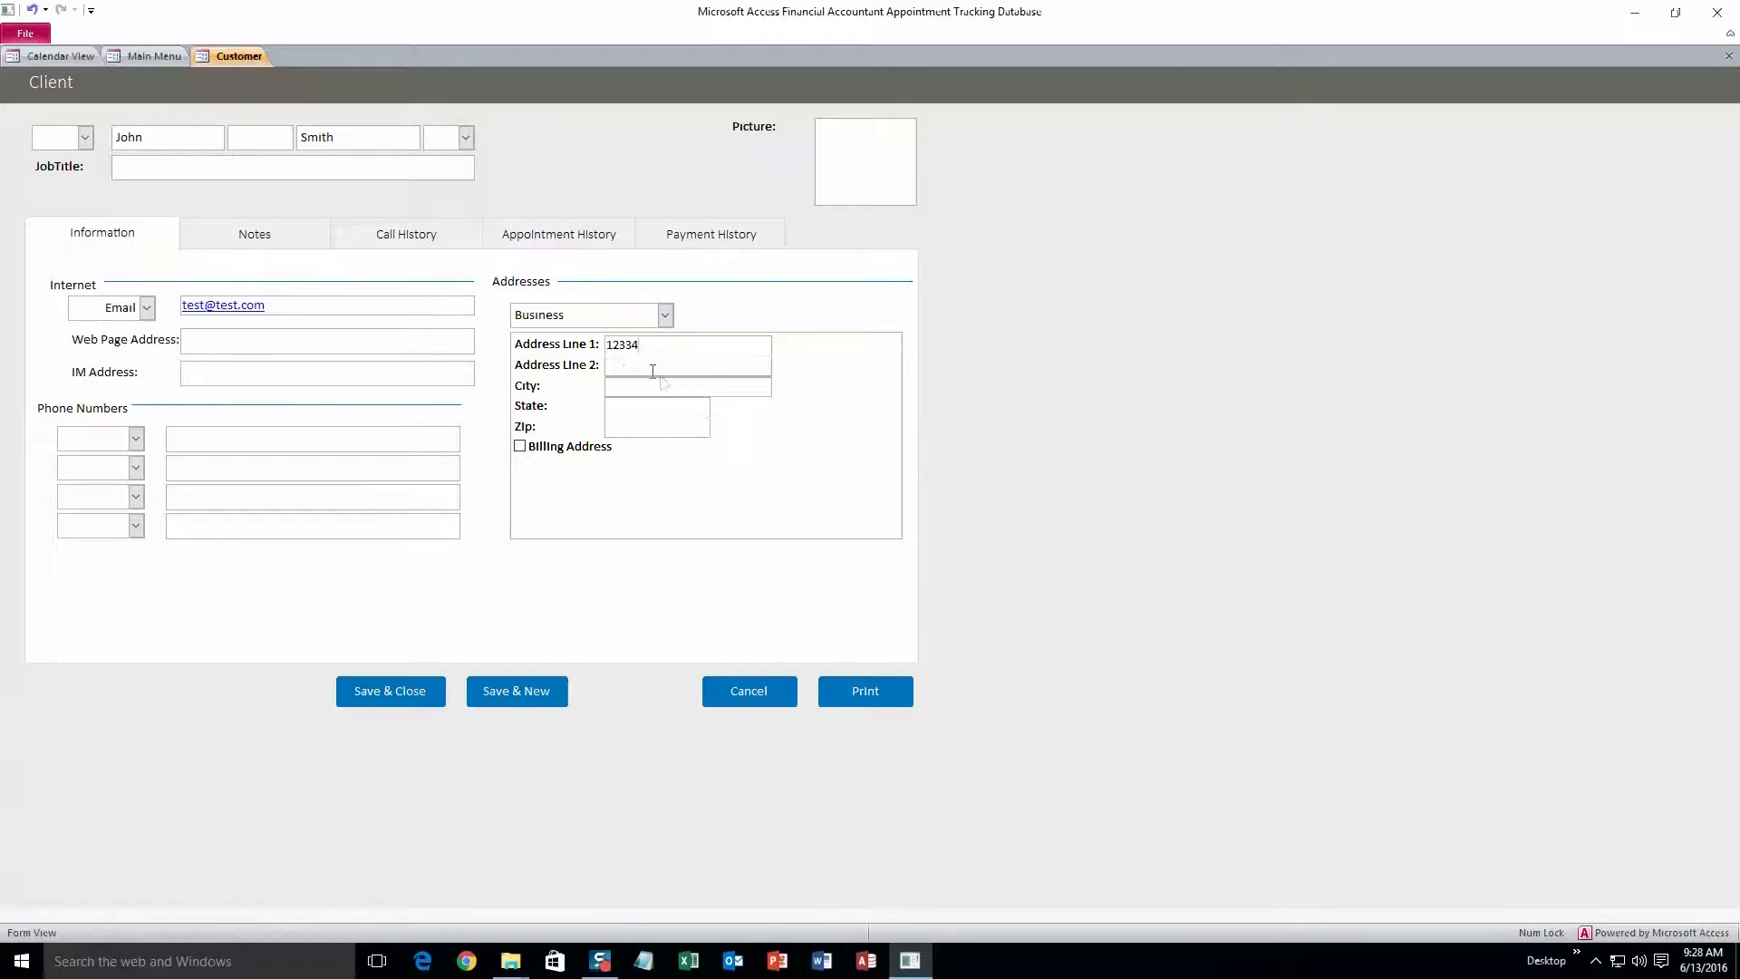
click(645, 386)
text(Roland)
click(640, 405)
text(IA)
Review the Notes, Call, Appointment and Payment history tabs, then save and close the client.
click(277, 234)
click(391, 243)
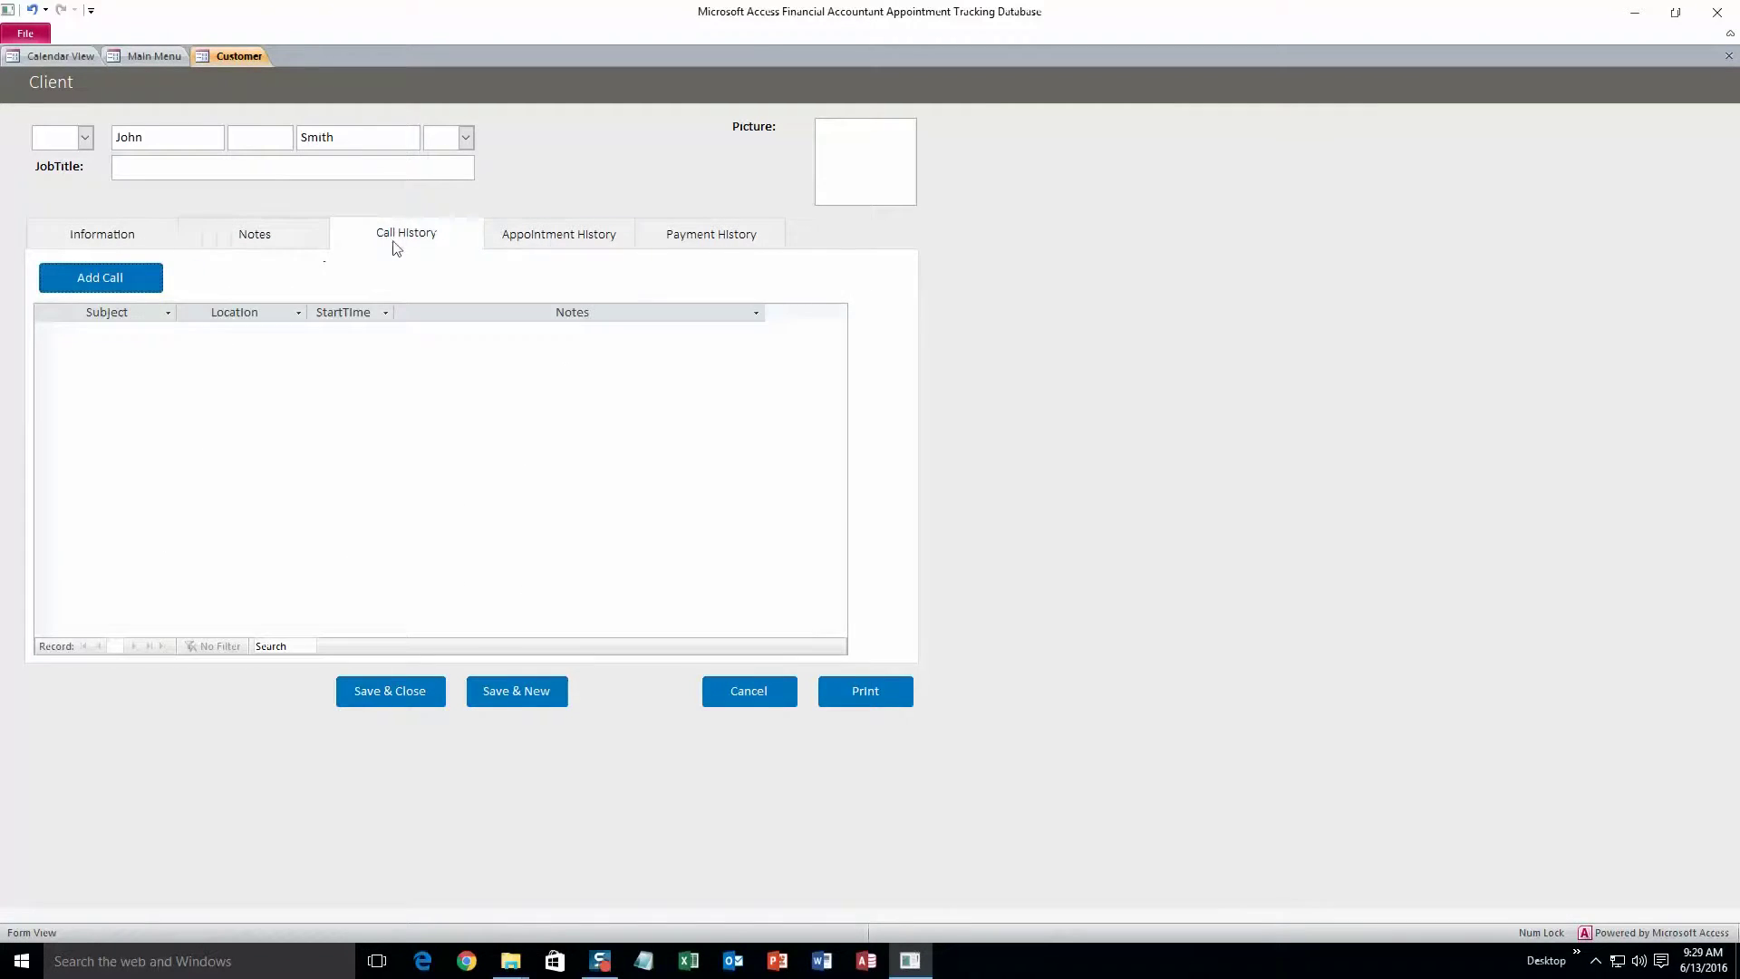
click(561, 243)
click(698, 242)
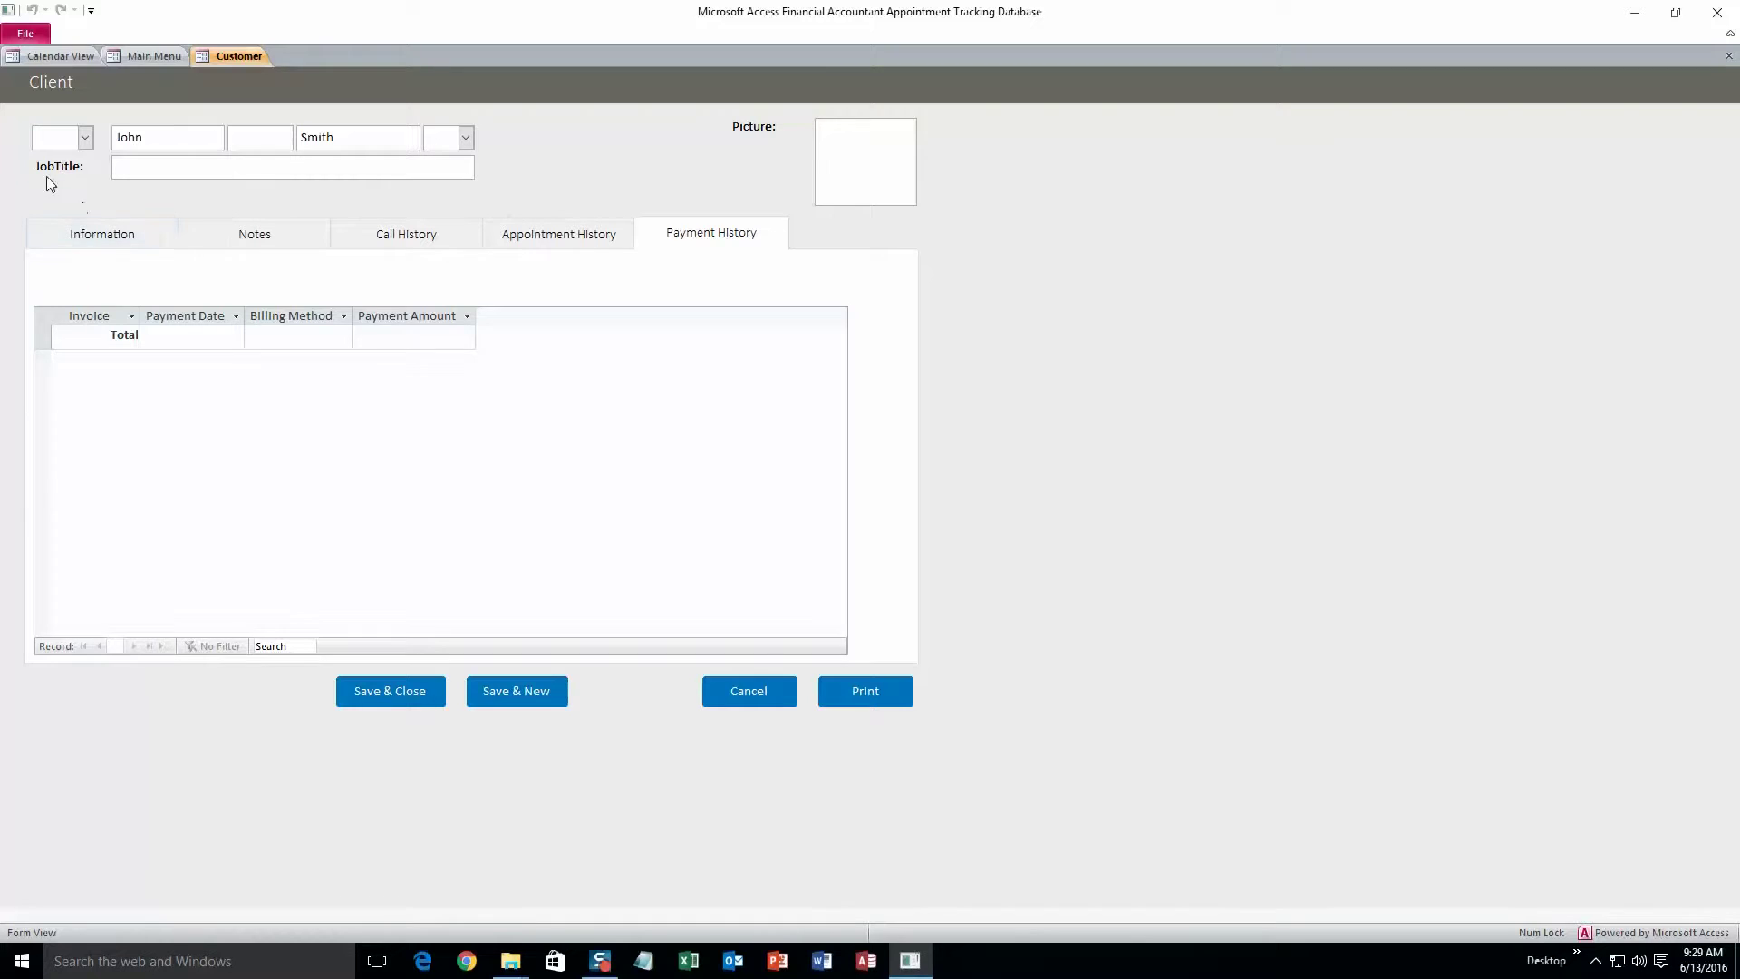
click(160, 229)
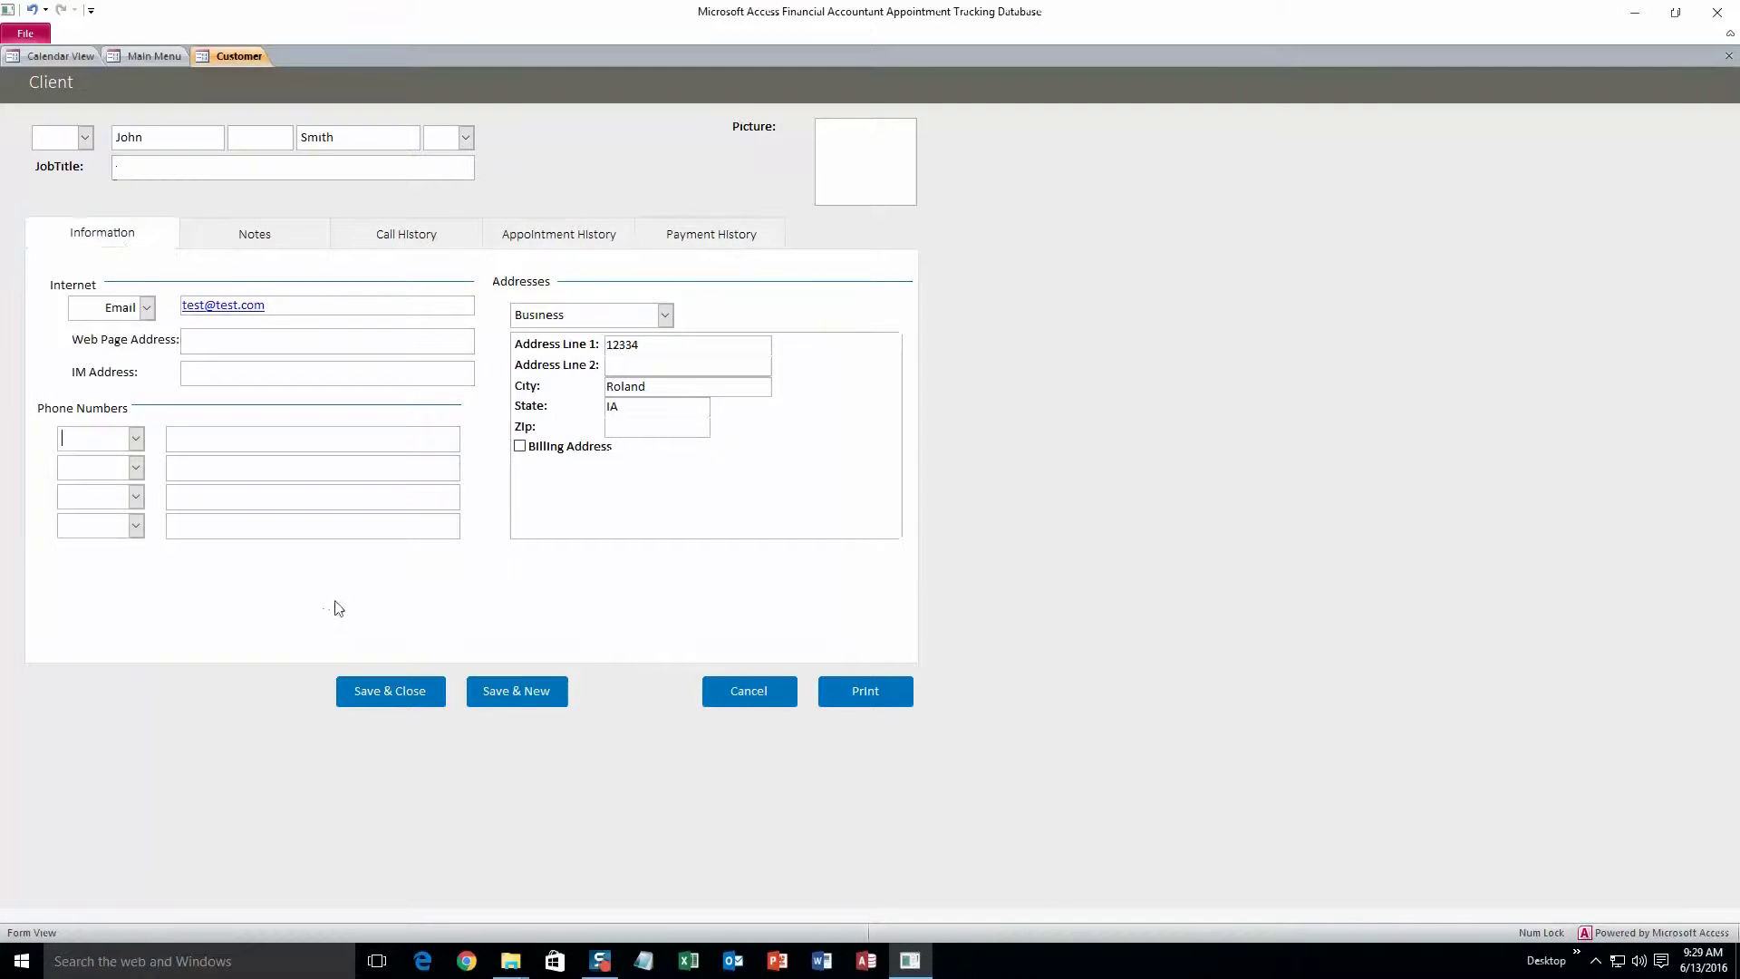
click(406, 703)
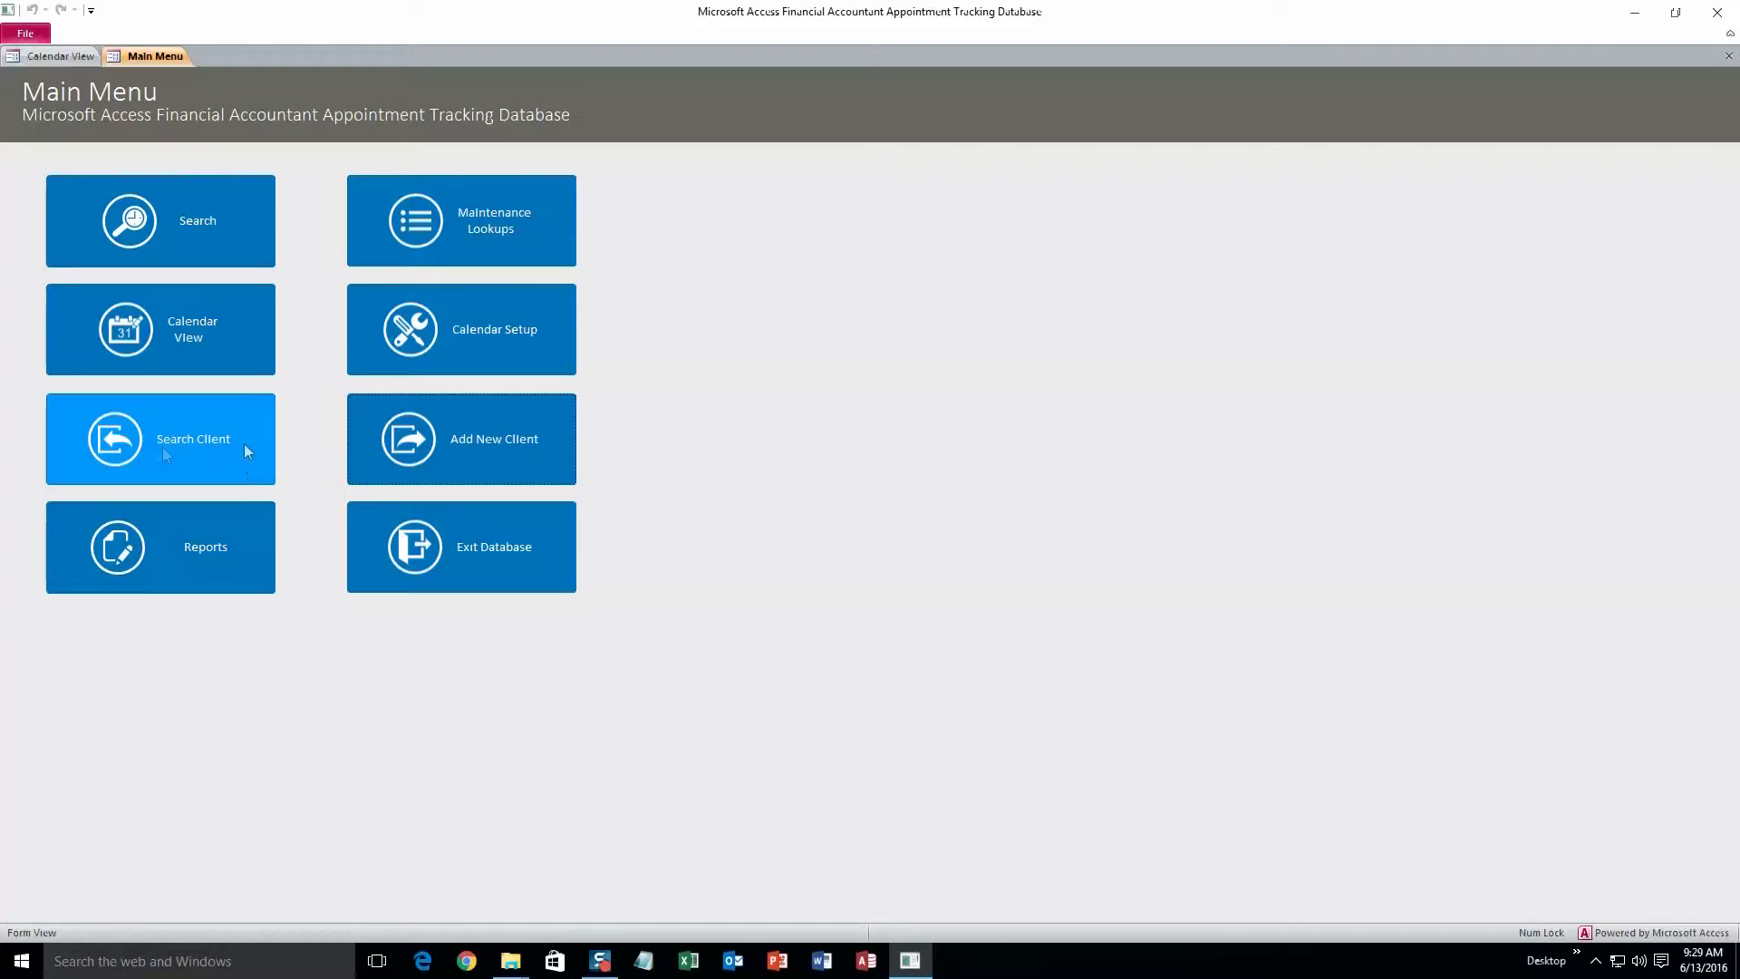
Search clients by the new client's last name and view the found record.
click(234, 464)
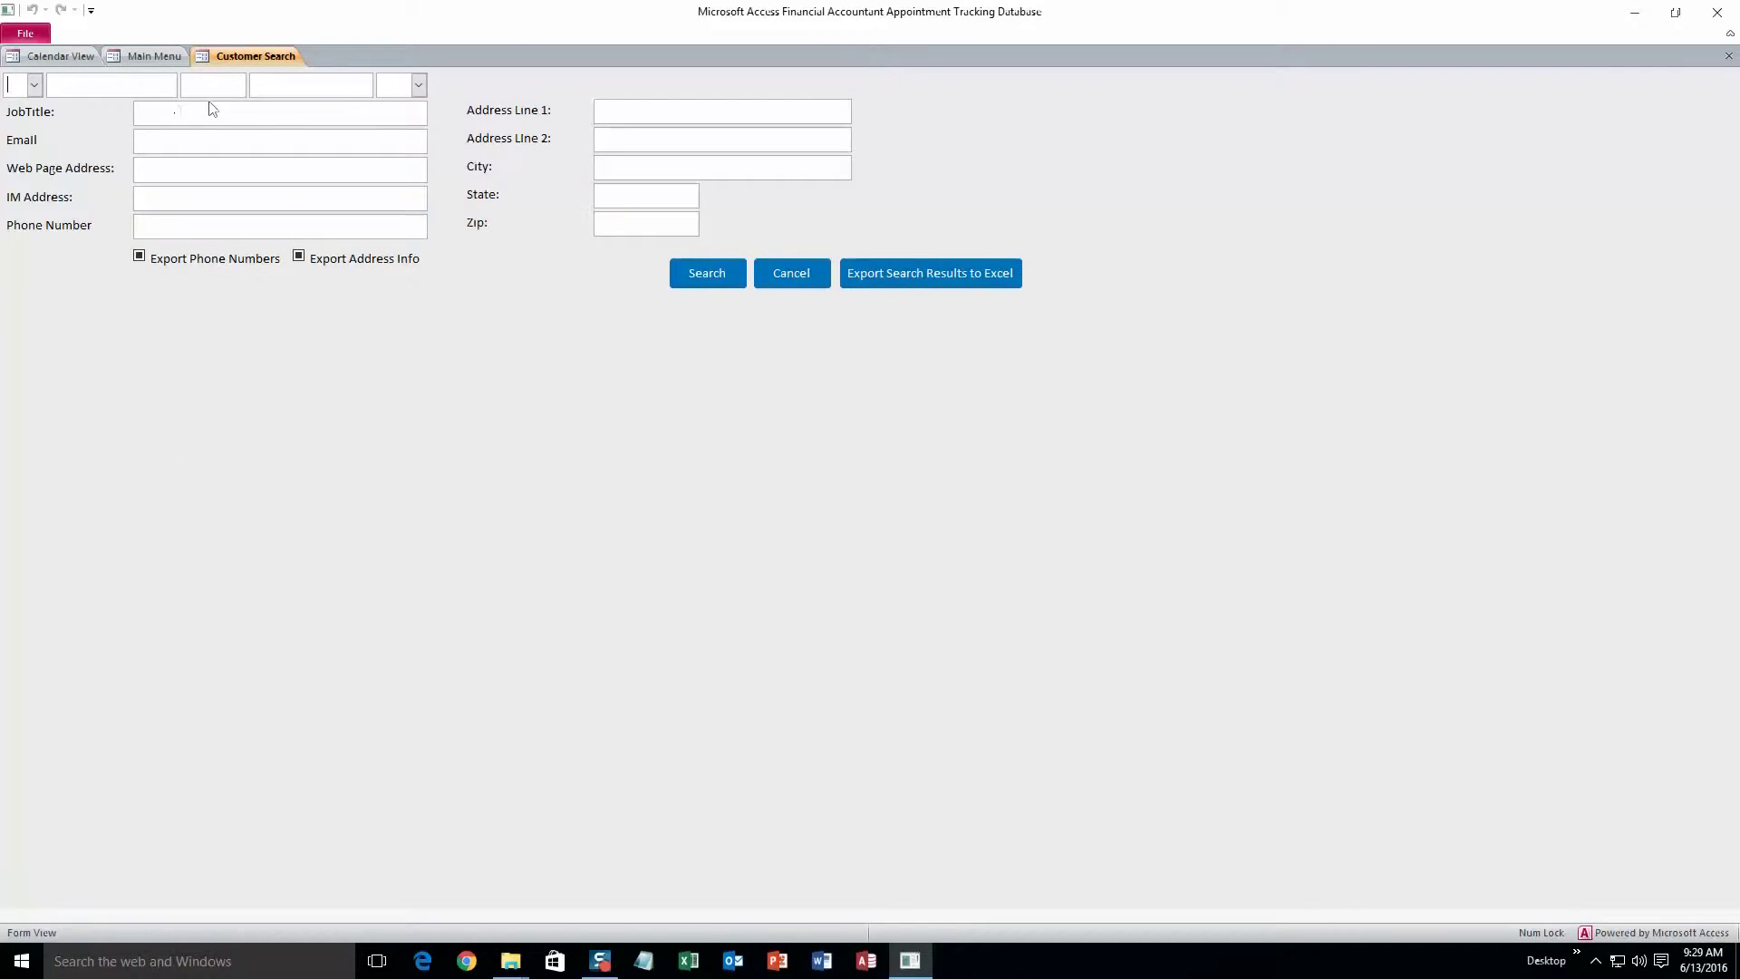
click(279, 89)
text(Smith)
click(704, 278)
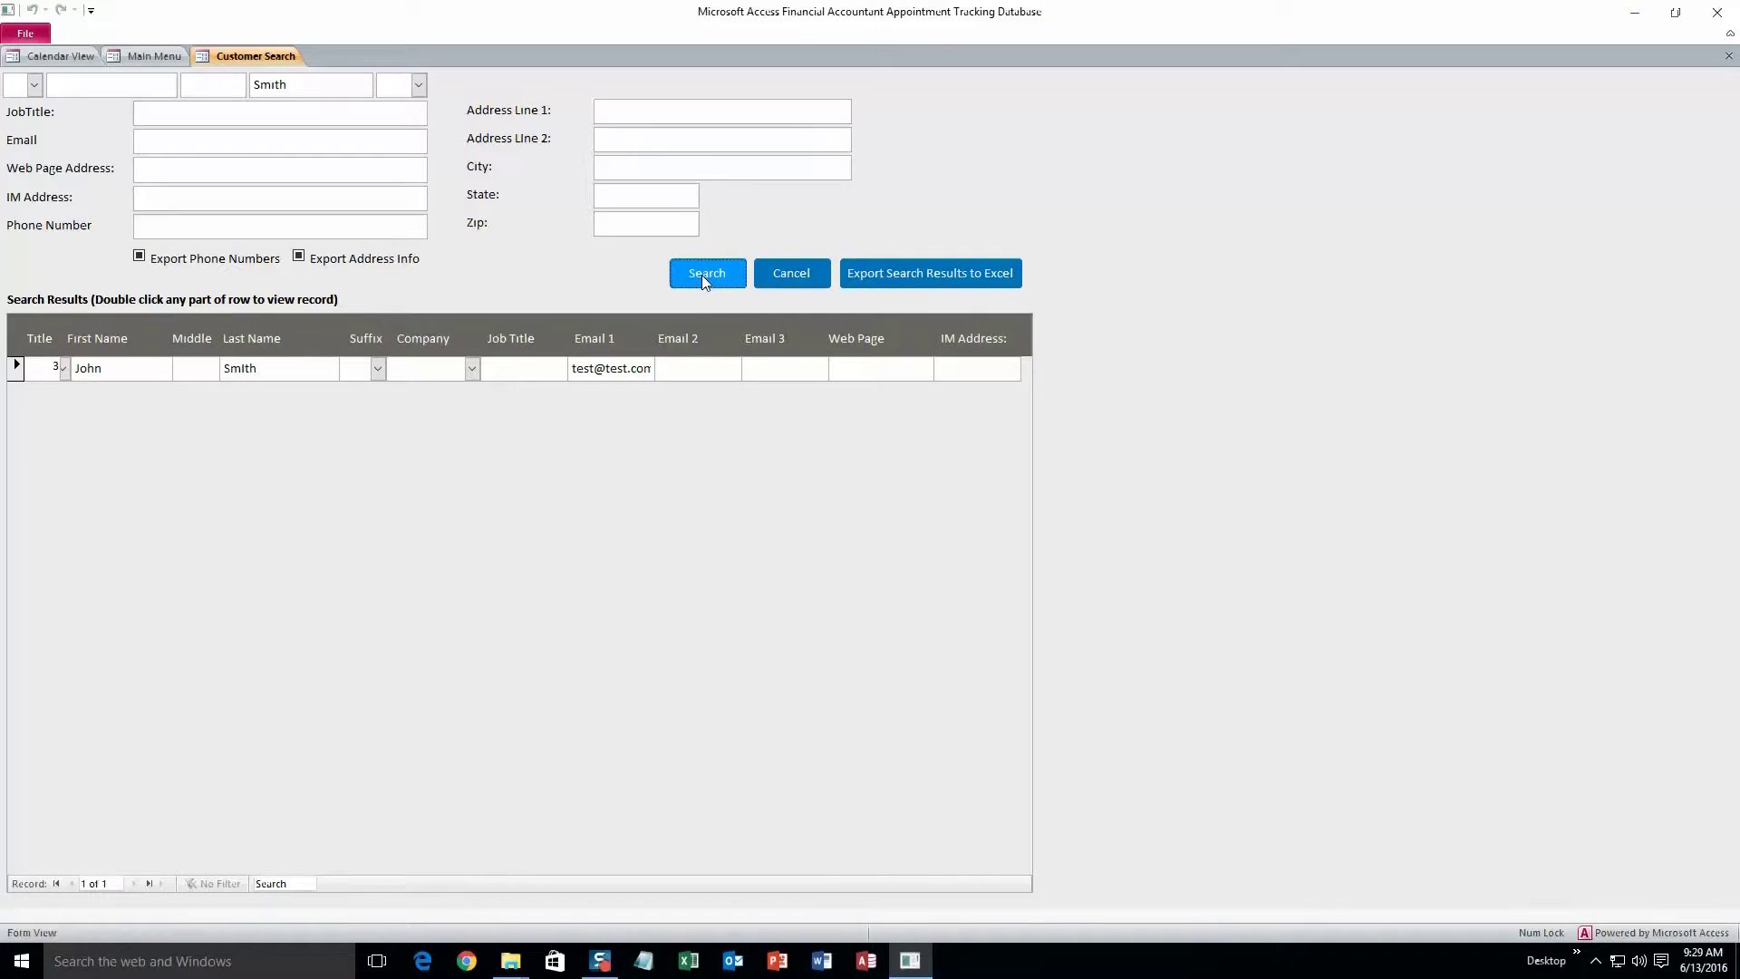
double_click(164, 374)
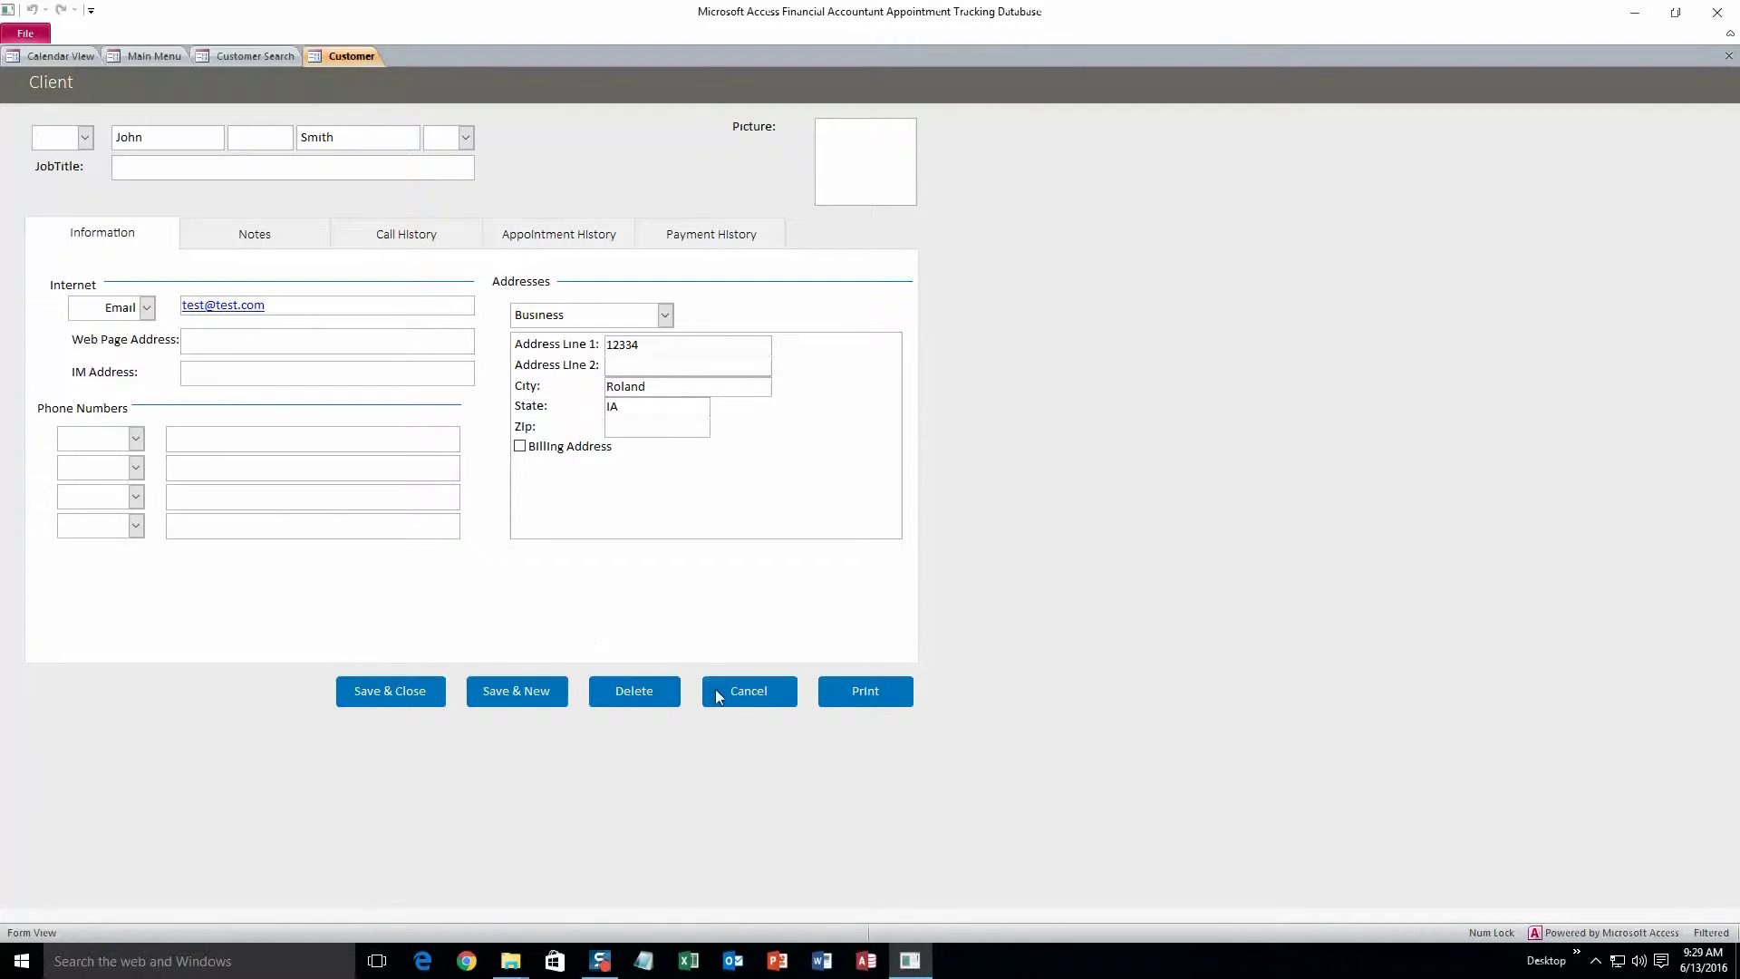
click(767, 694)
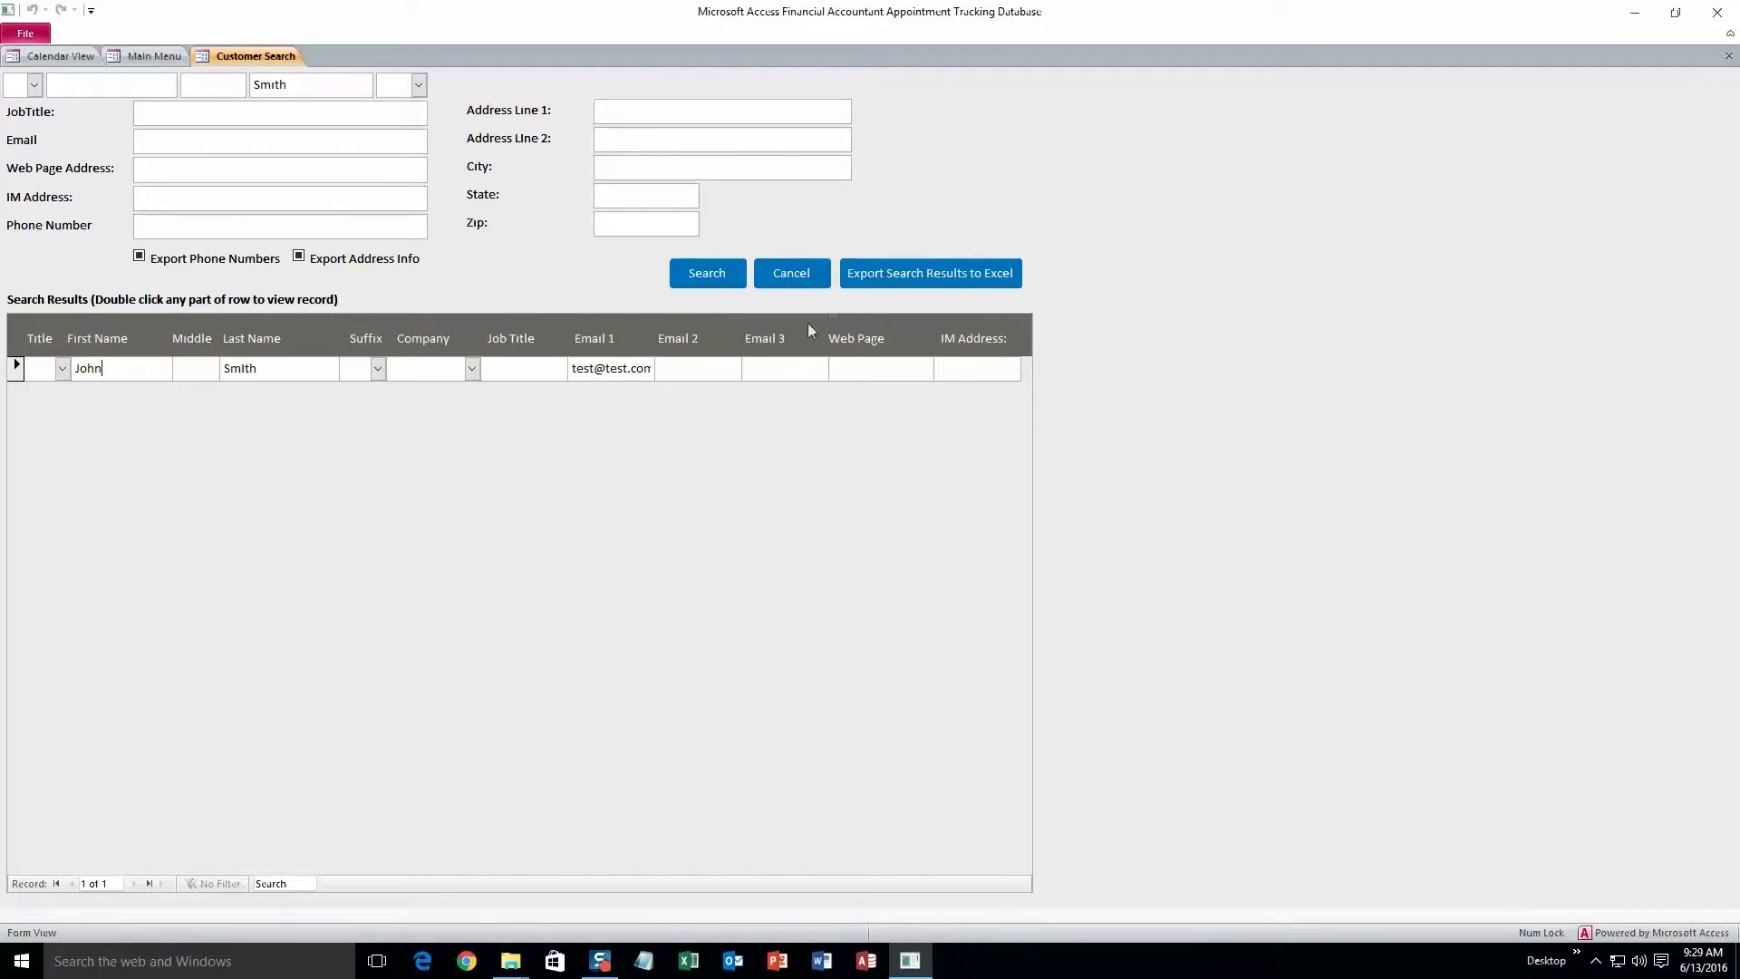
Export the search results to Excel, close Excel, and return to the Main Menu.
click(883, 275)
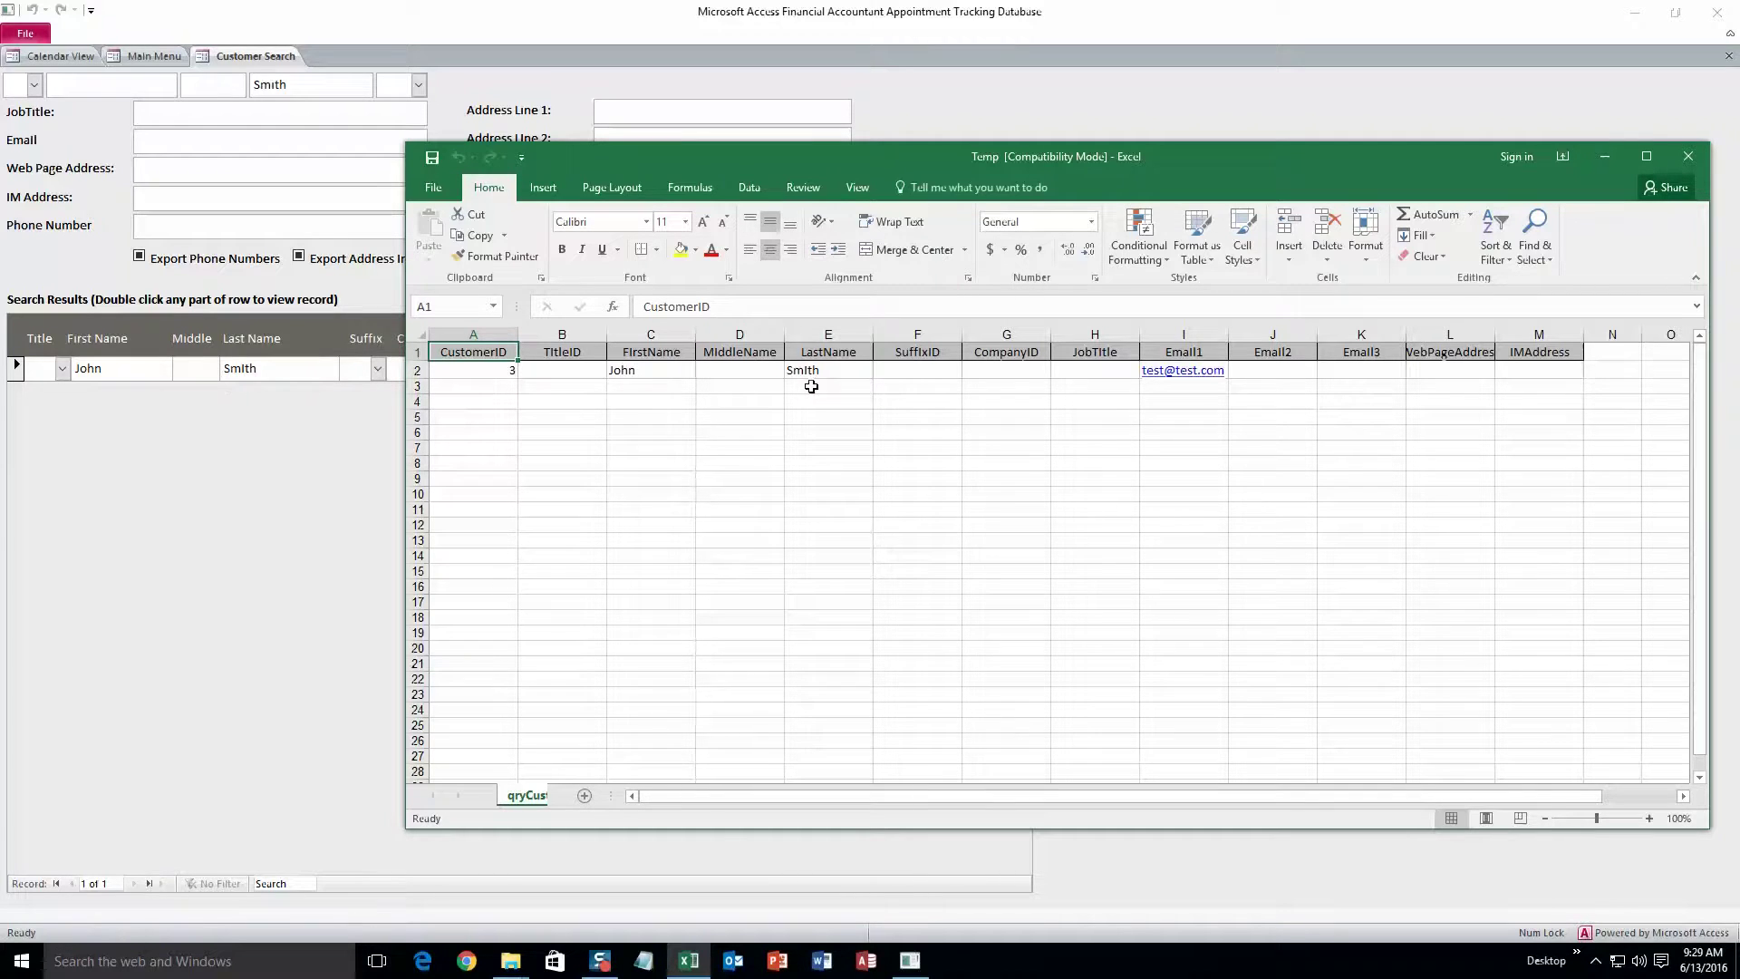
click(1686, 160)
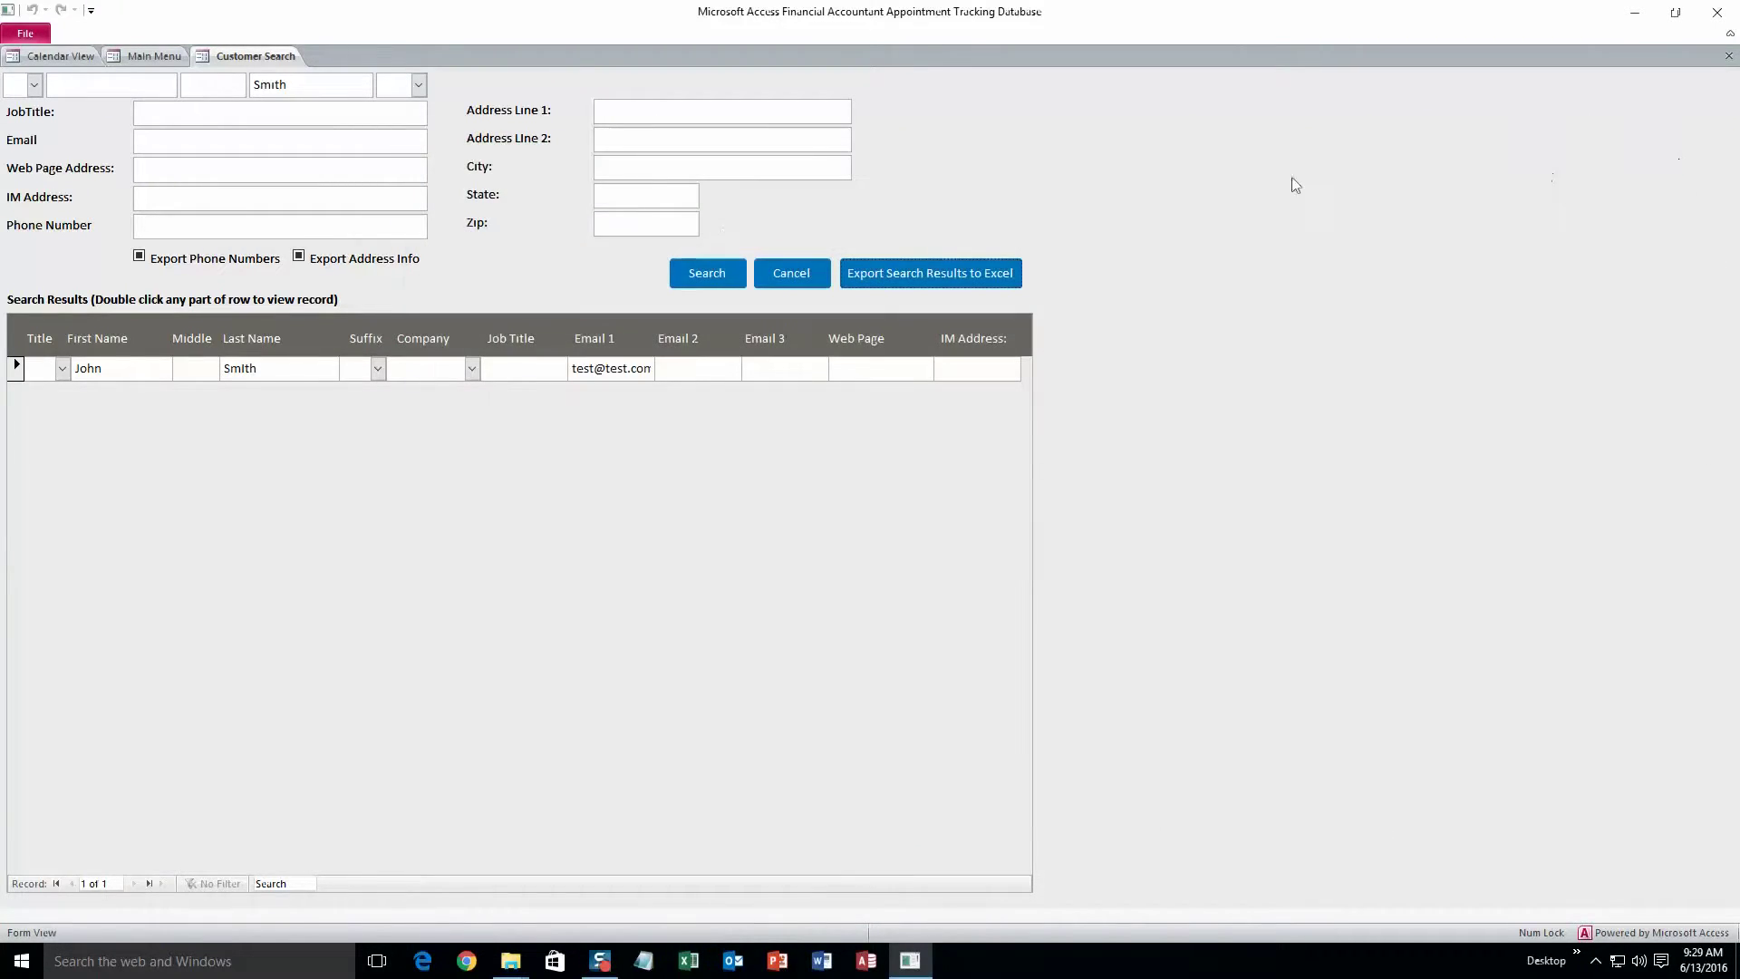
click(147, 57)
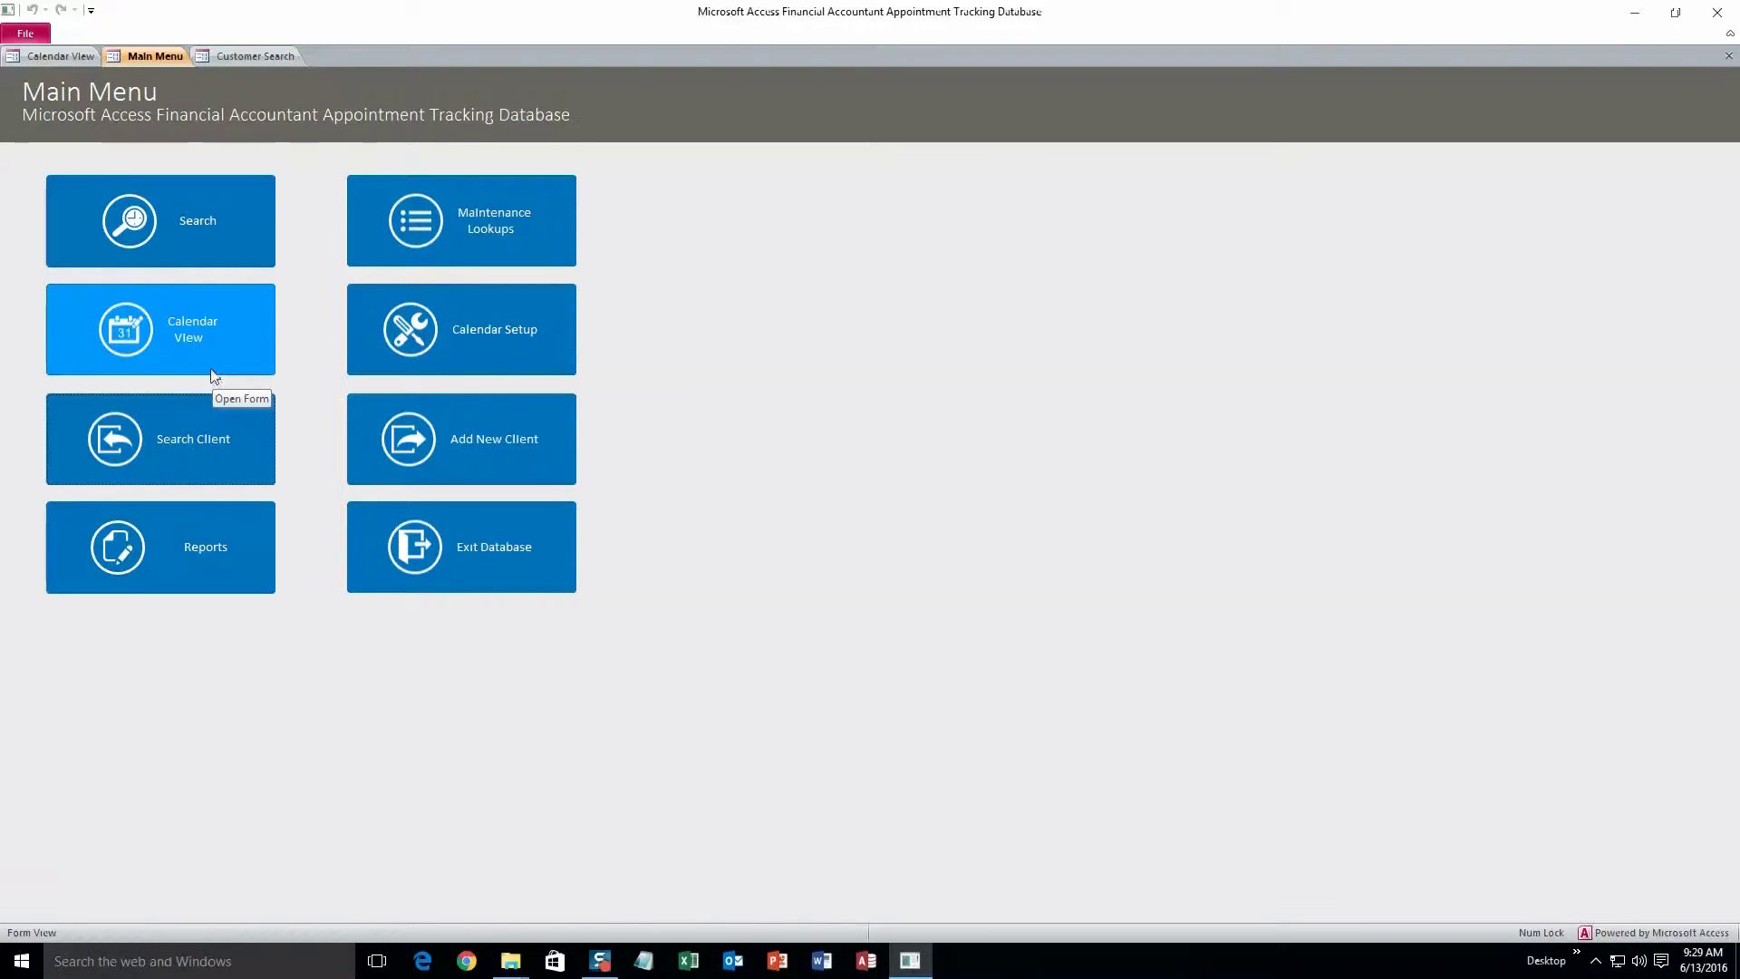
Show the calendar in Day view for Monday, June 13 2016, leaving the date unchanged.
click(165, 346)
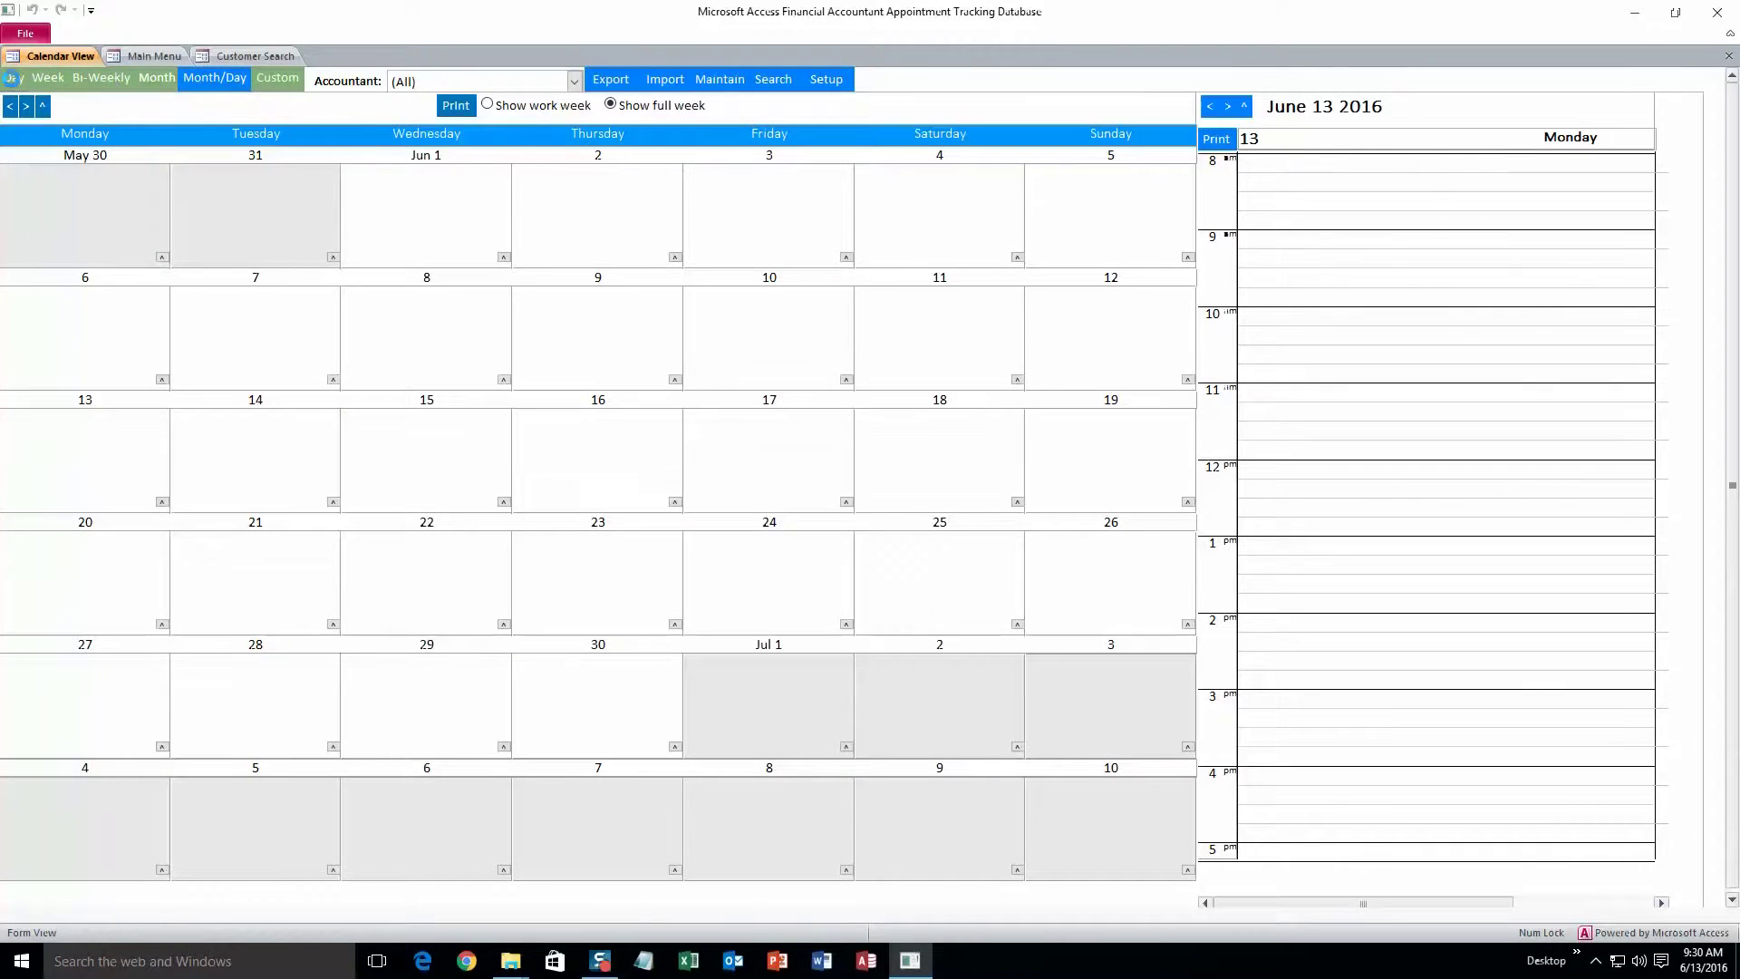
click(12, 79)
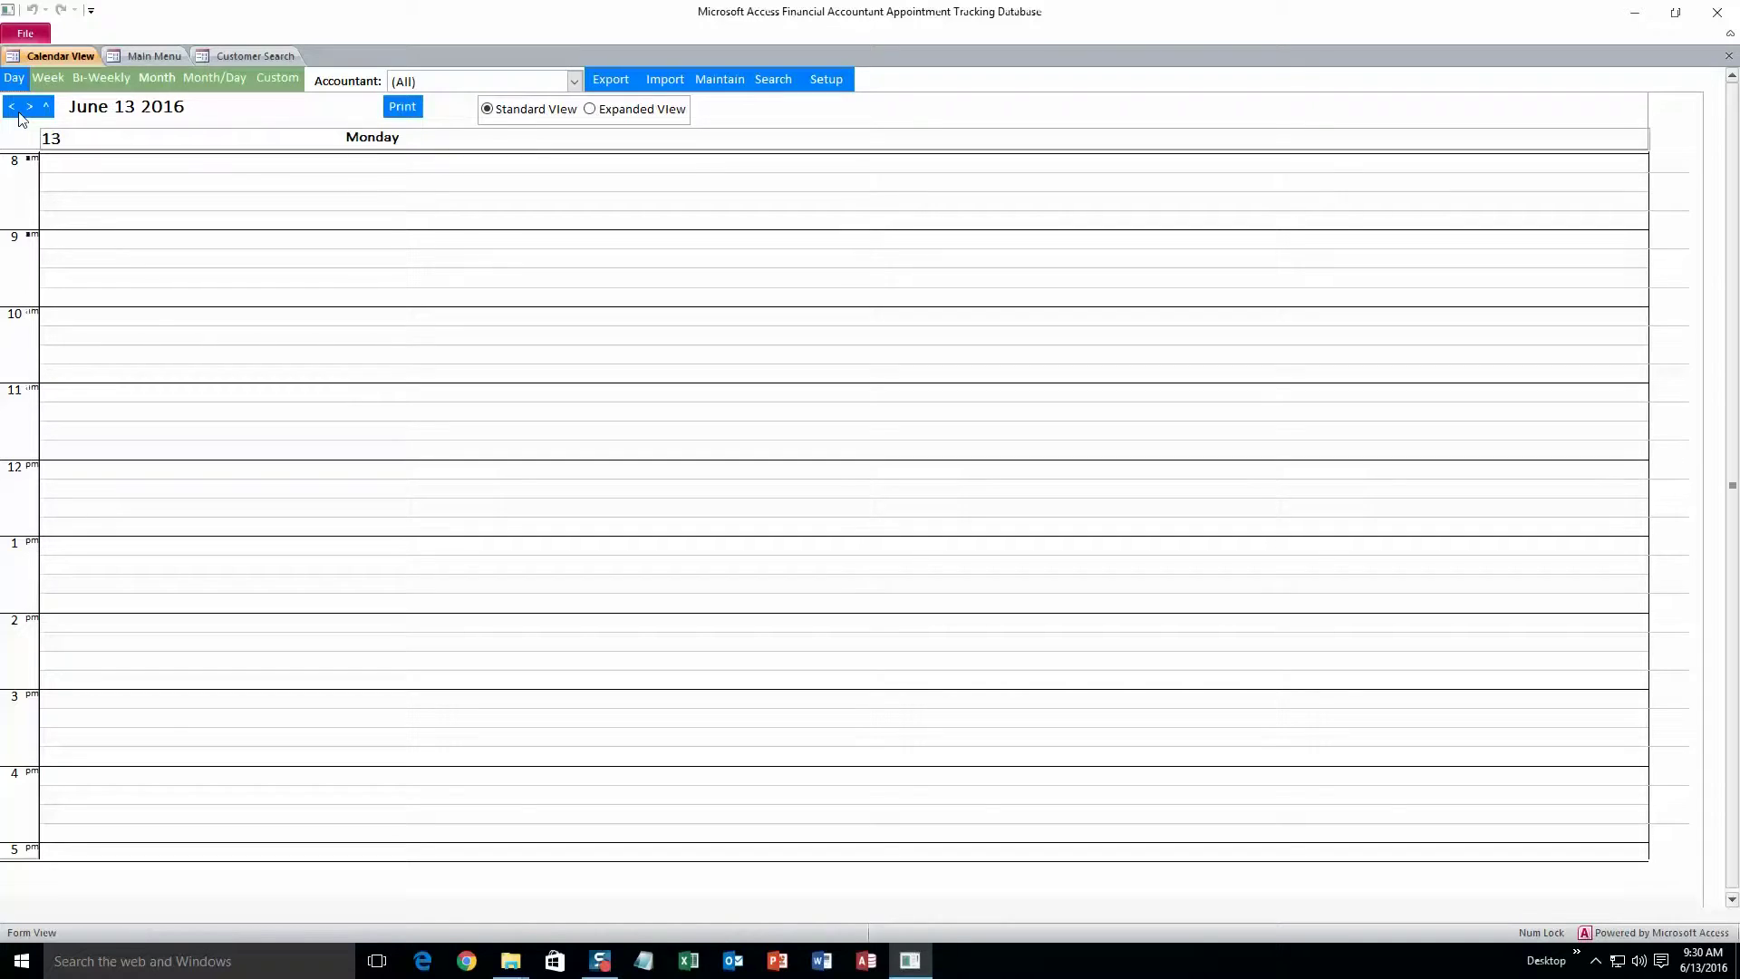
click(46, 106)
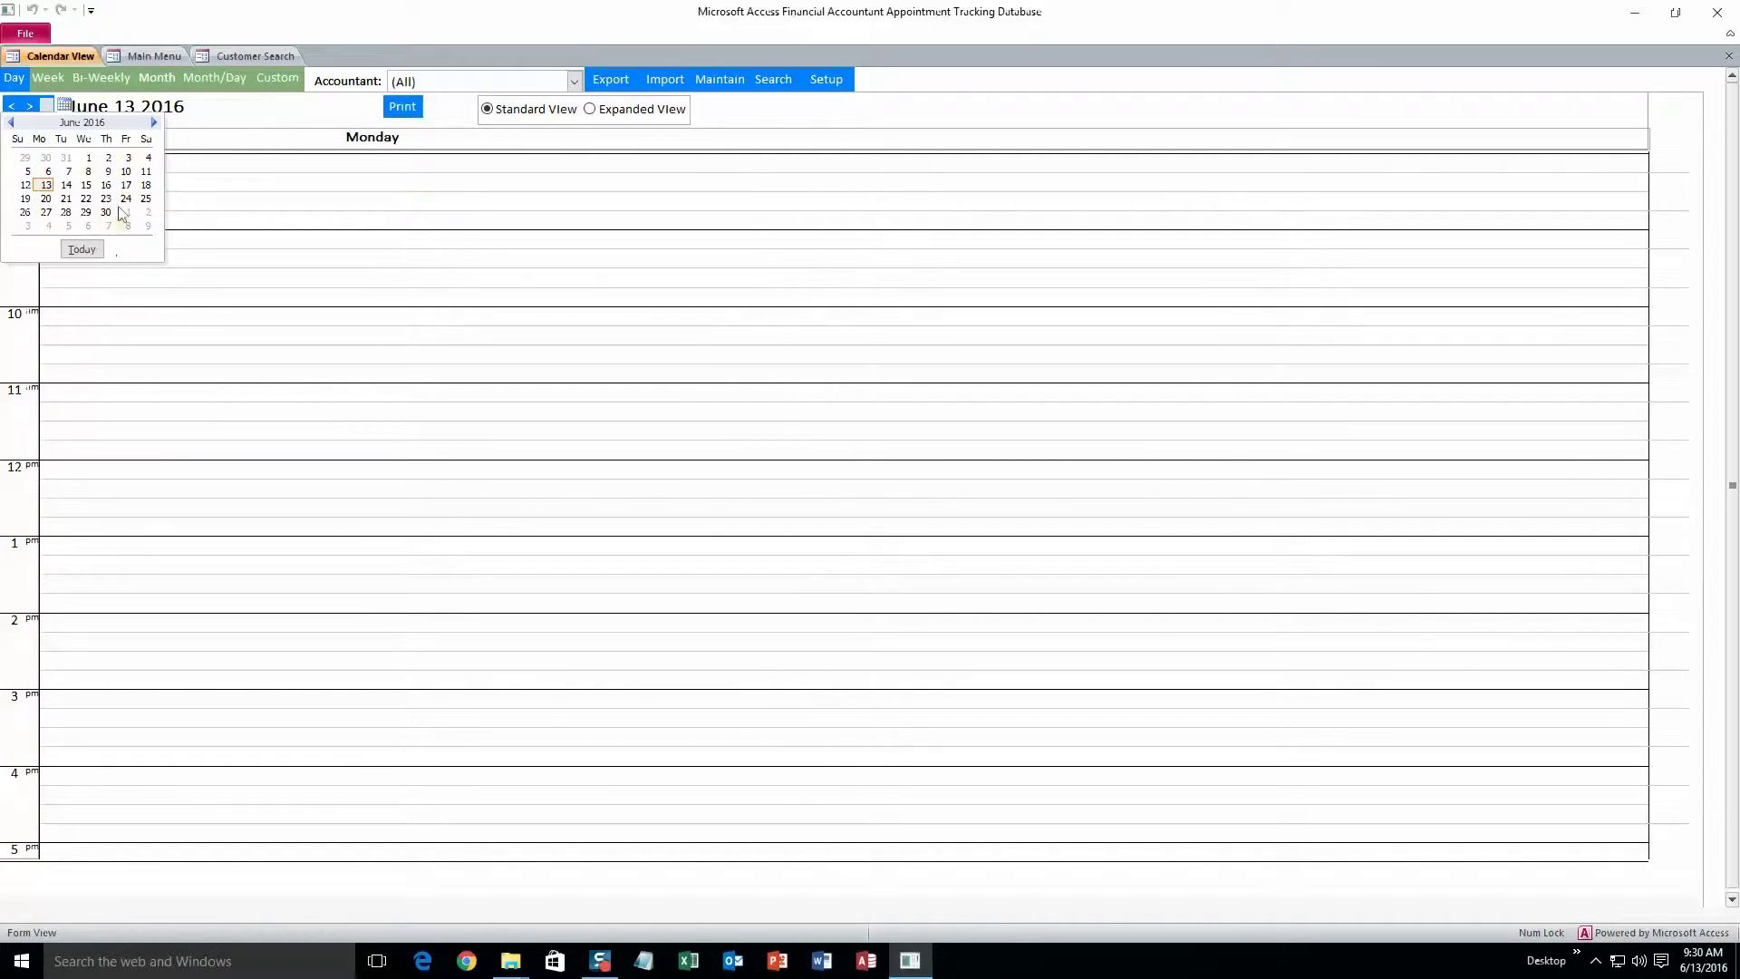
click(46, 106)
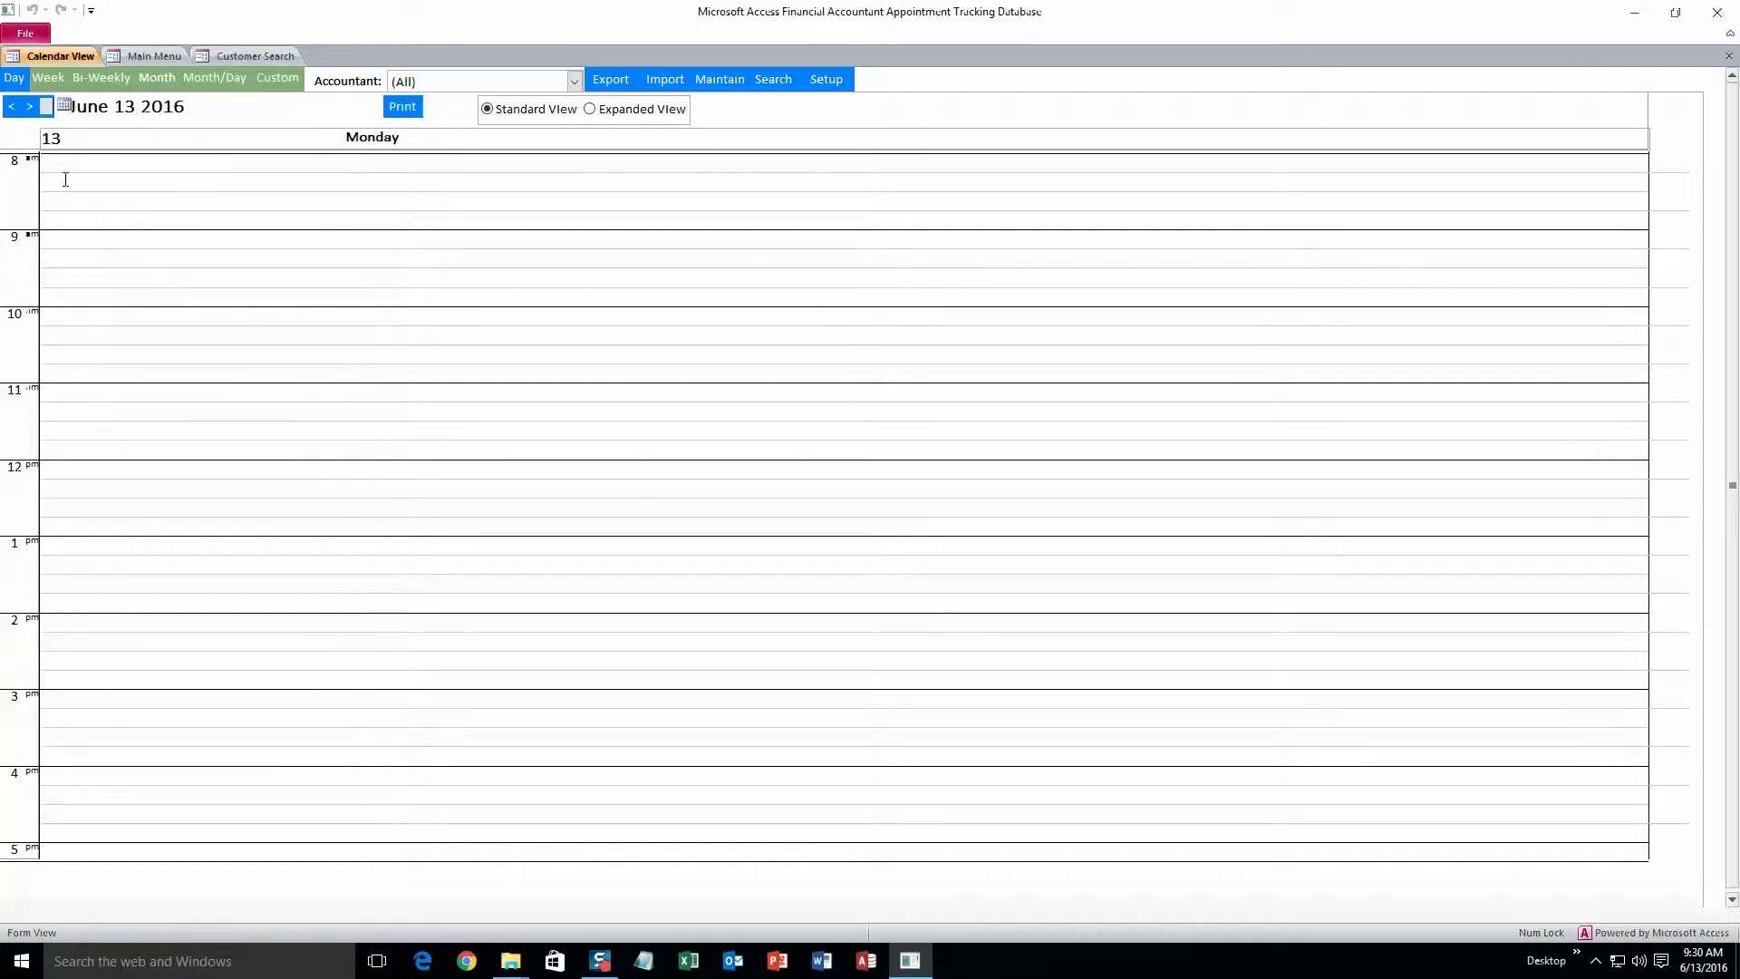
click(45, 106)
click(94, 252)
Create a 12 PM appointment for the new client with Accountant 1, type Individual.
double_click(73, 477)
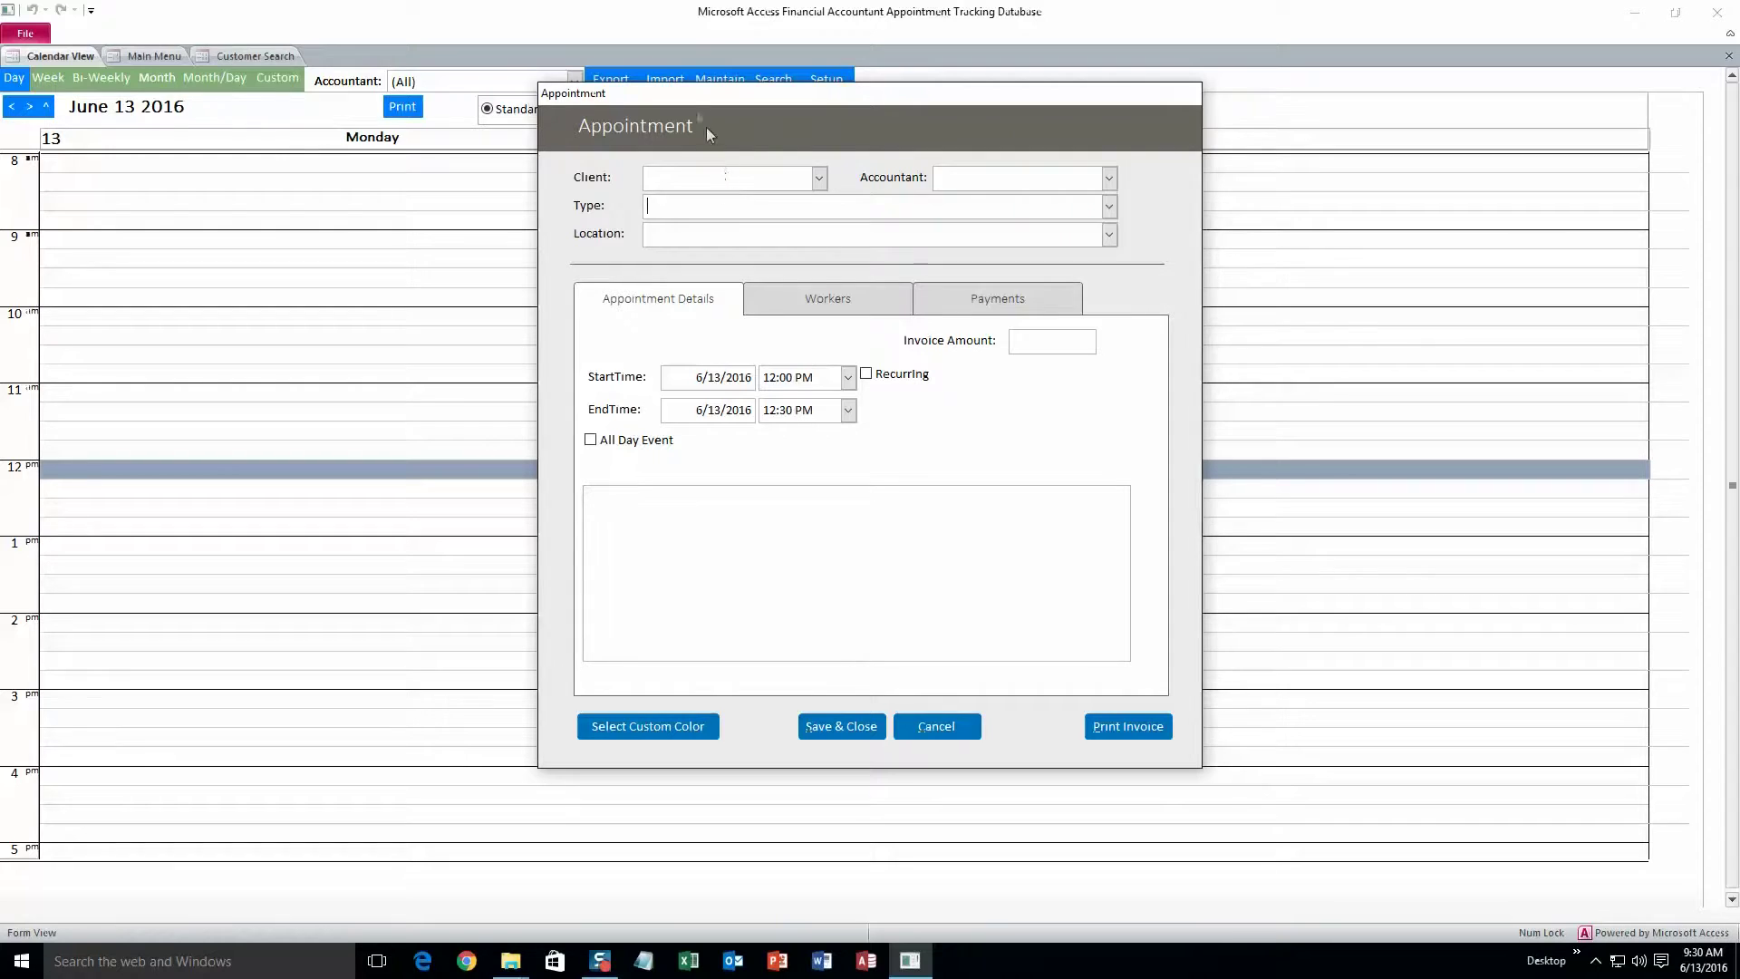
click(819, 177)
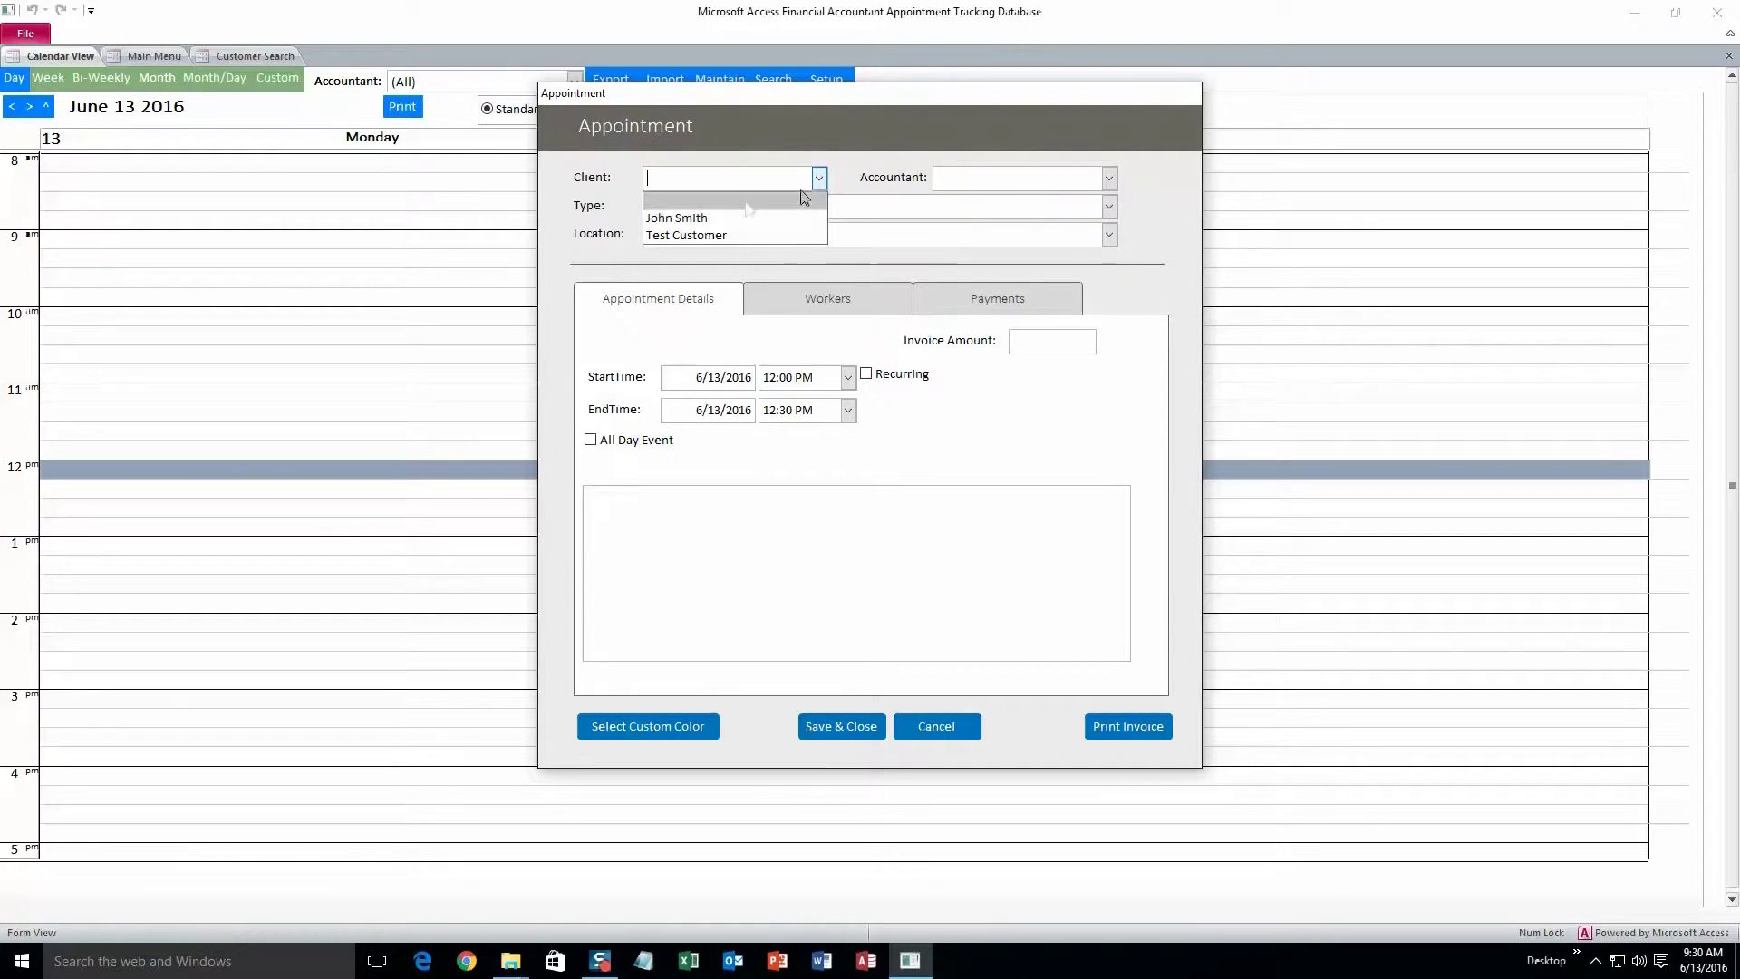
click(731, 219)
click(1108, 179)
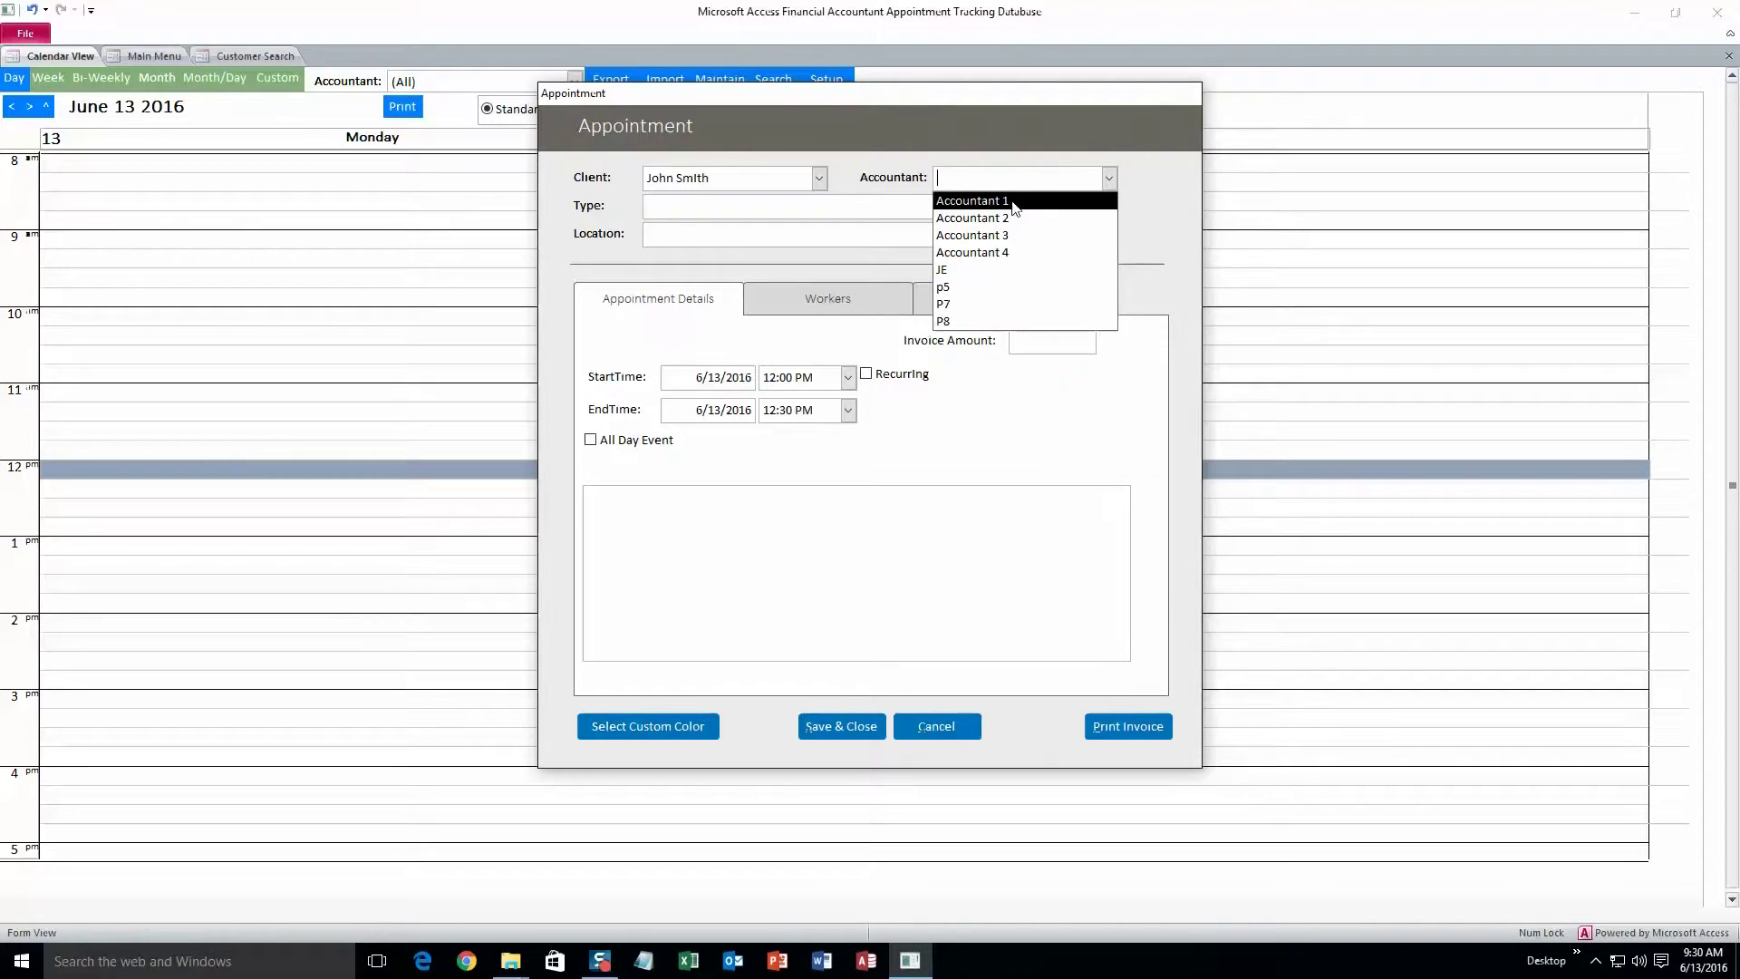
click(1013, 203)
click(1108, 208)
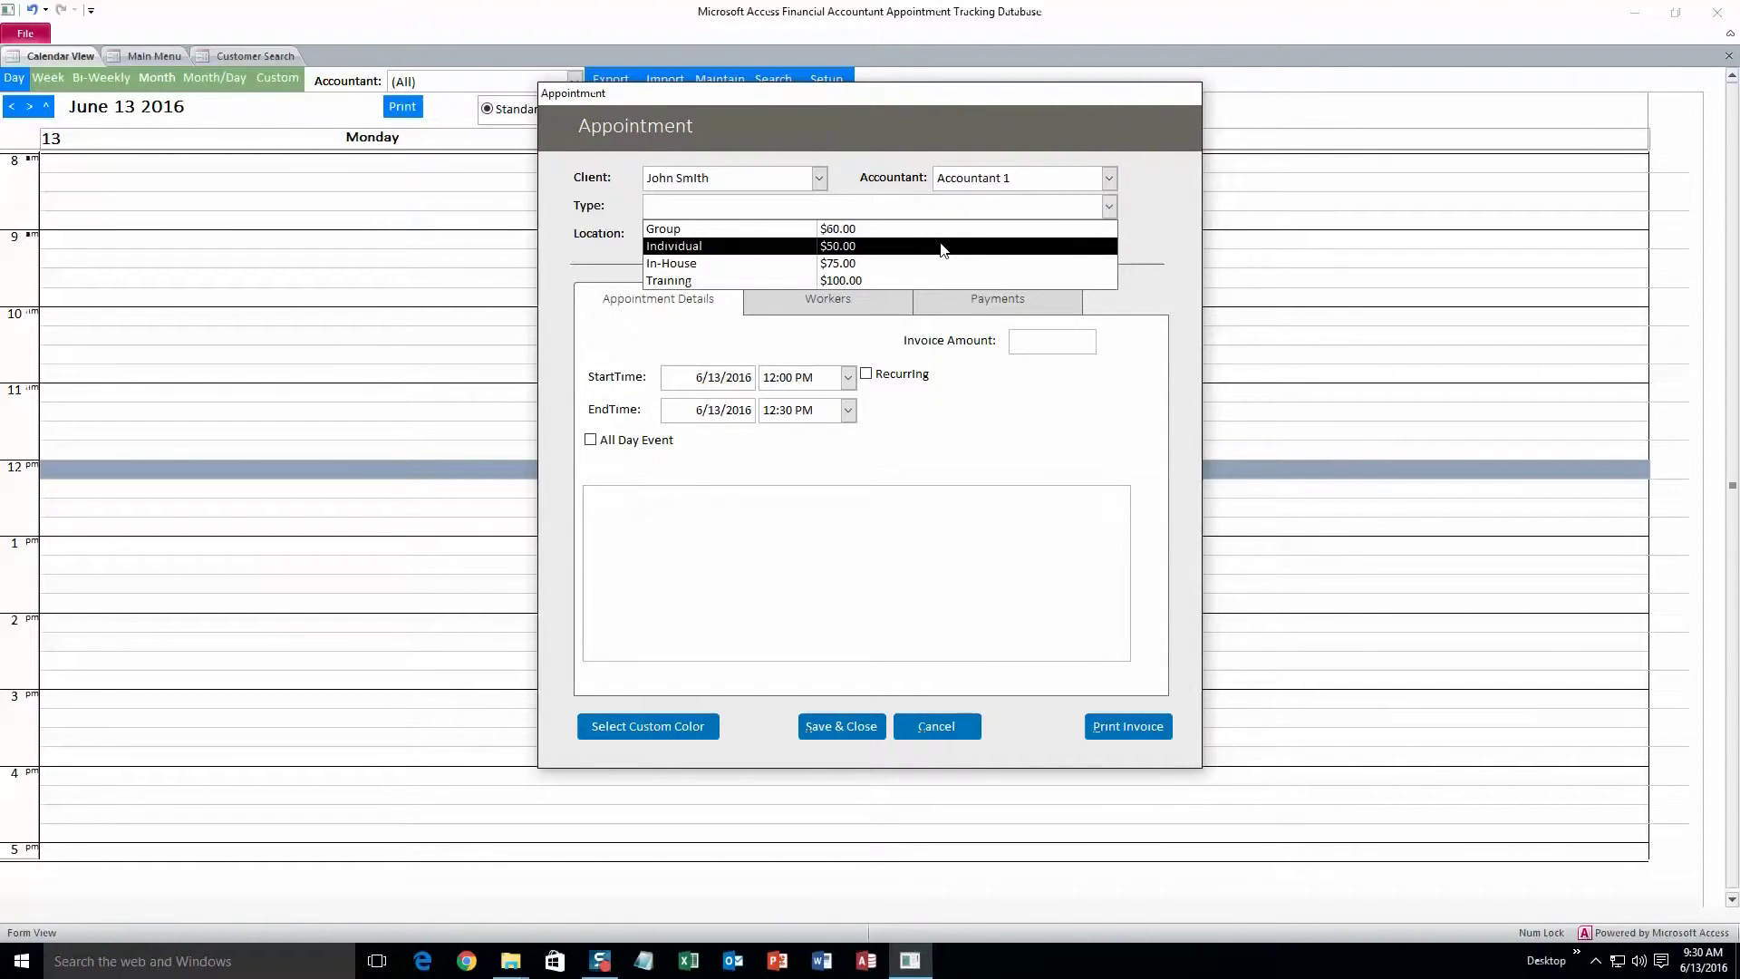
click(895, 246)
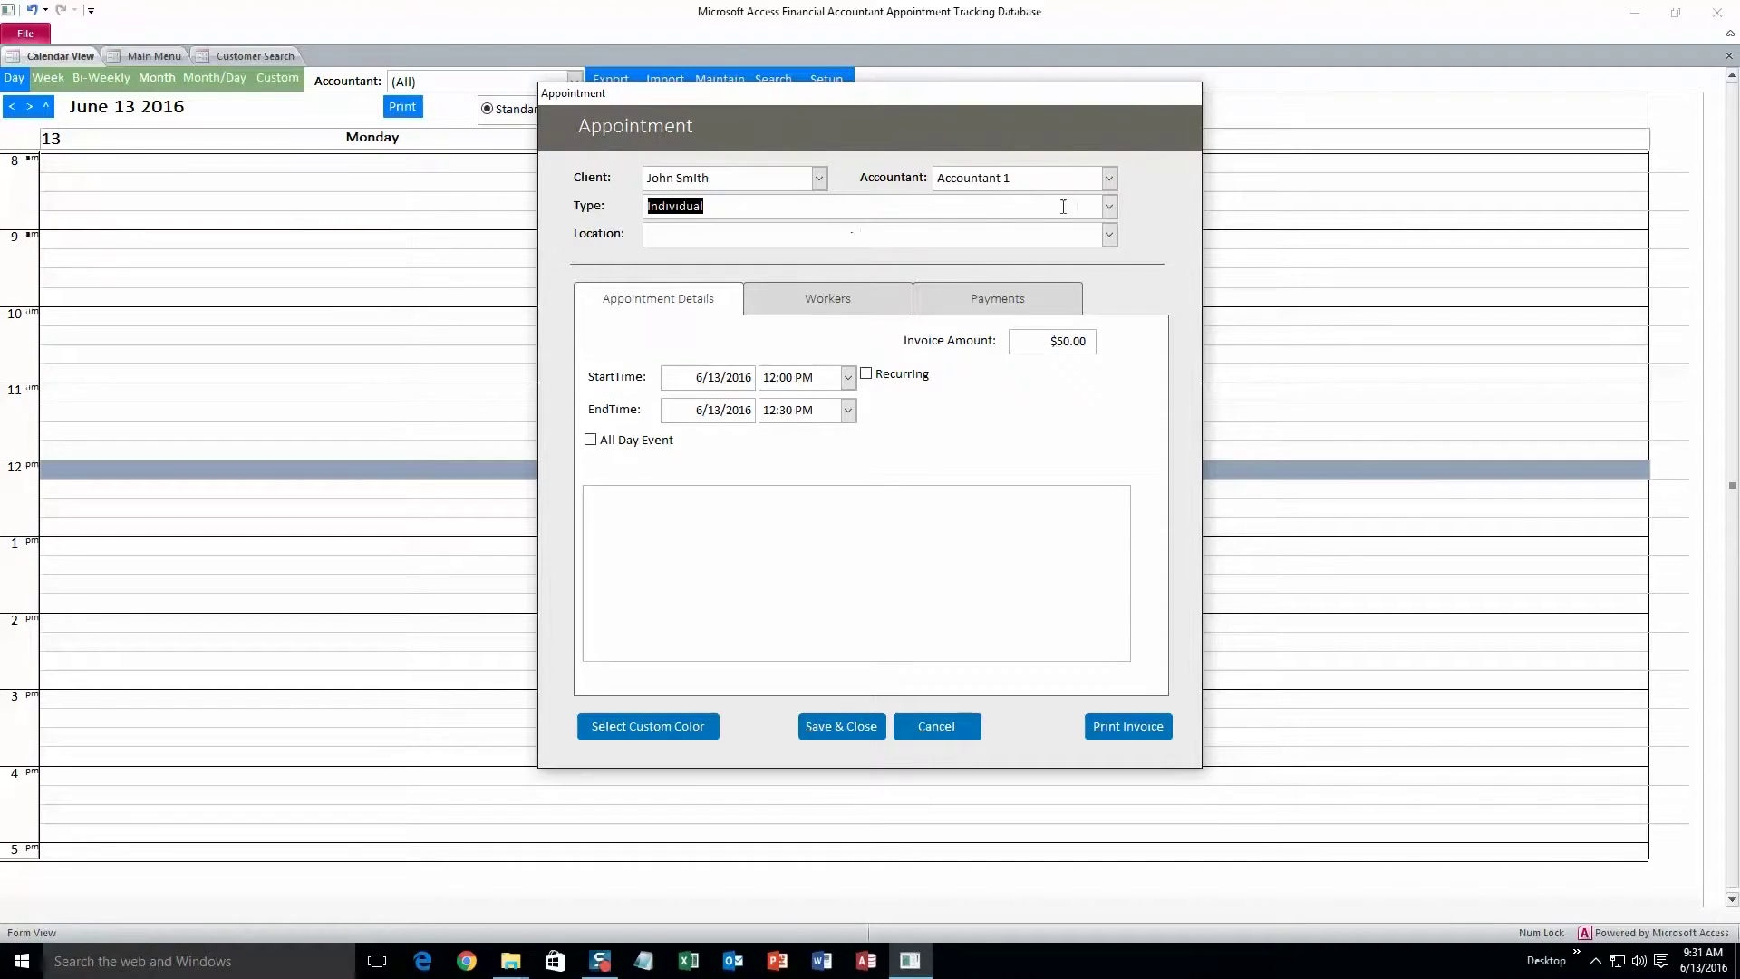
Compare the Group price, keep type Individual, and set the location to Location 1.
click(1108, 208)
click(1037, 227)
click(1107, 207)
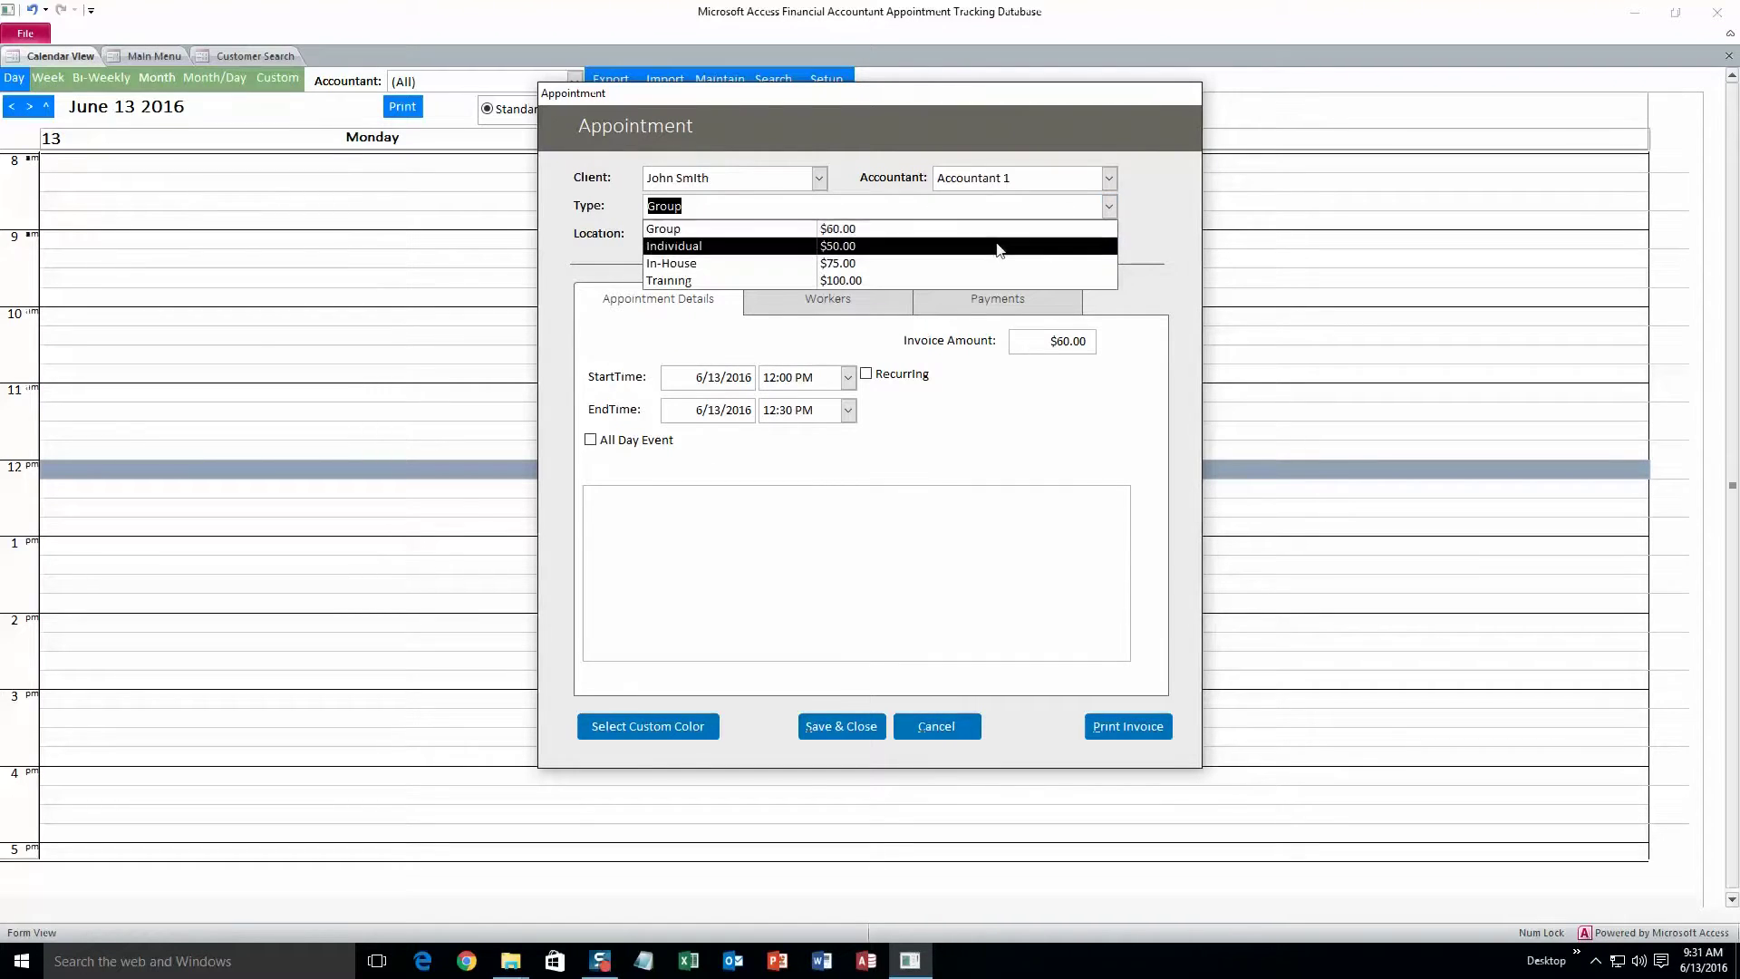
click(1070, 243)
click(1108, 236)
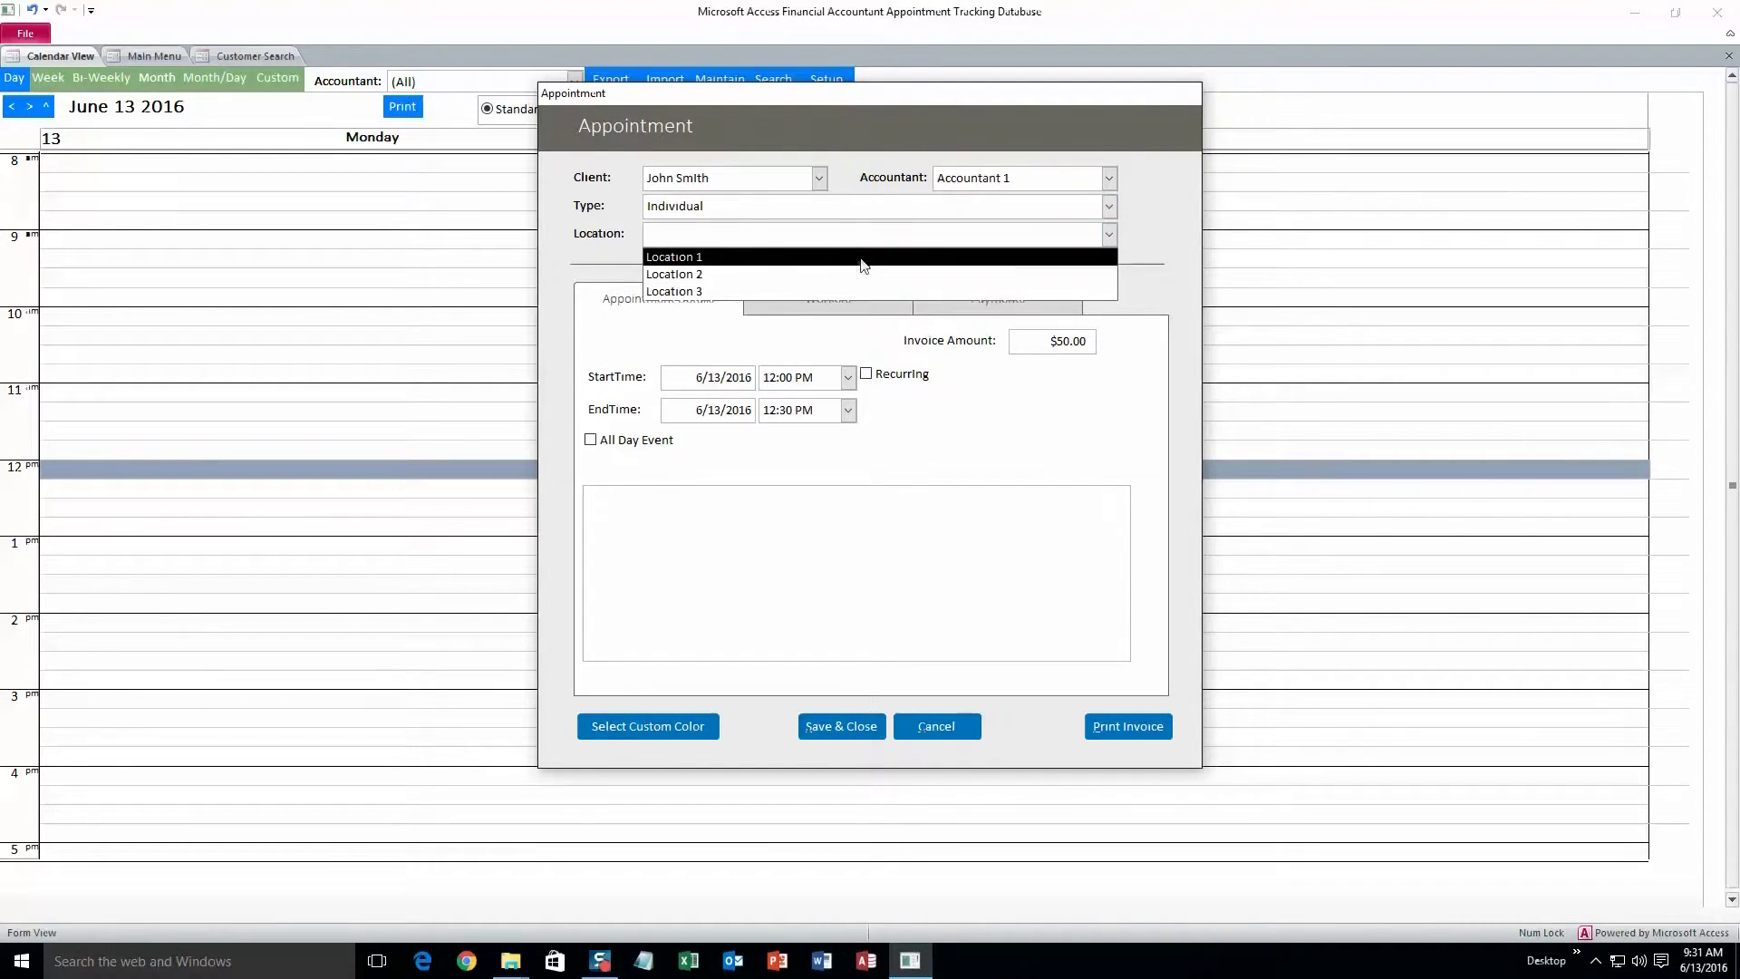
click(809, 260)
Add short notes to the appointment and review its Workers and Payments tabs.
click(732, 555)
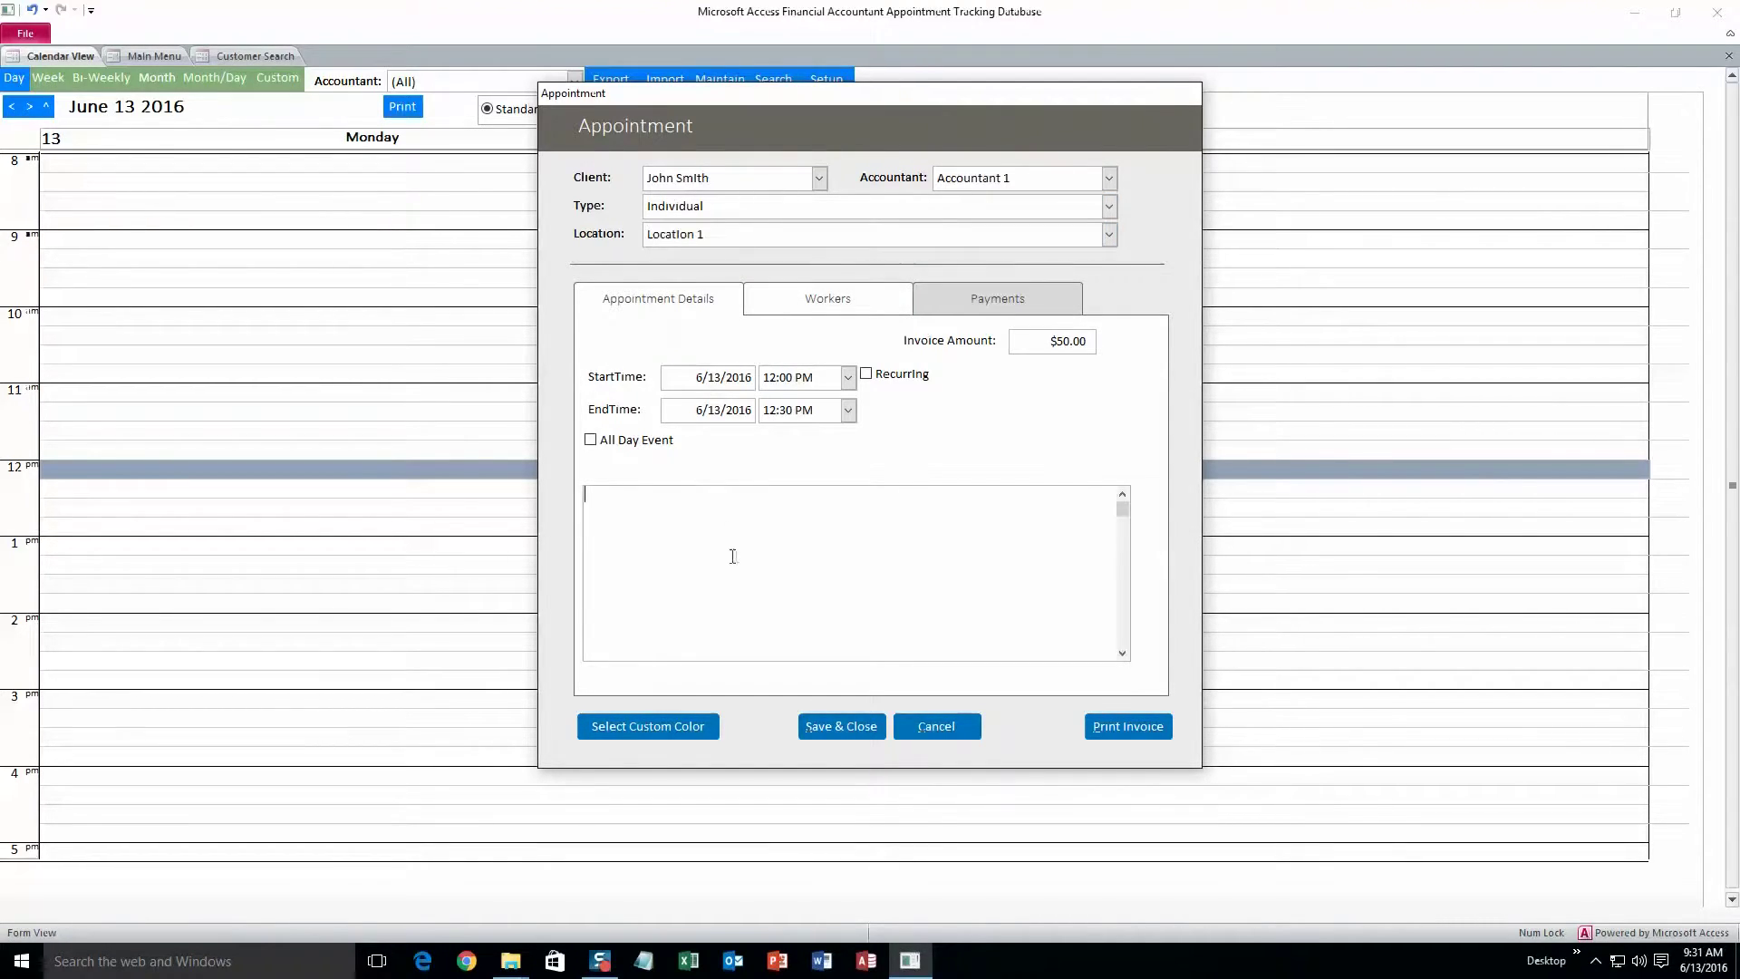
text(iufrngnfrge ormg woldvw)
click(834, 306)
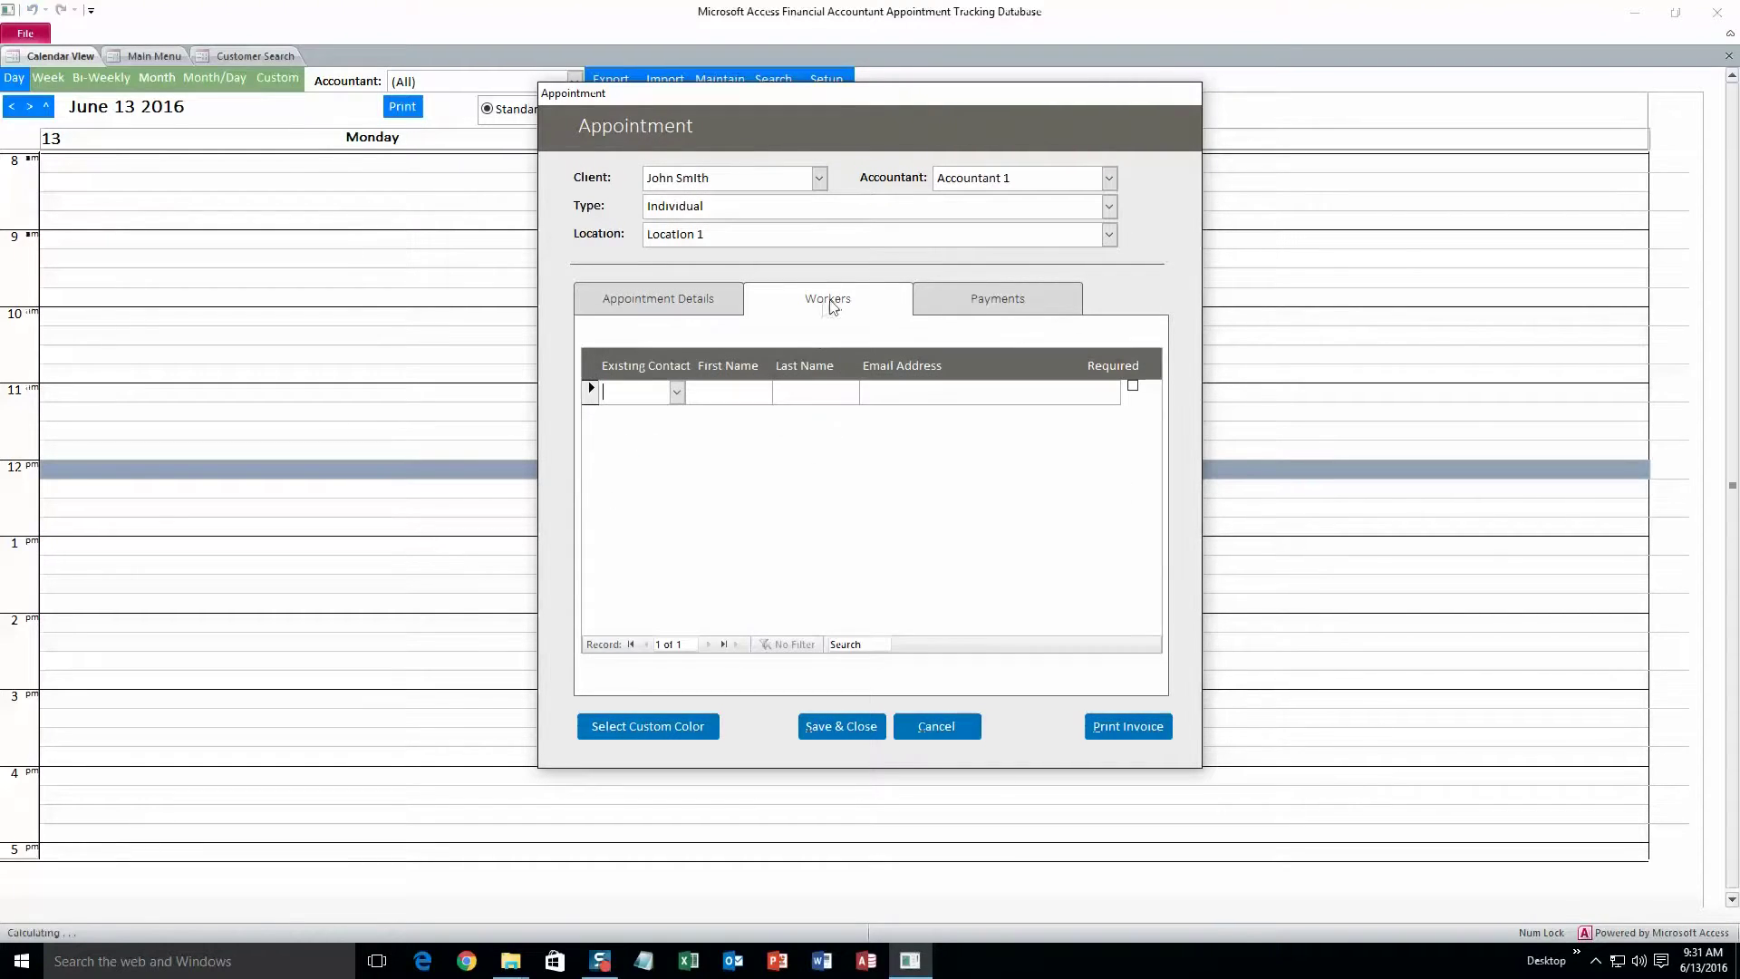
click(971, 303)
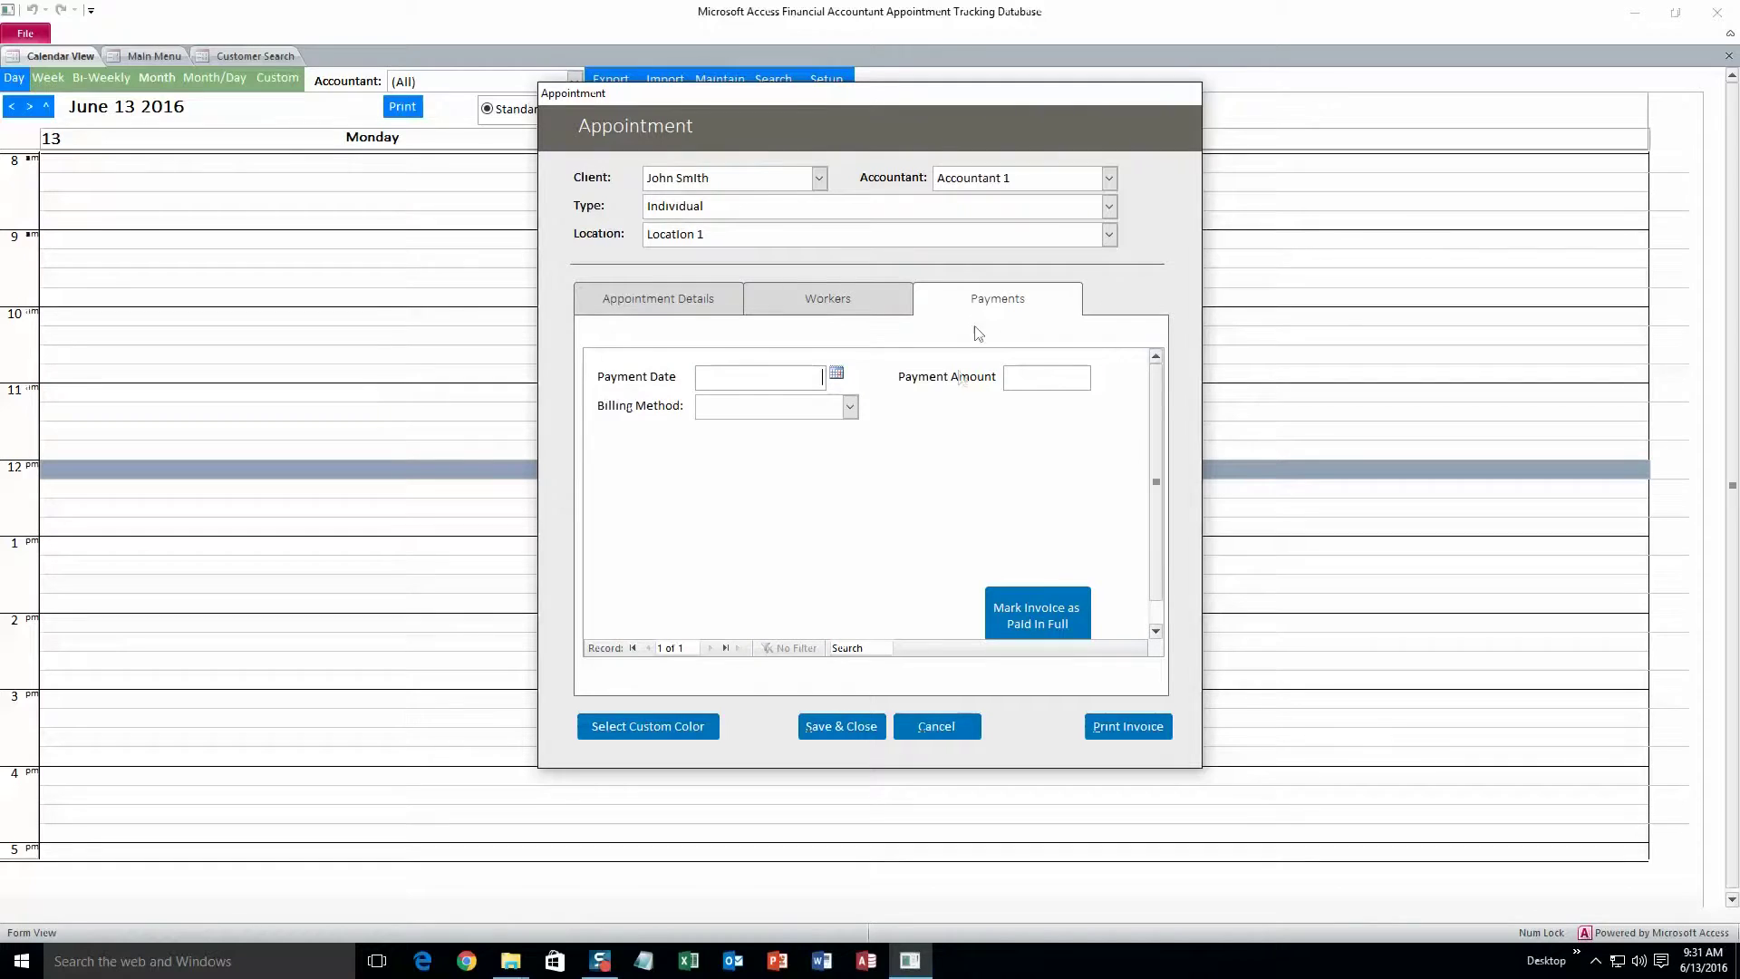
click(699, 301)
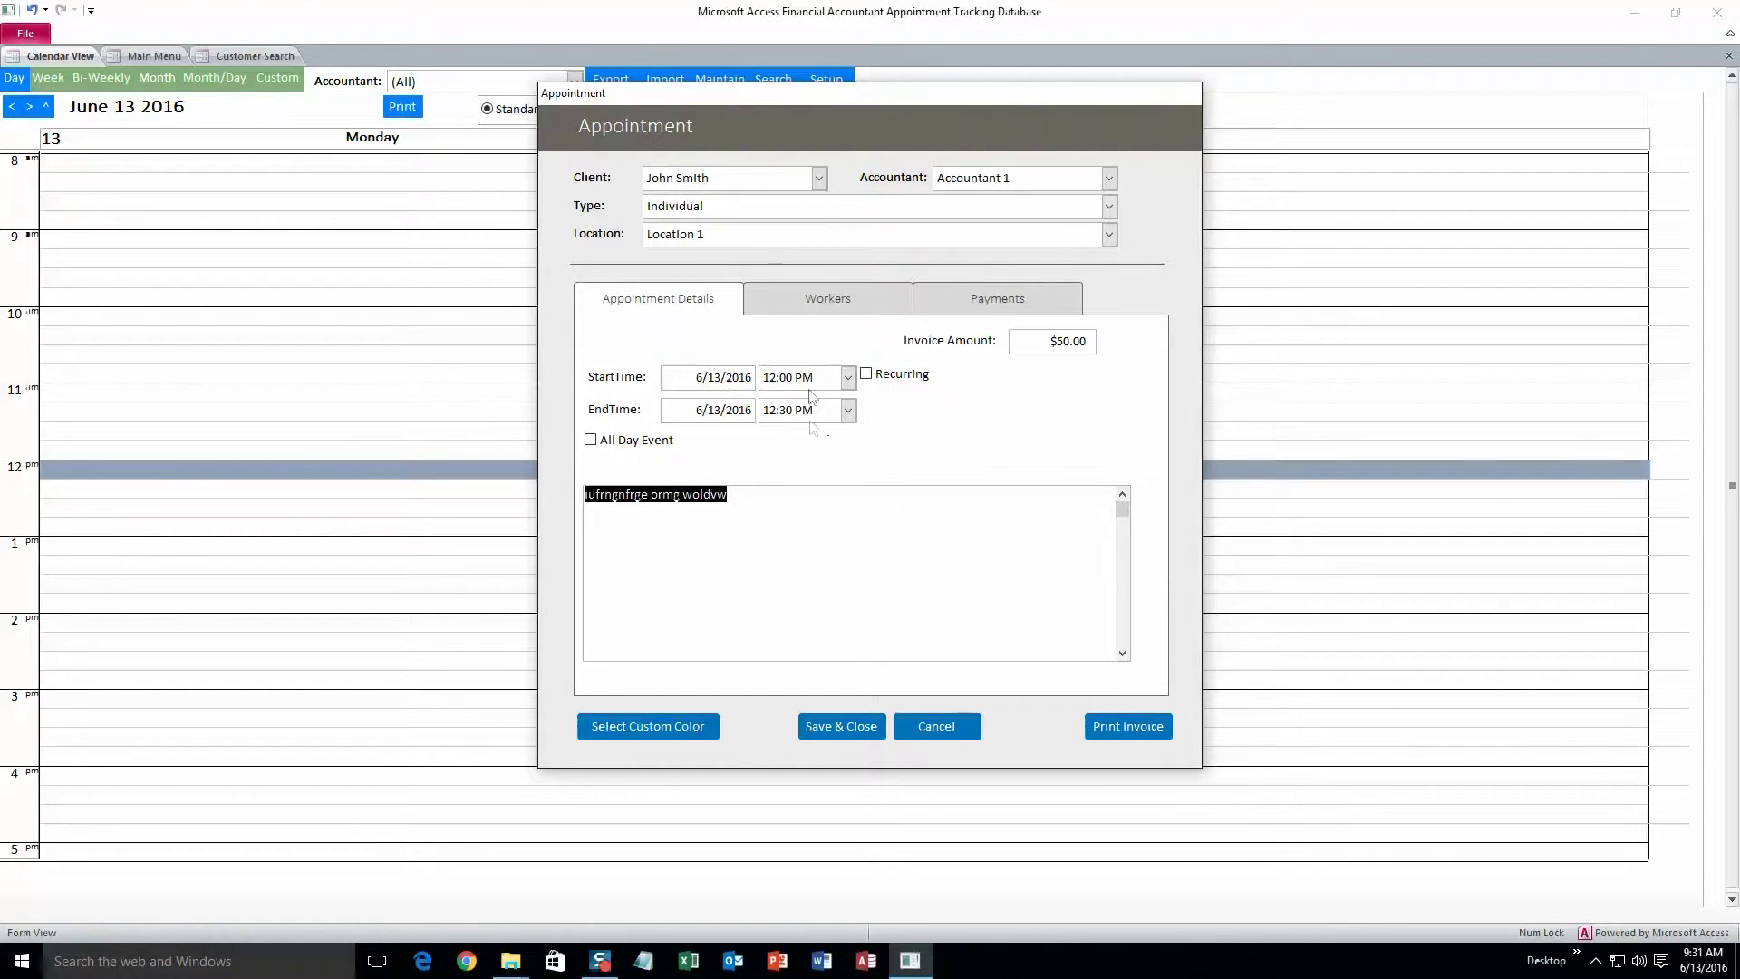
Give the appointment a custom blue colour and save it.
click(654, 726)
click(680, 160)
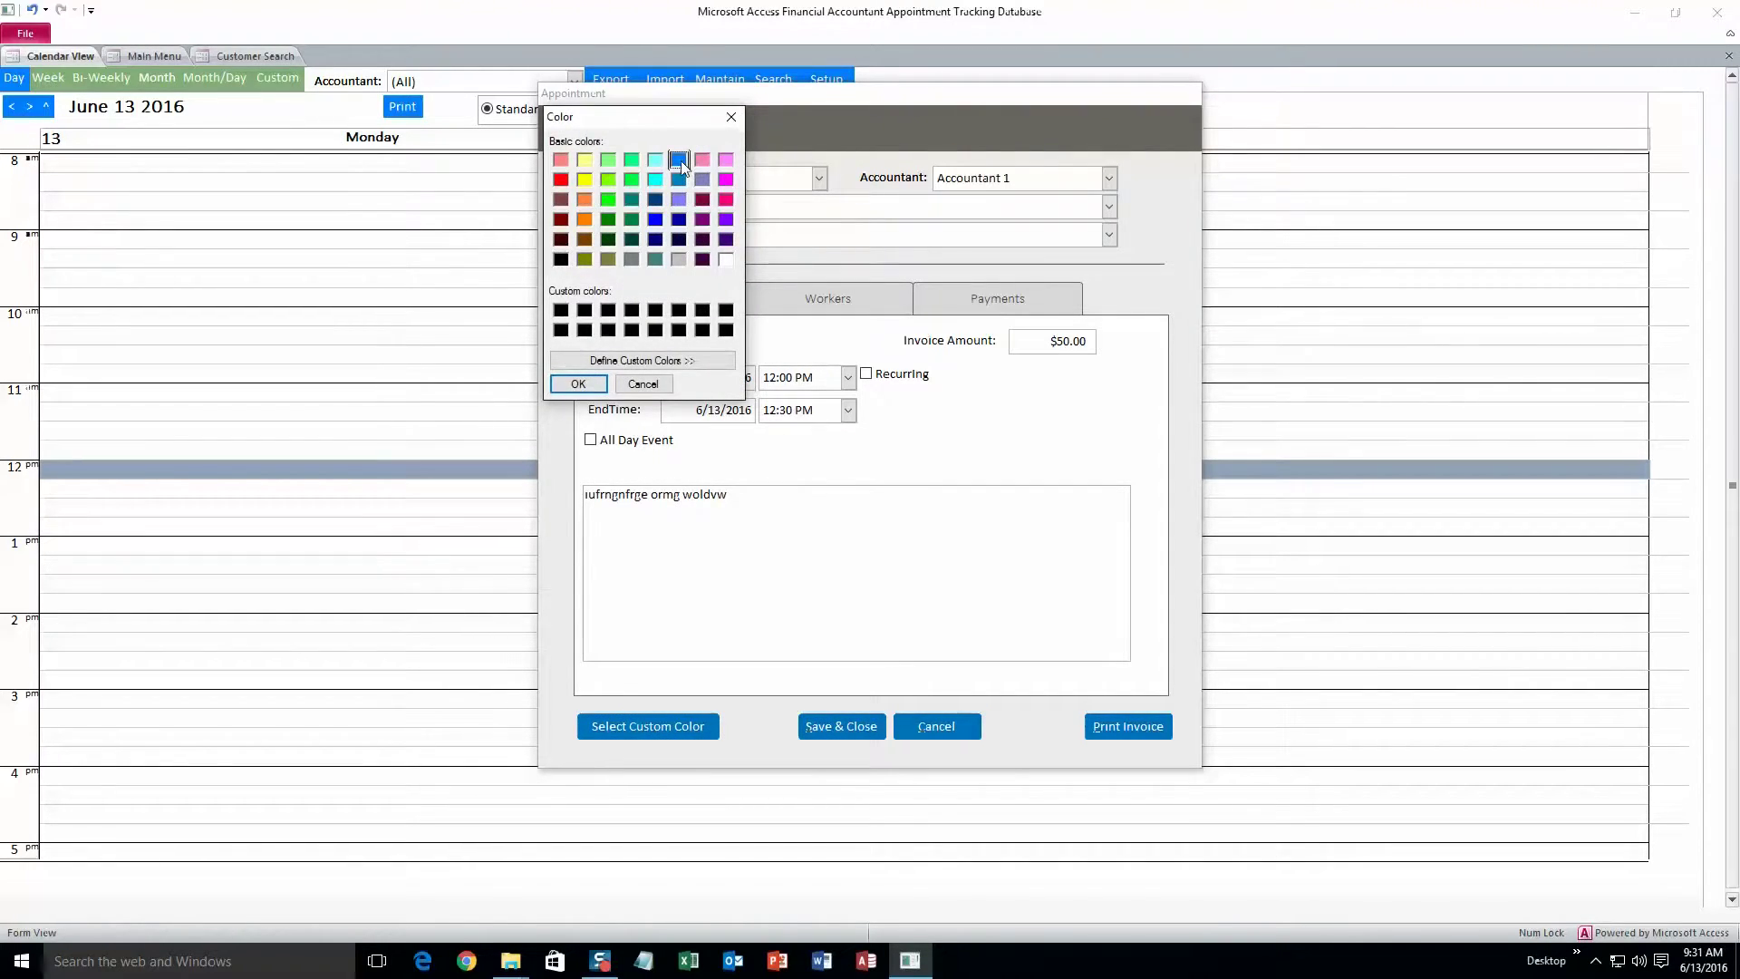
click(579, 383)
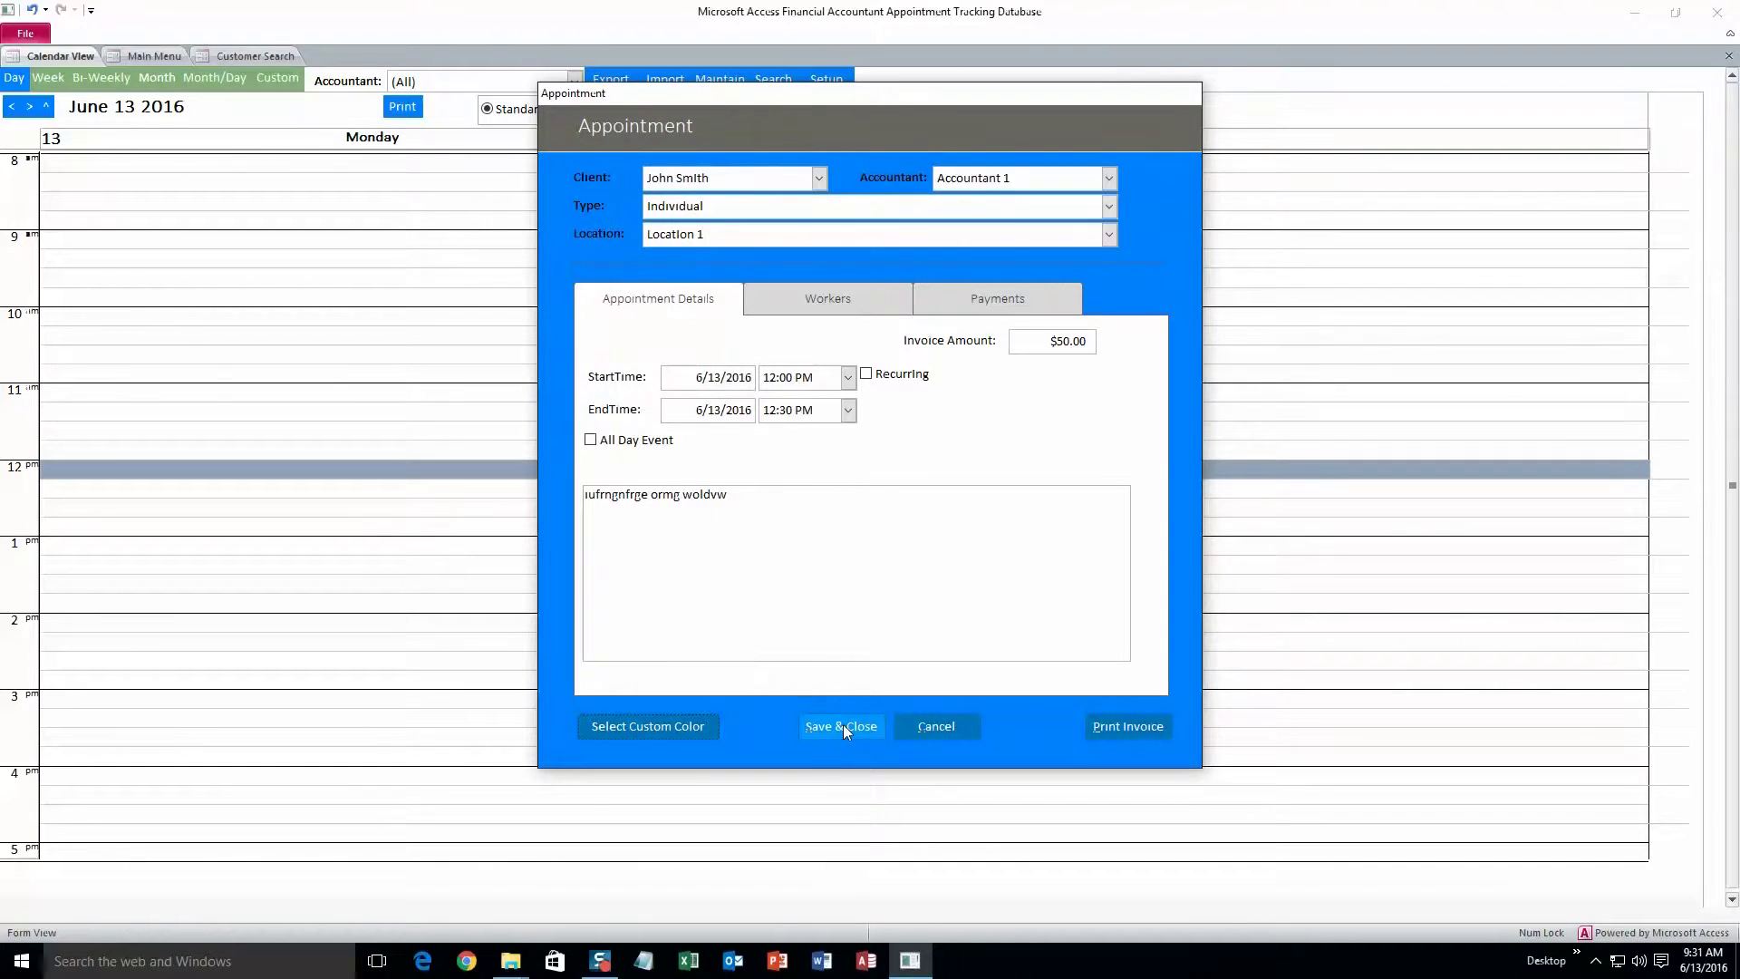
click(843, 725)
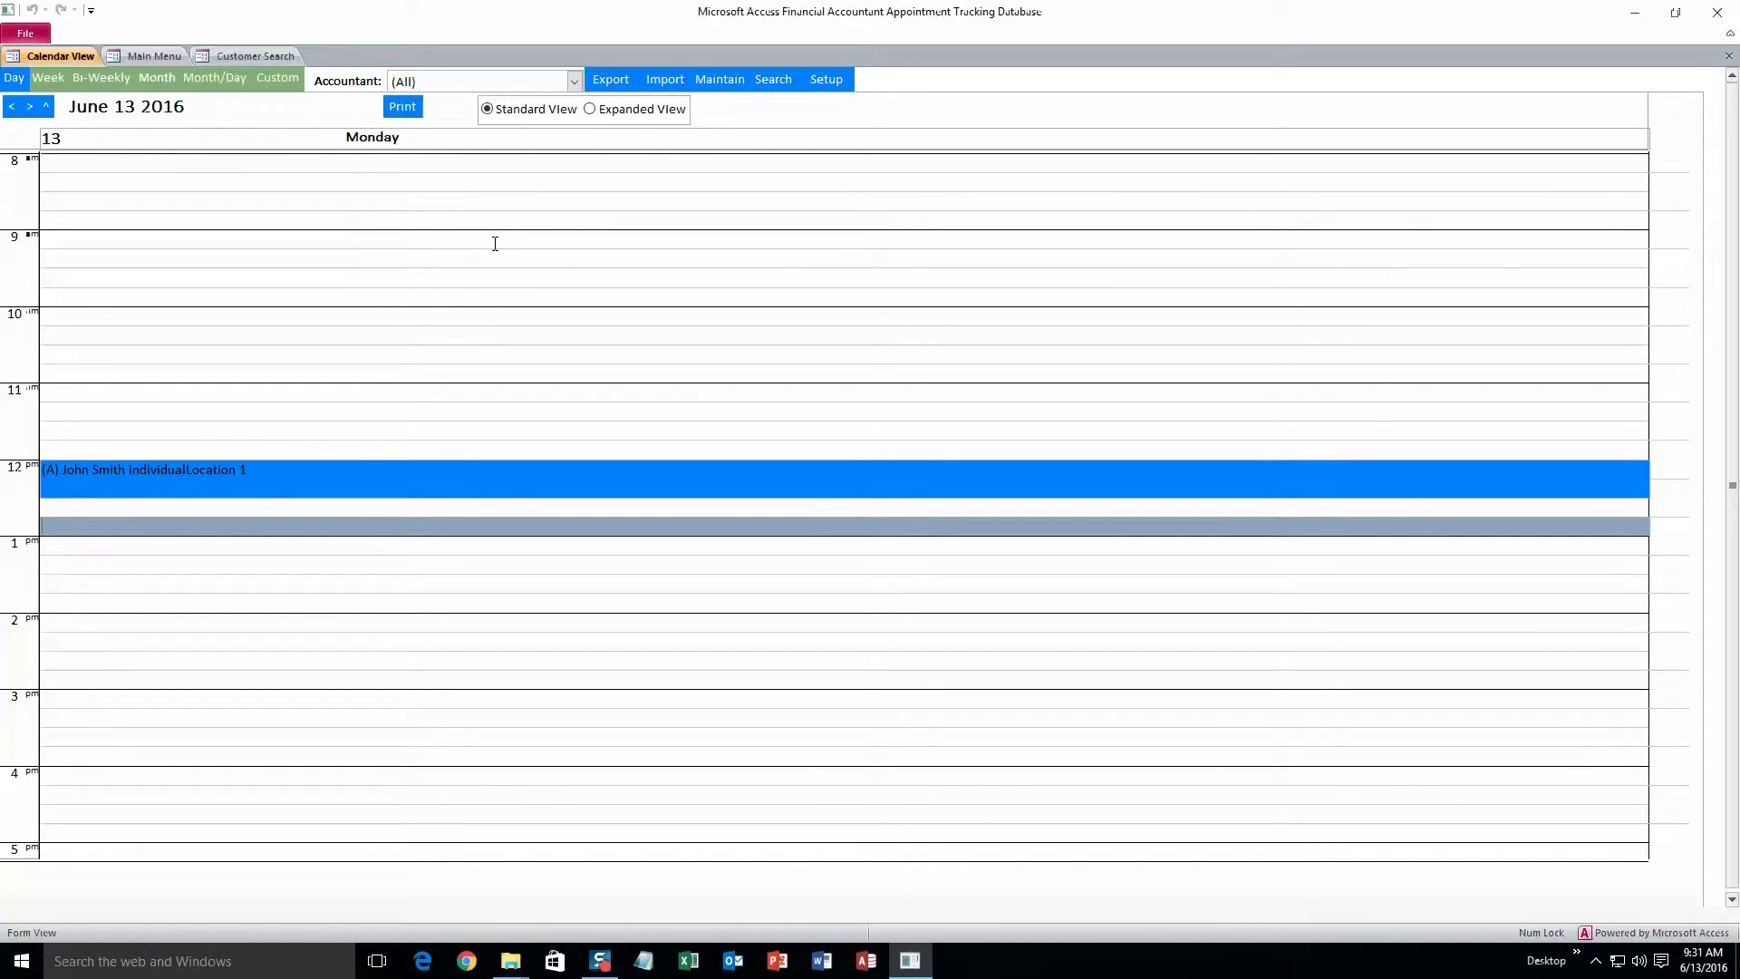
Open the calendar's Accountant filter list.
click(573, 81)
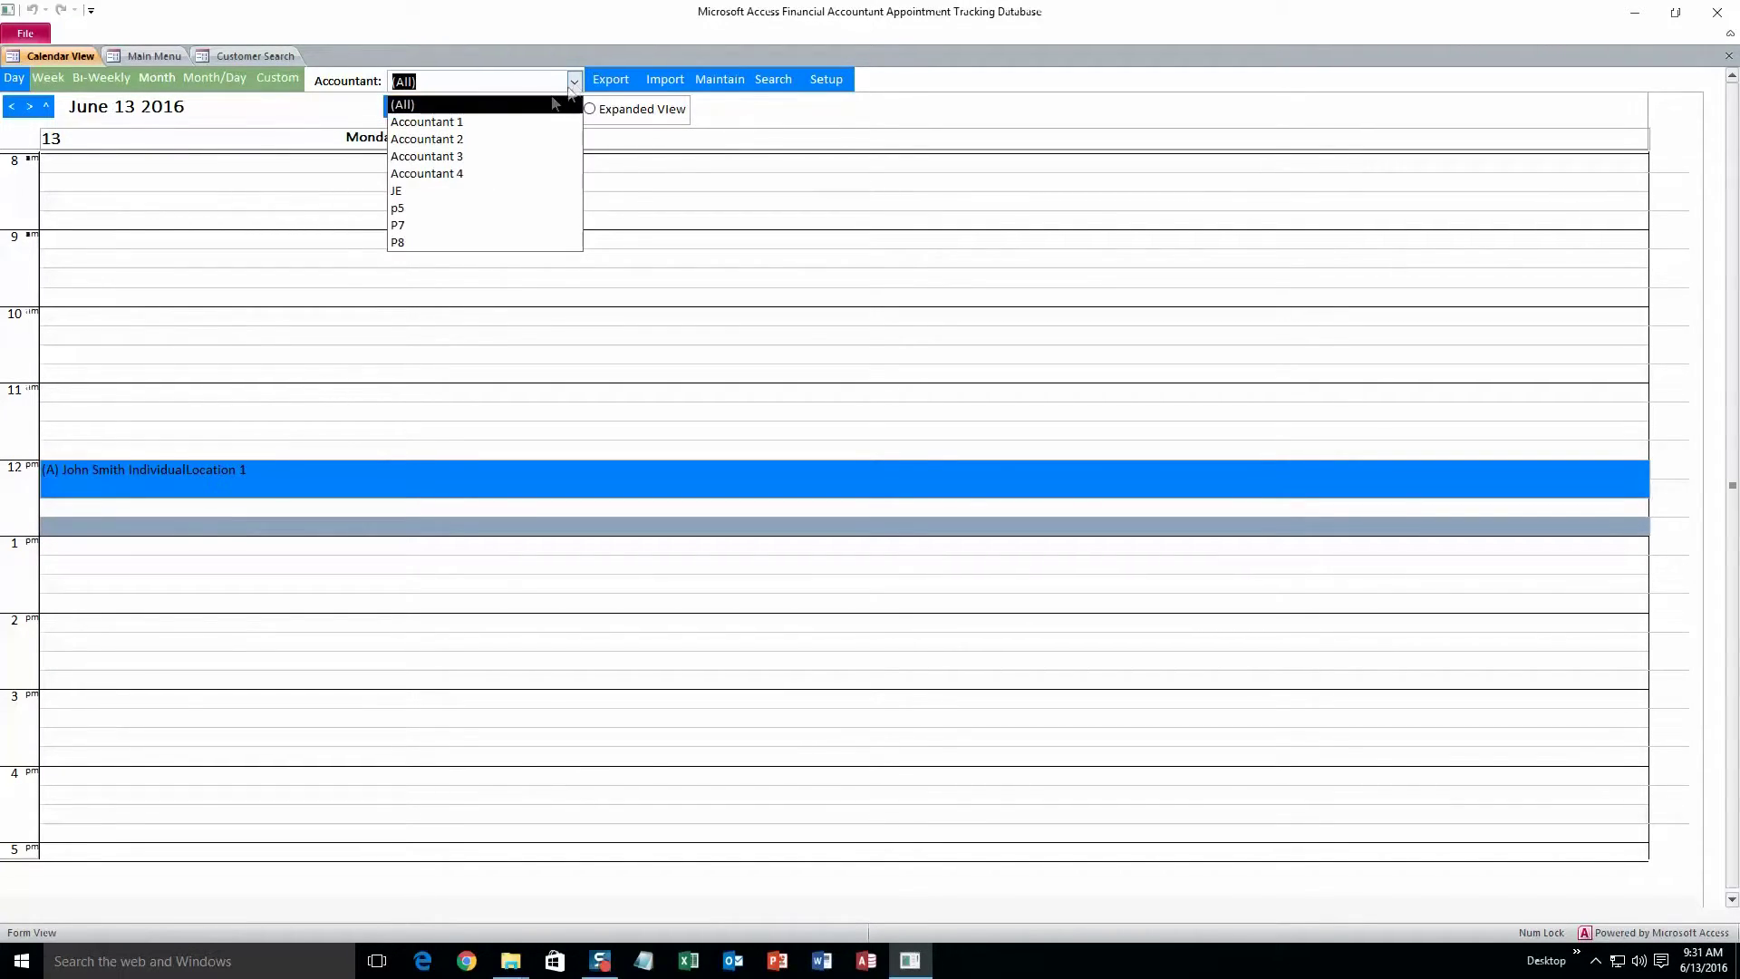
Filter the calendar to Accountant 2 and back to Accountant 1, then return to the Main Menu.
click(513, 123)
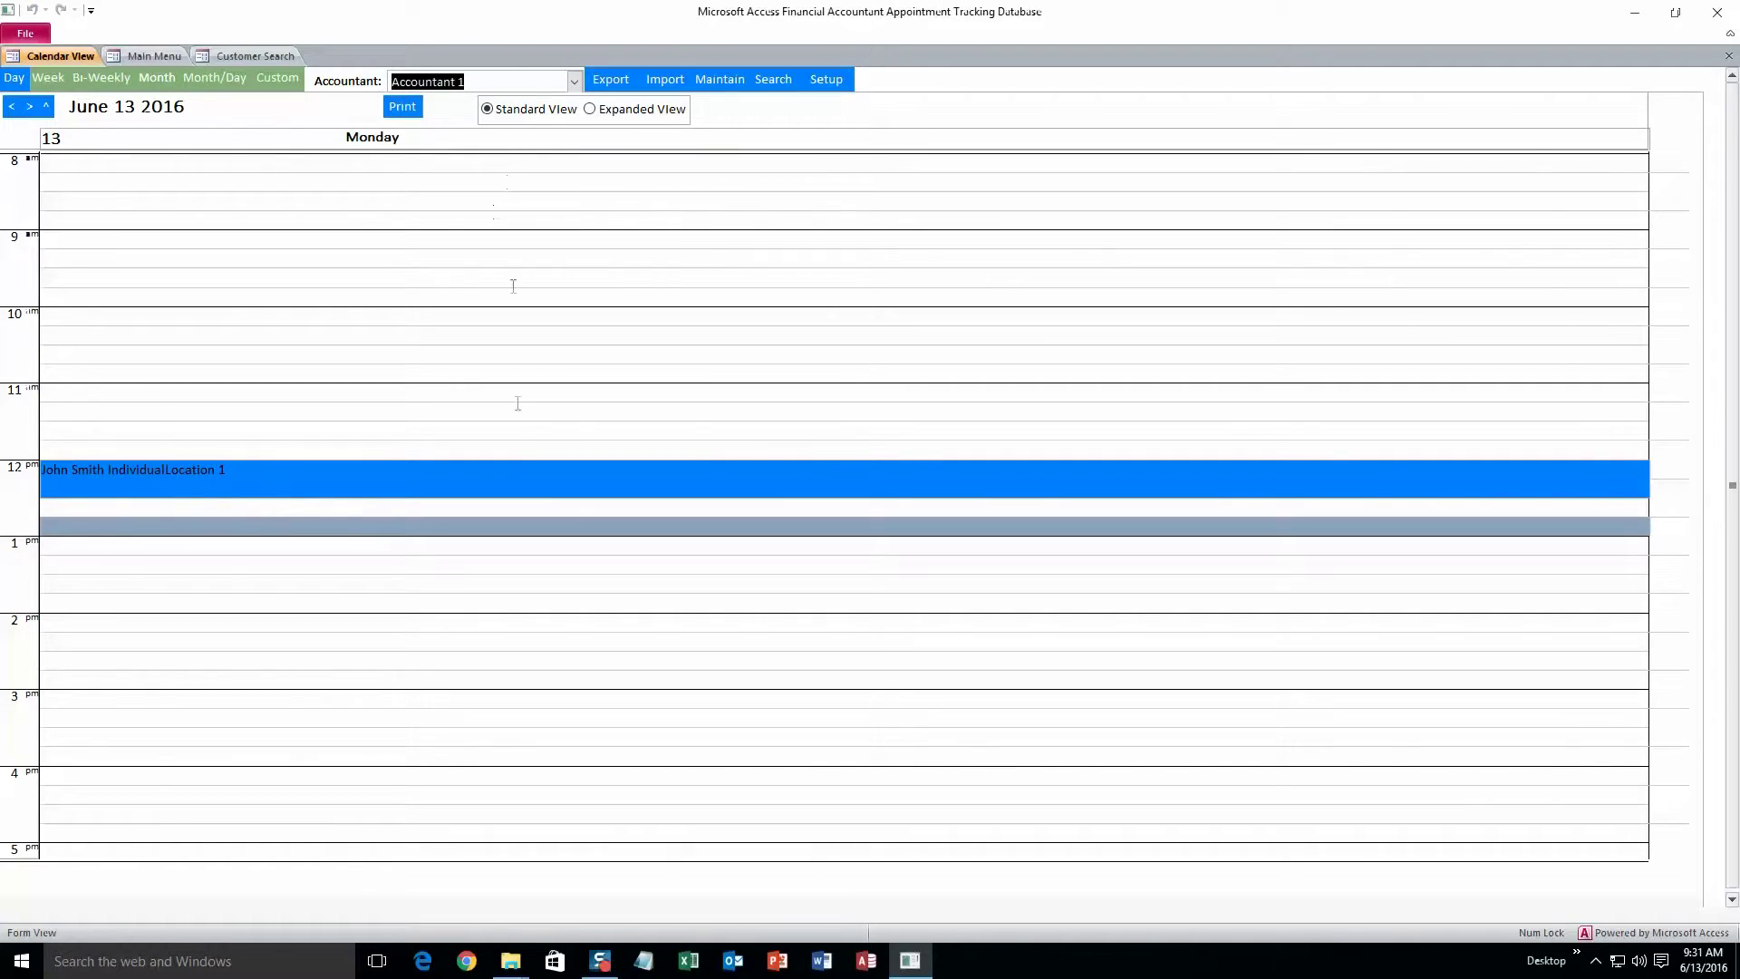
click(574, 81)
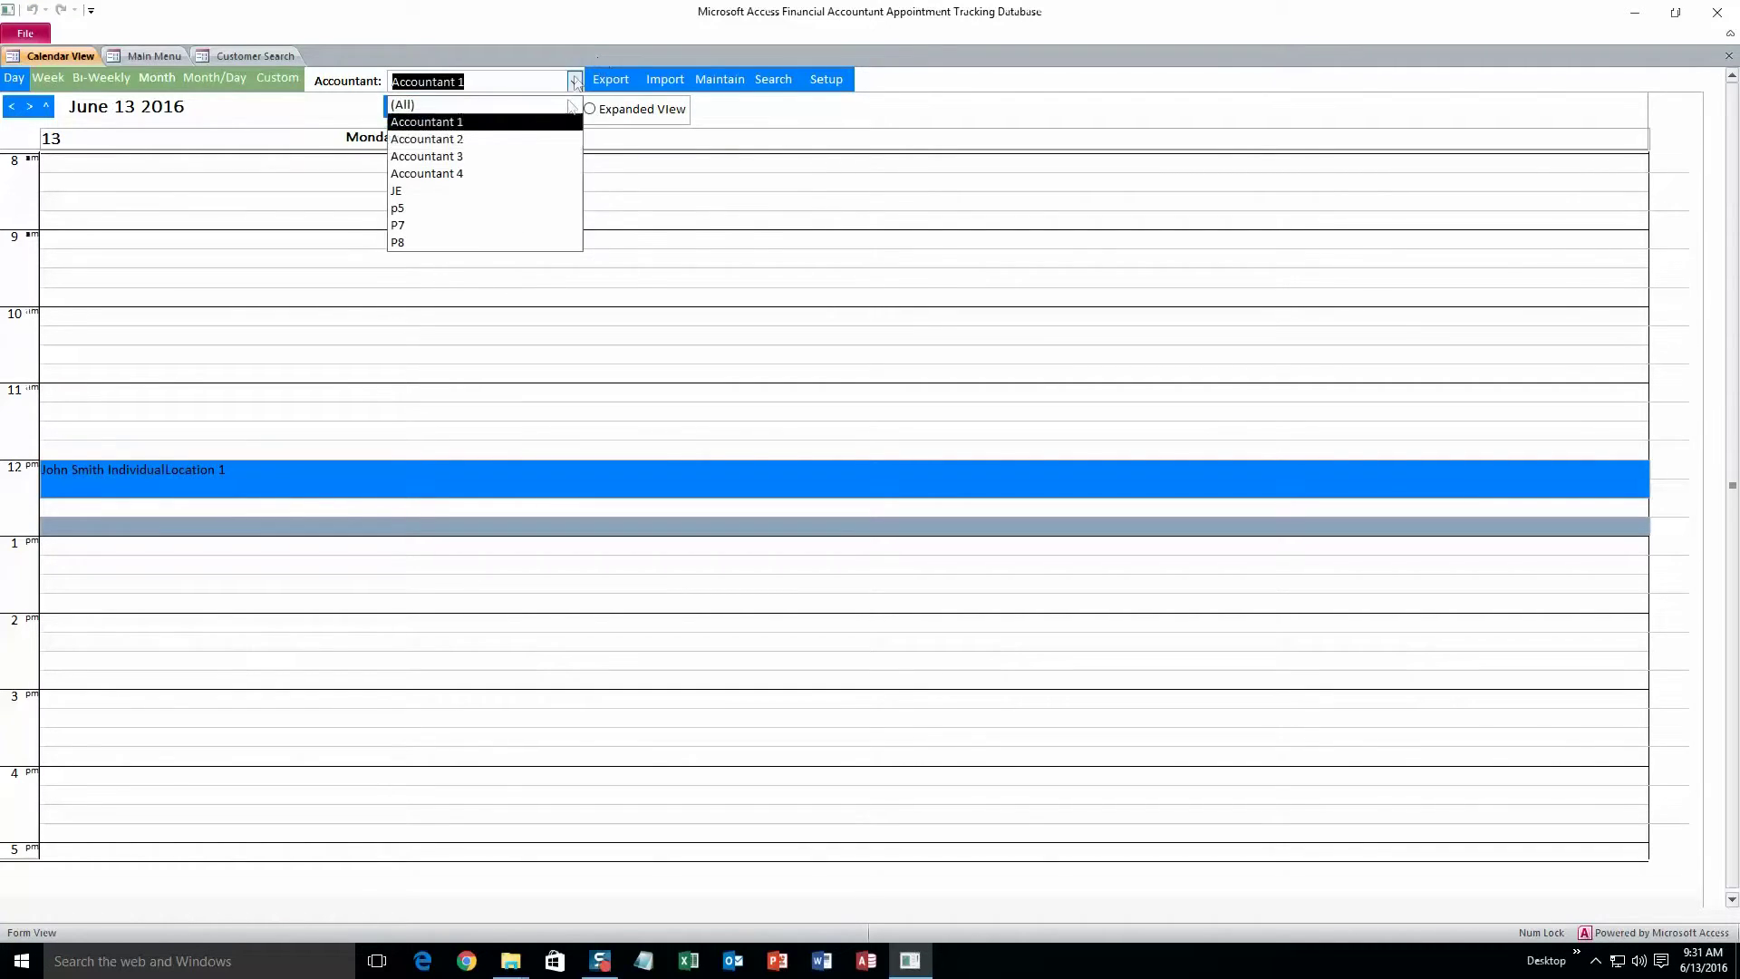
click(540, 140)
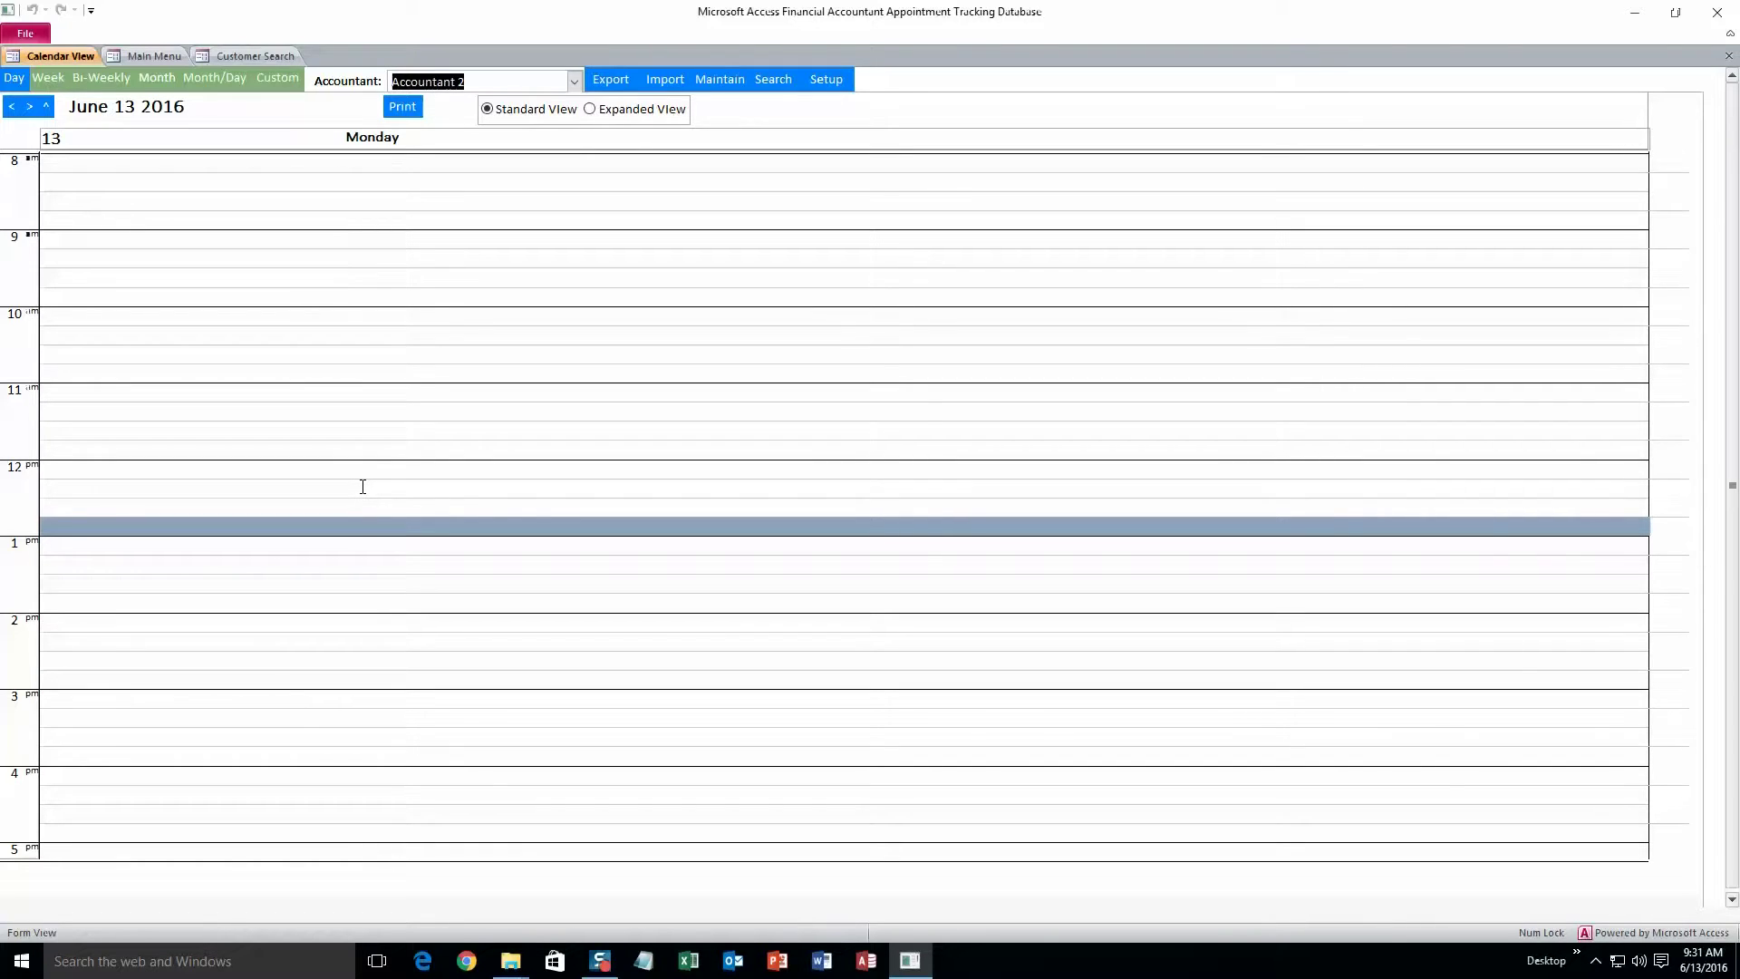
click(574, 81)
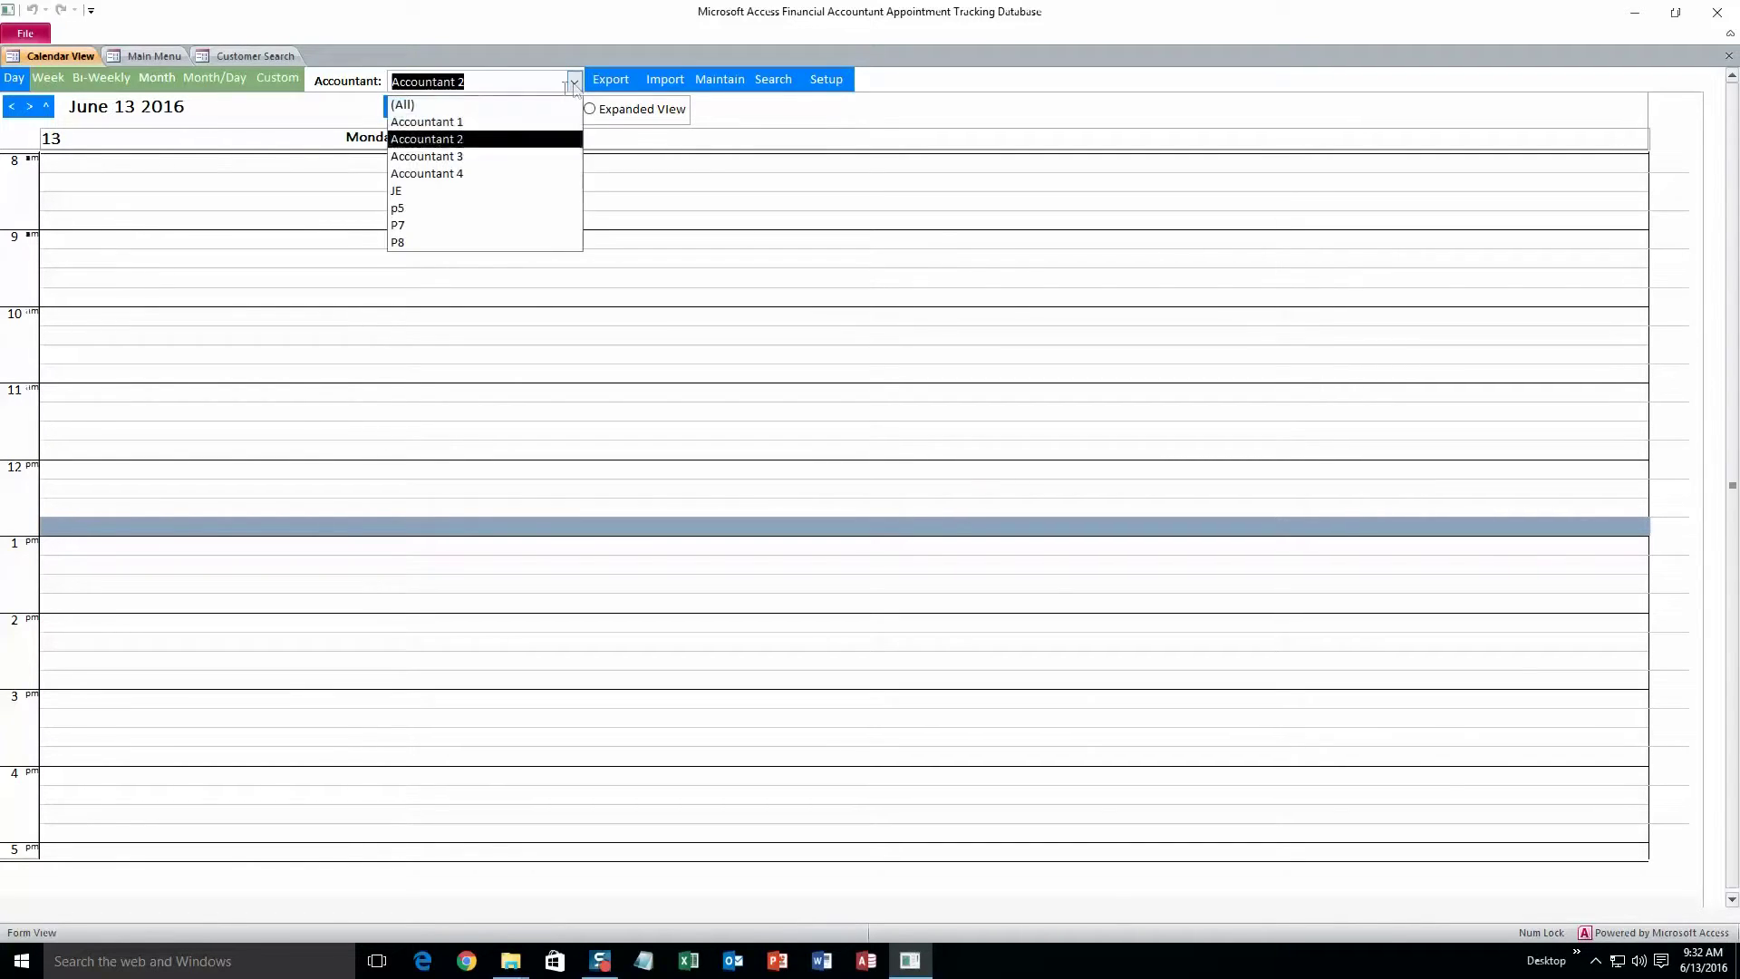
click(535, 125)
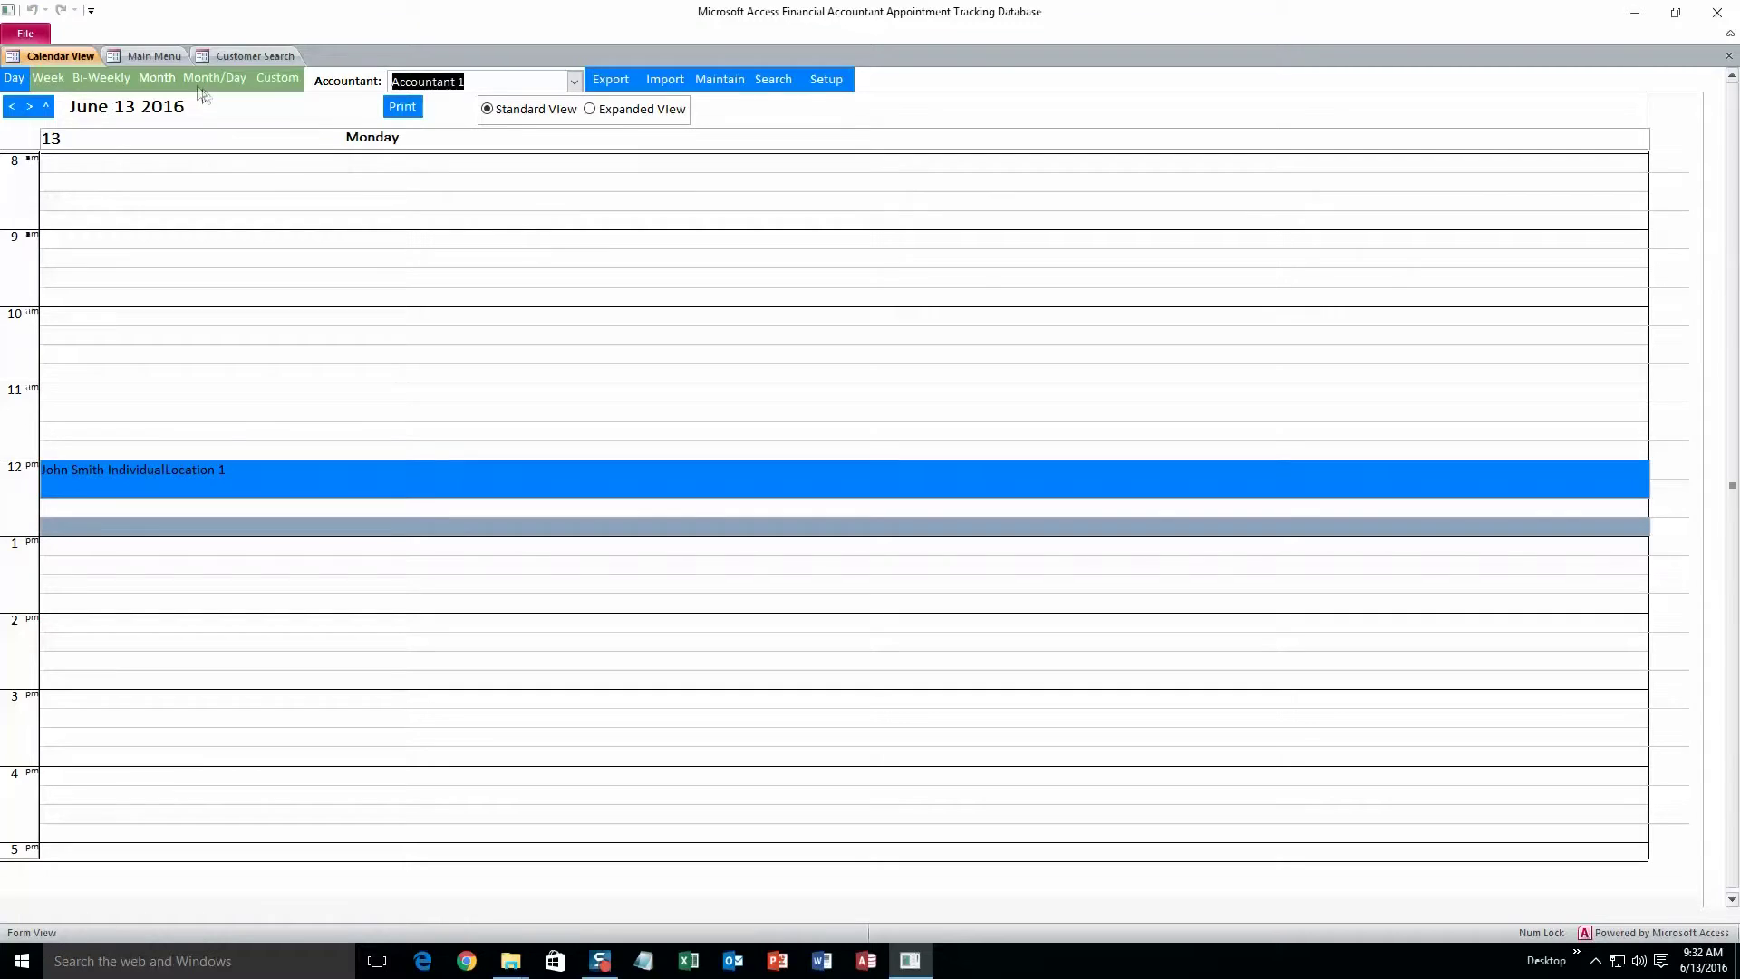
click(155, 56)
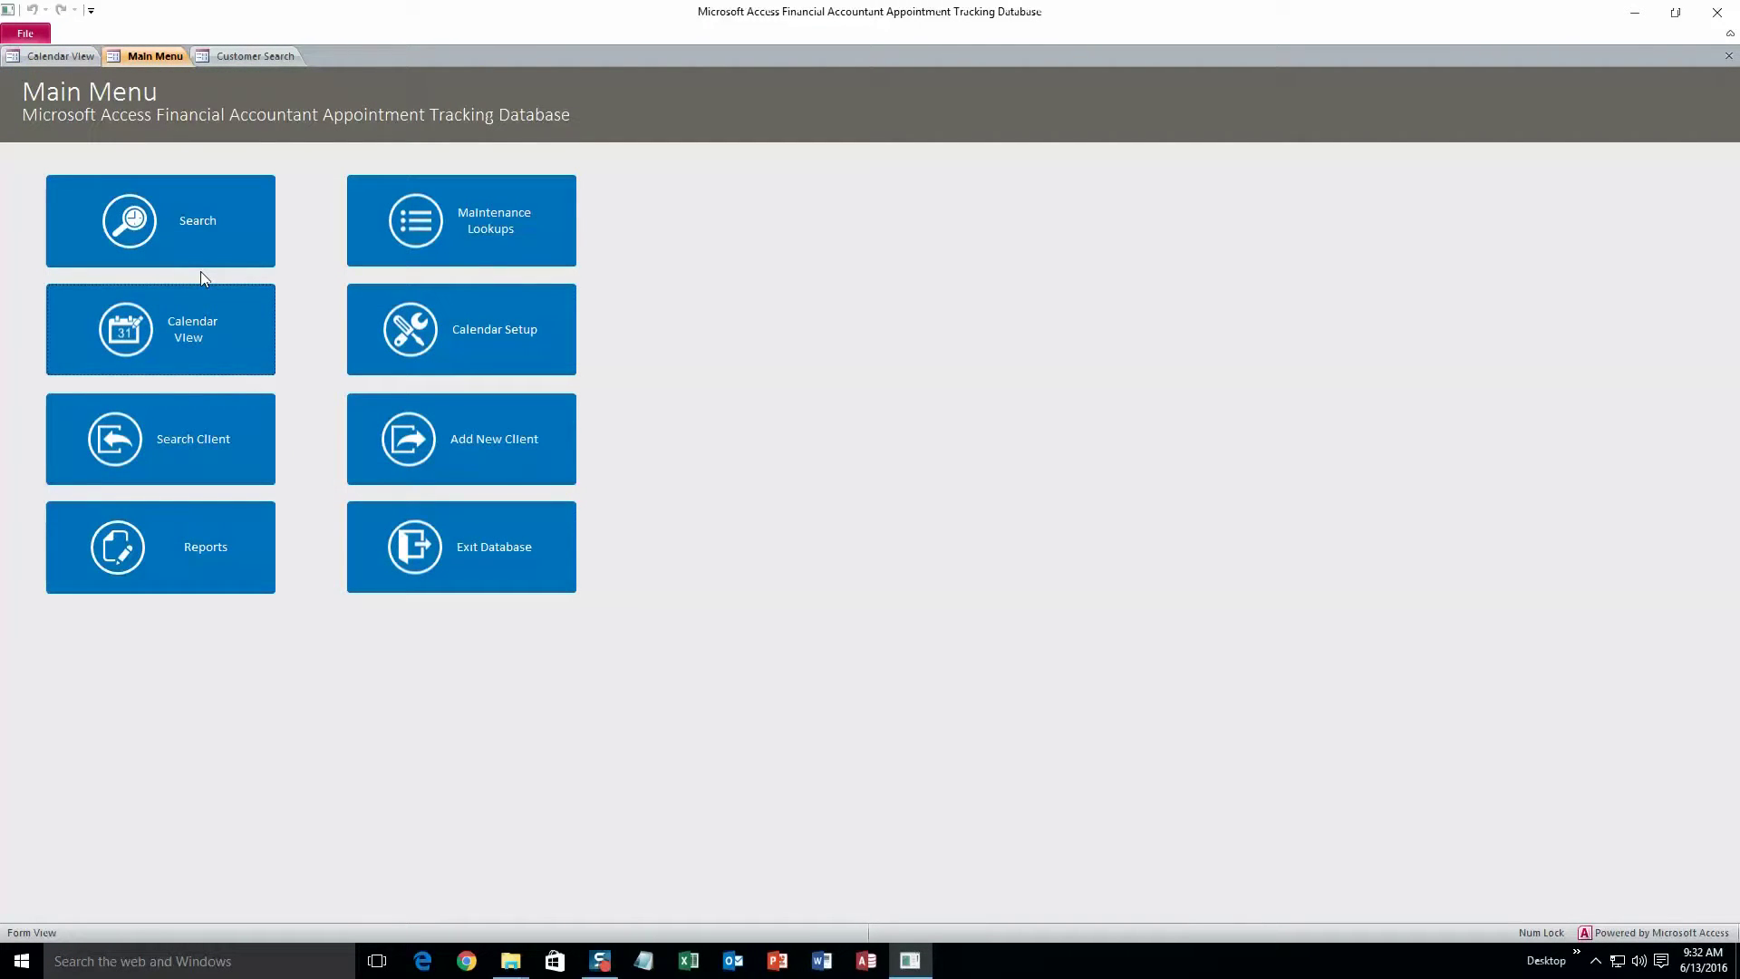
Search appointments with the Accountant filter set to Accountant 1.
click(202, 228)
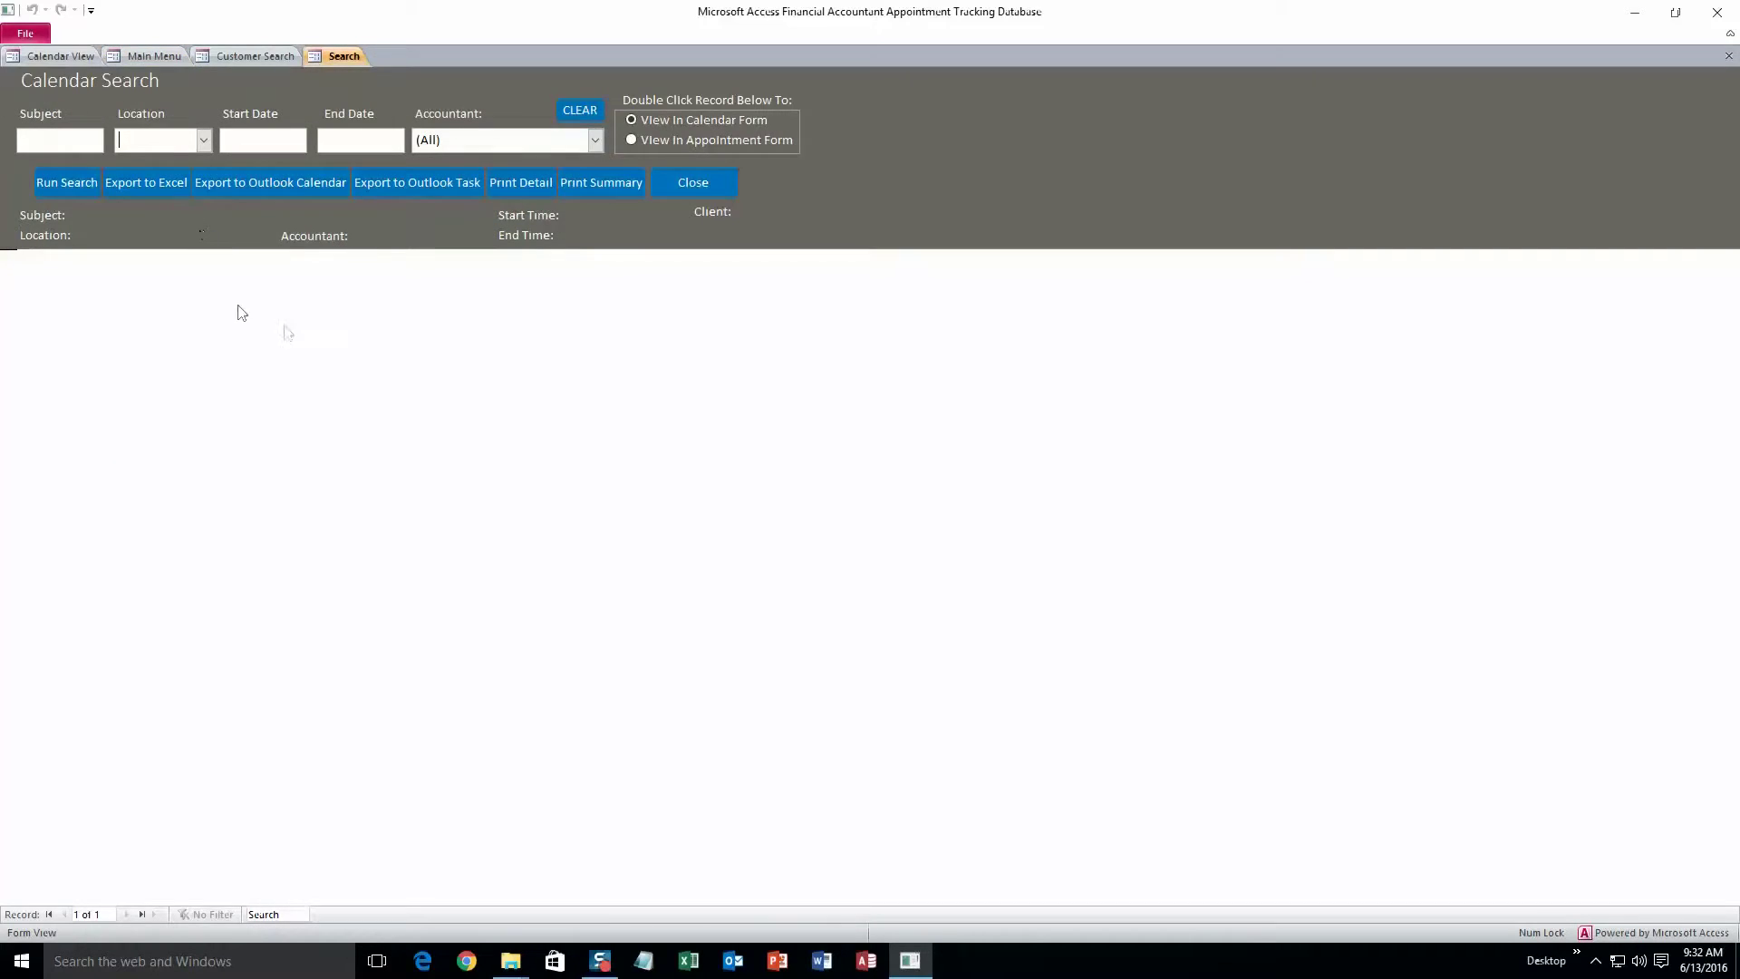
click(596, 141)
click(511, 181)
click(80, 192)
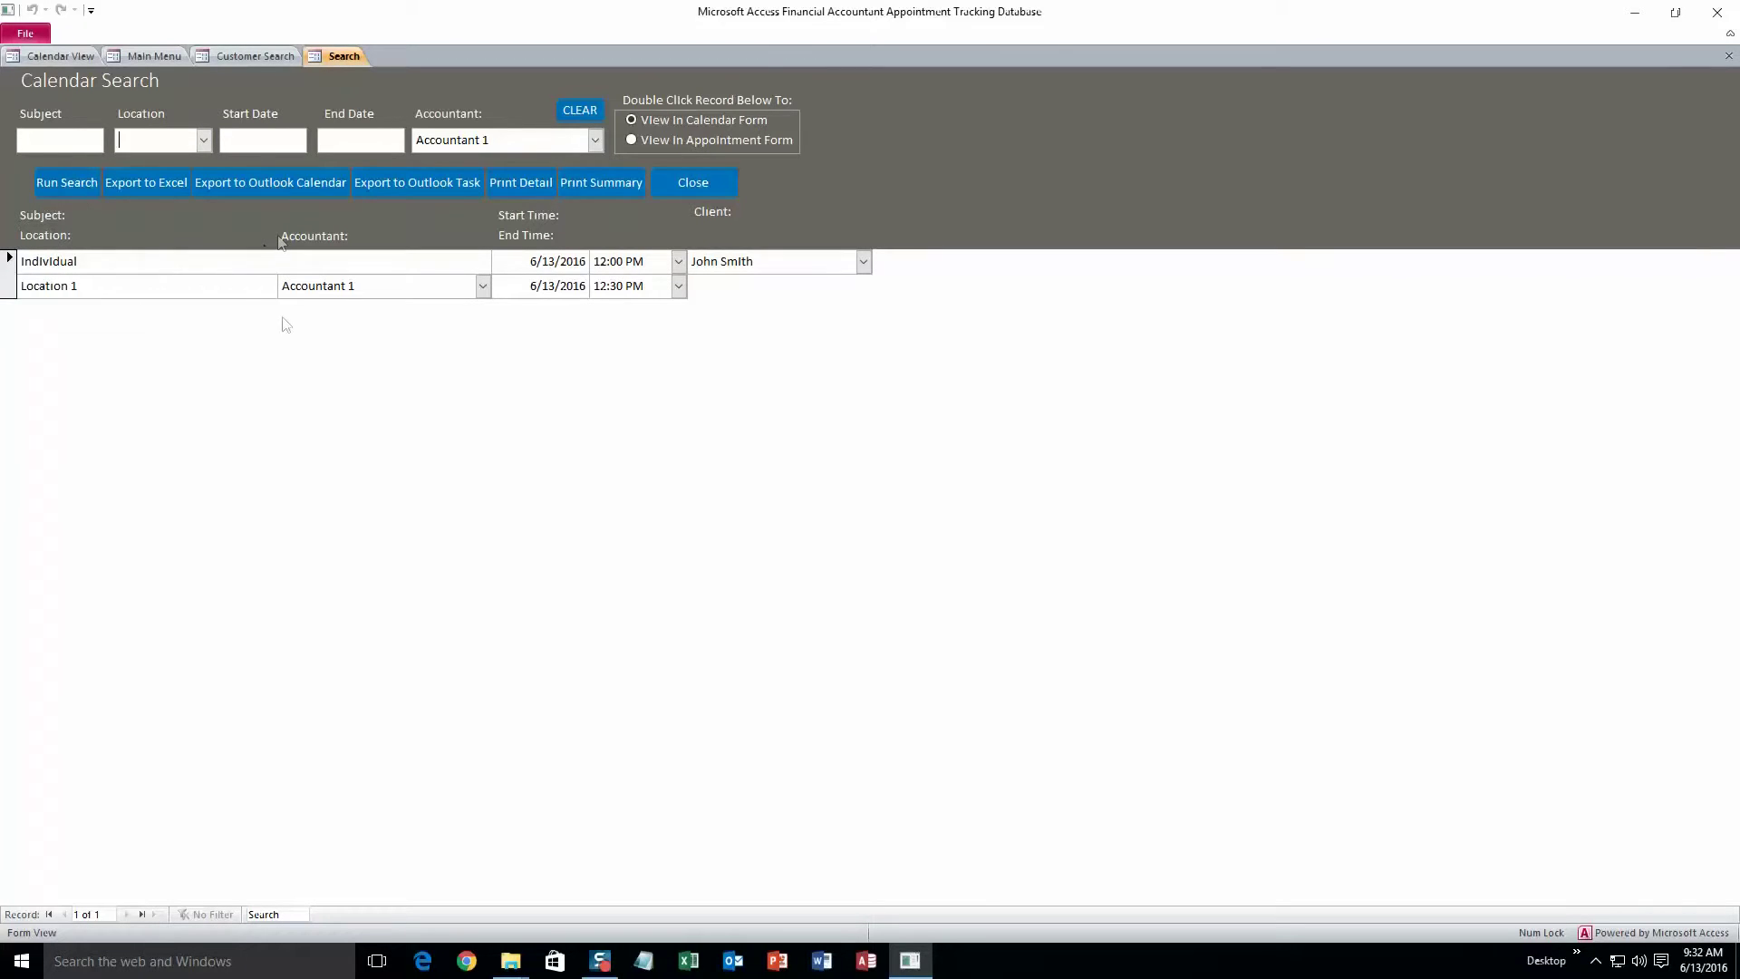
Open the found 6/13/2016 John Smith appointment in its Appointment form.
double_click(178, 279)
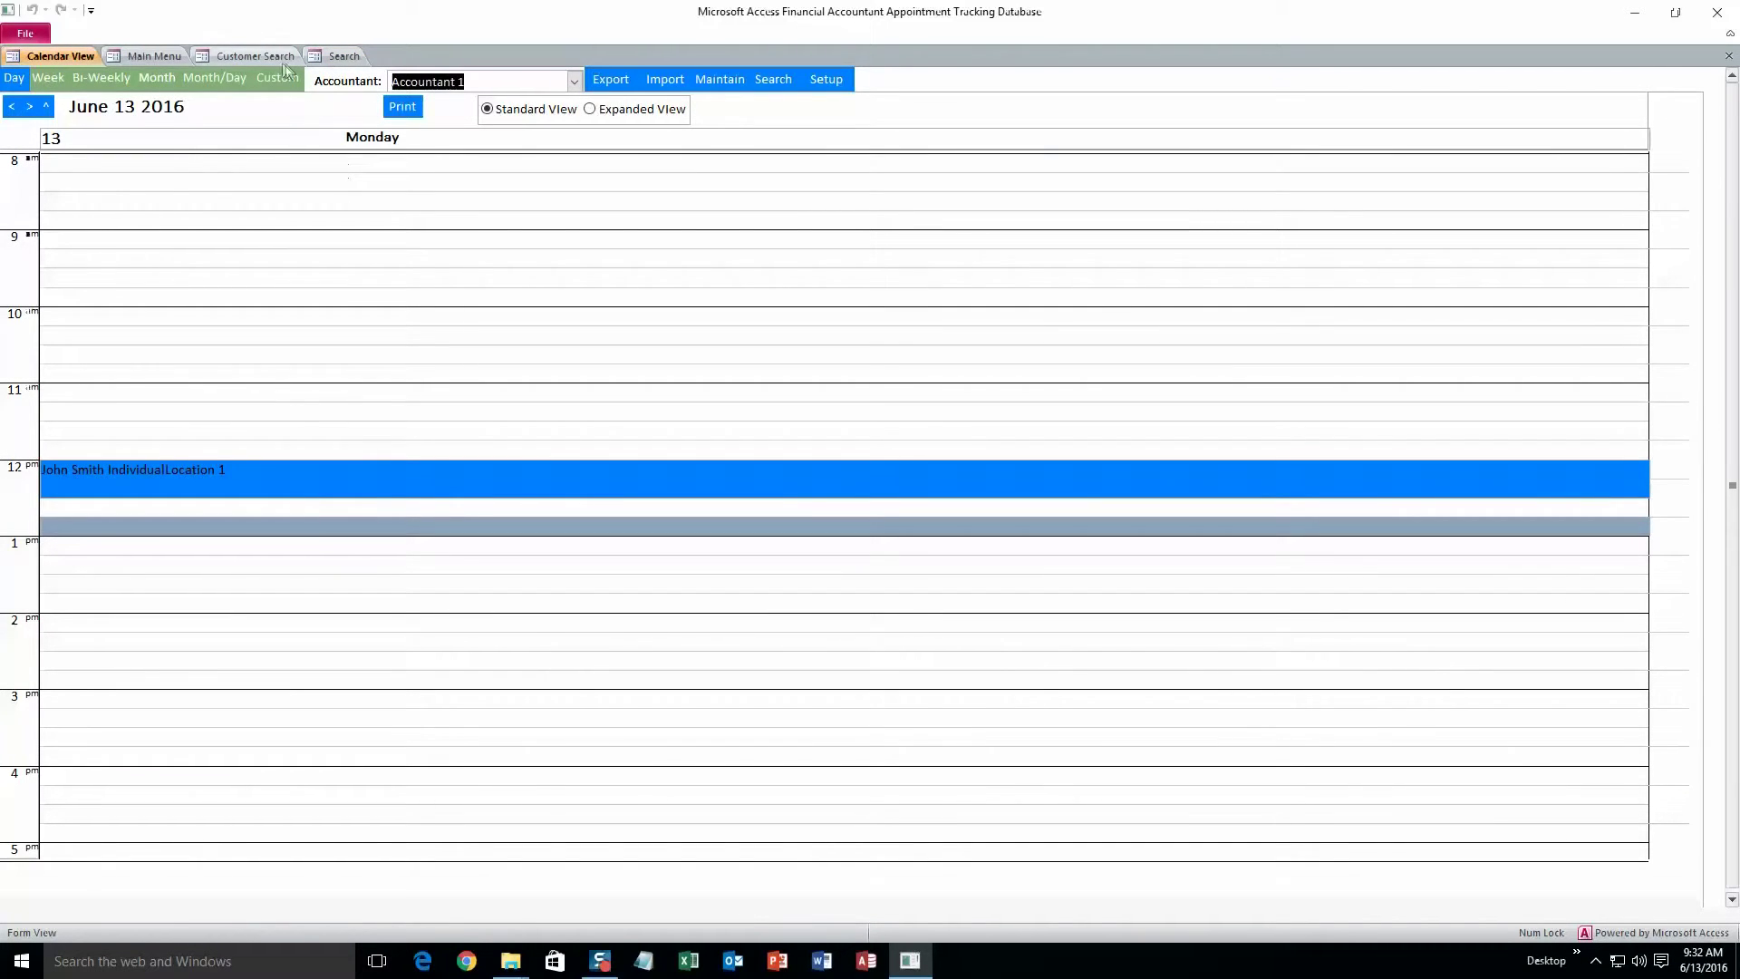
click(341, 56)
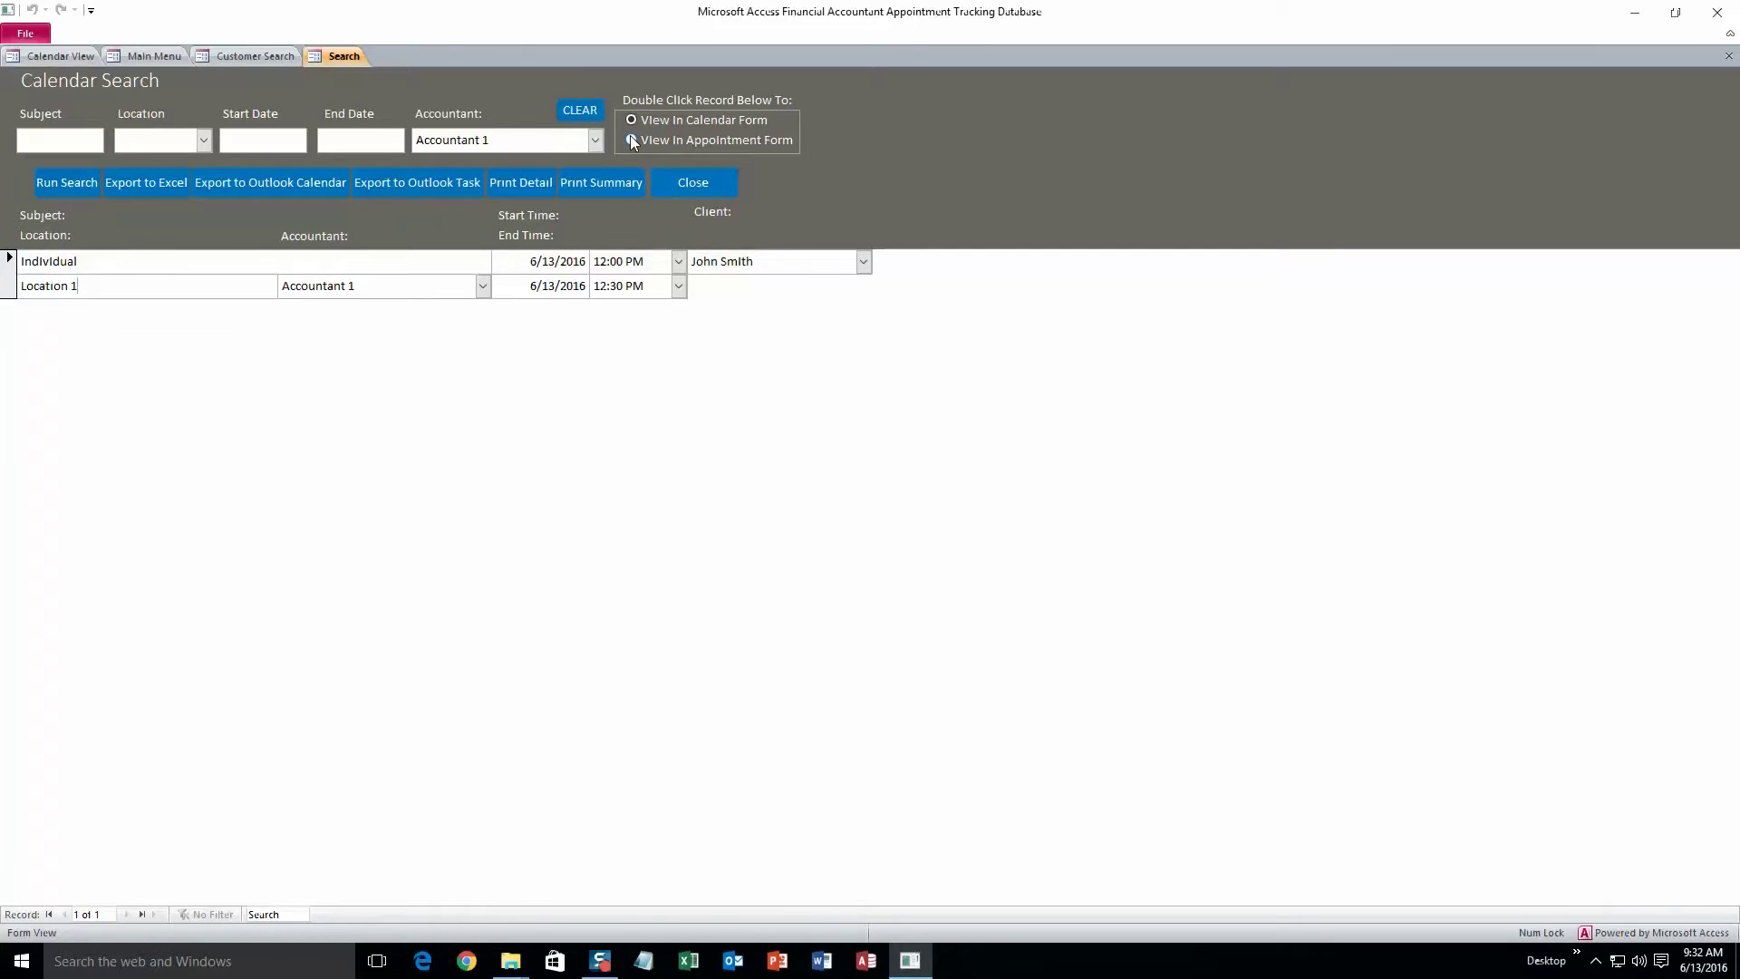
double_click(179, 283)
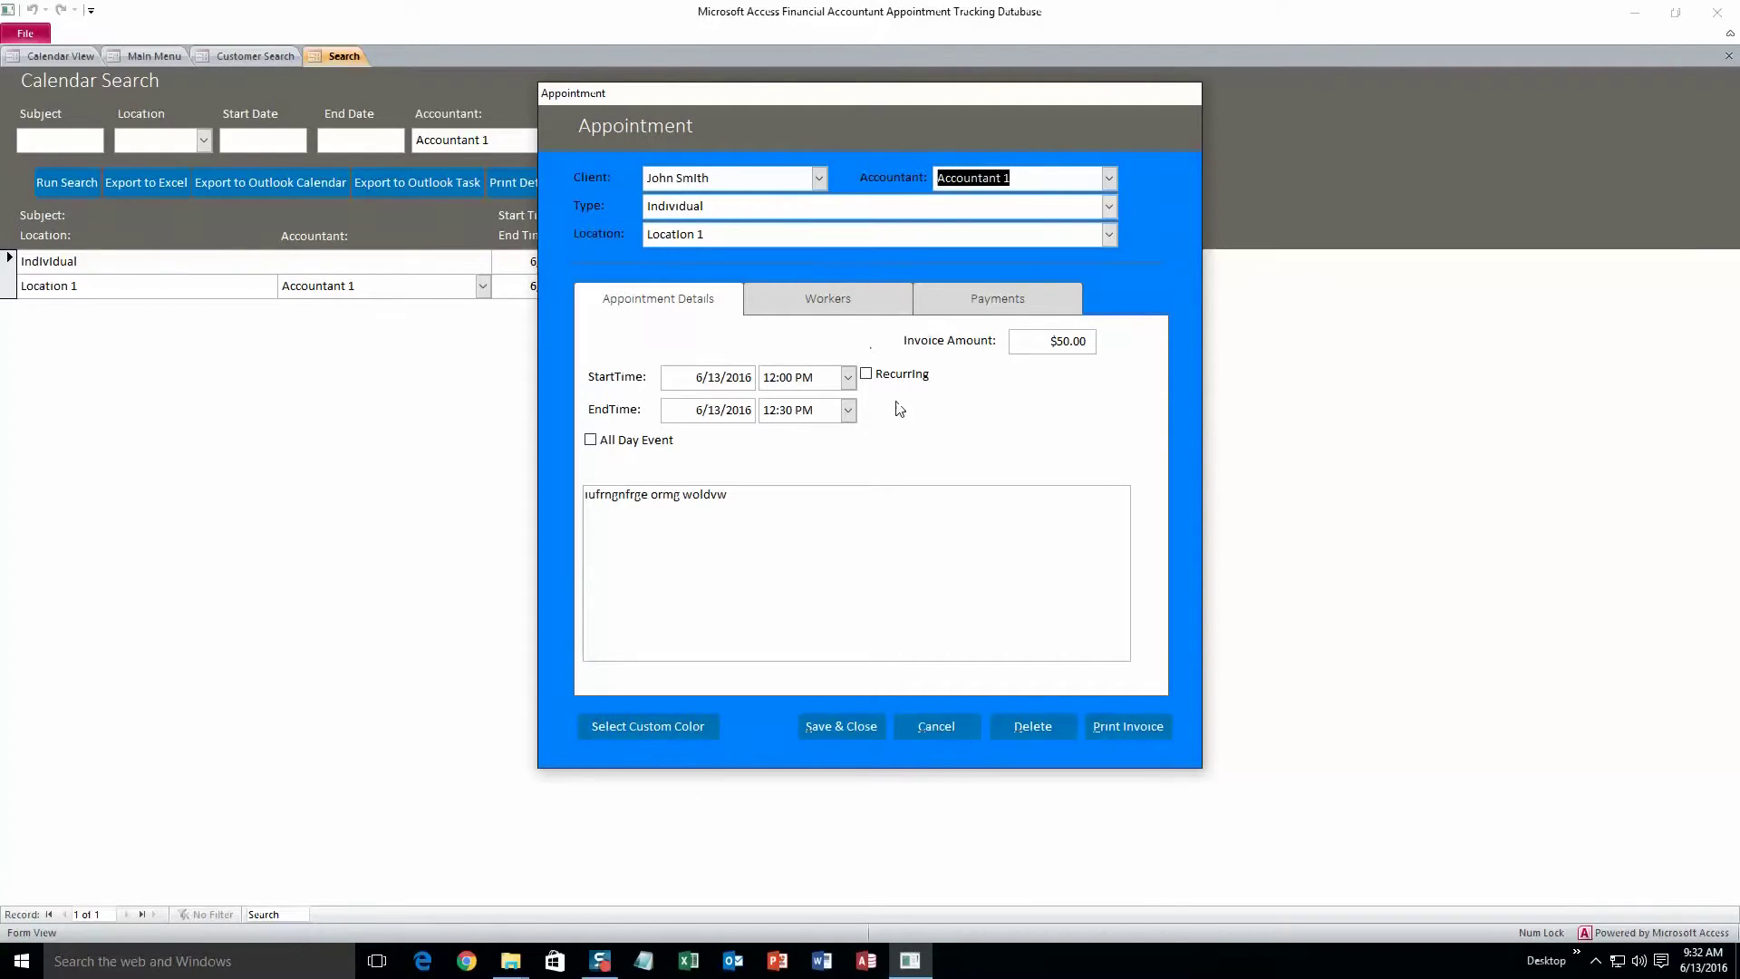
Close the appointment unchanged and preview the Accountant 1 appointment summary report.
click(936, 726)
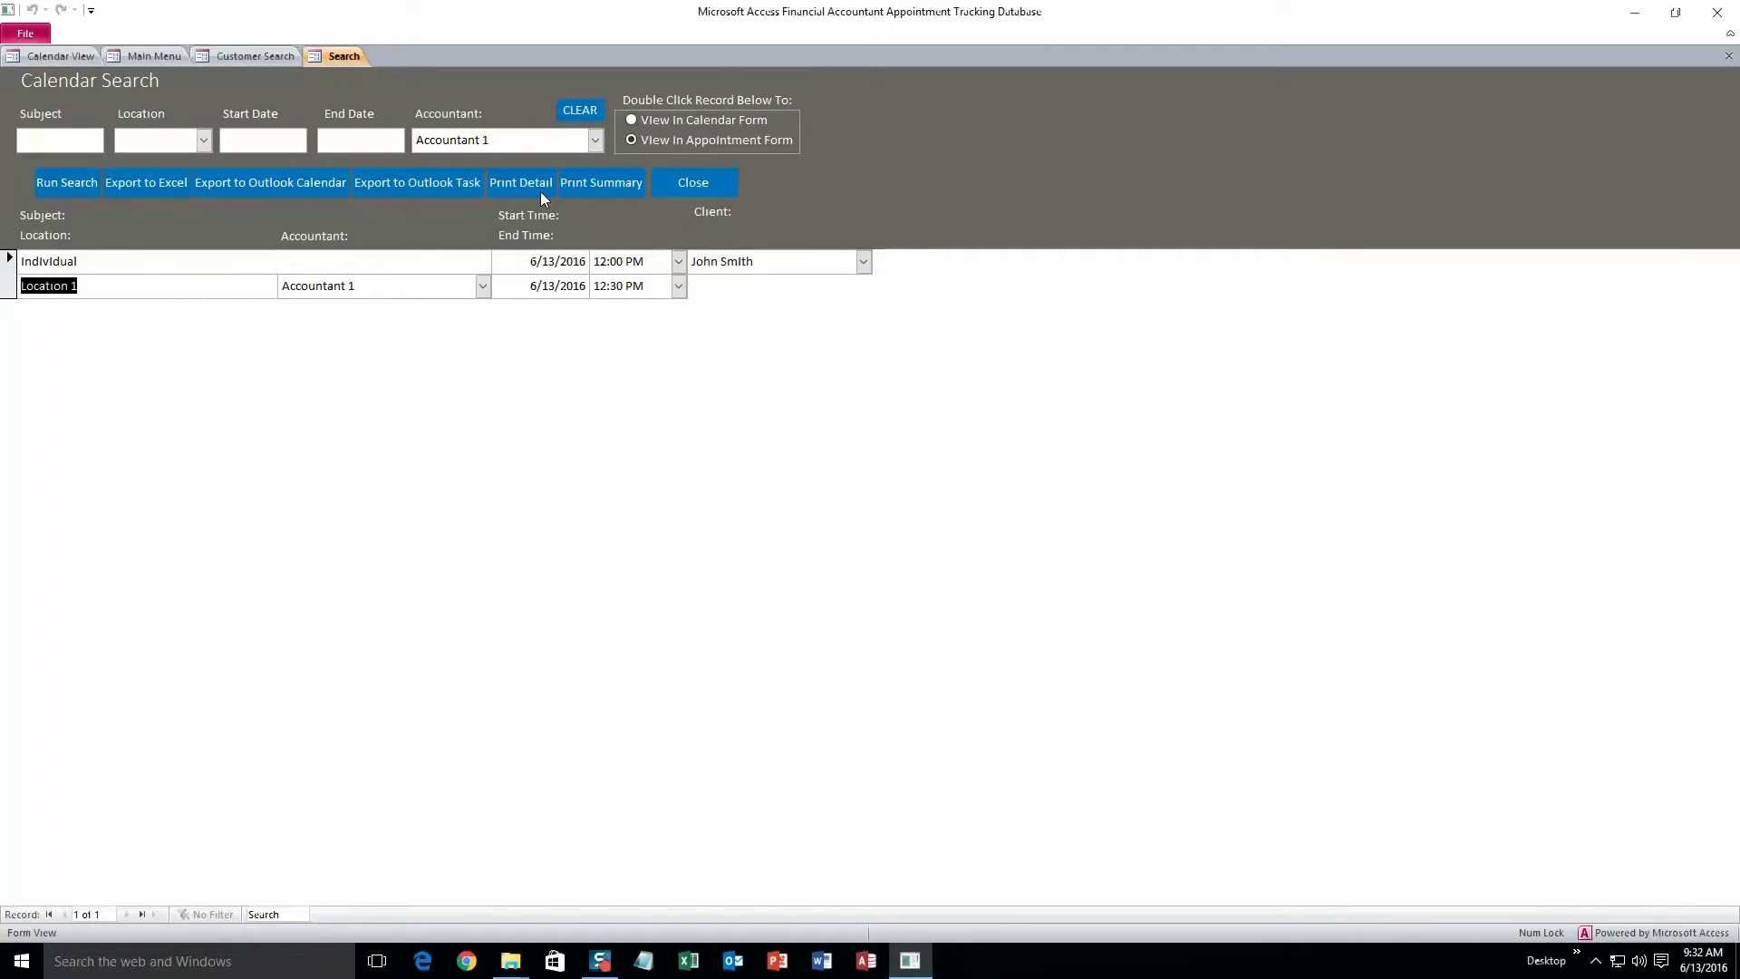
click(540, 184)
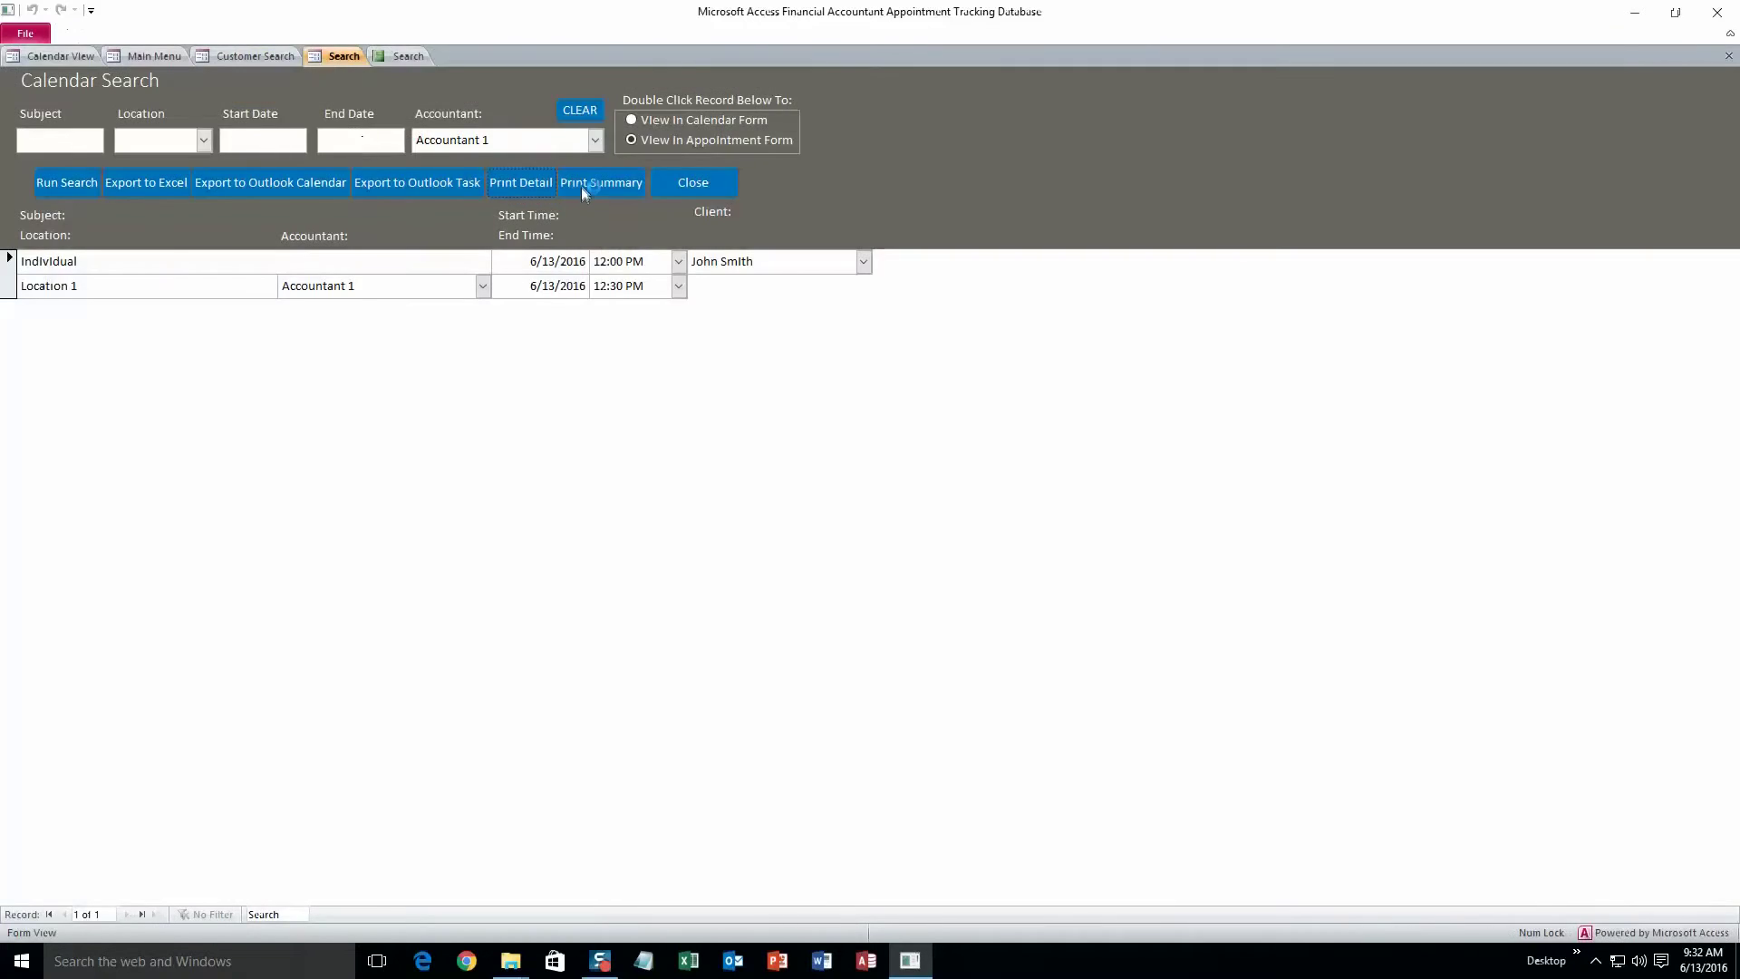
click(580, 185)
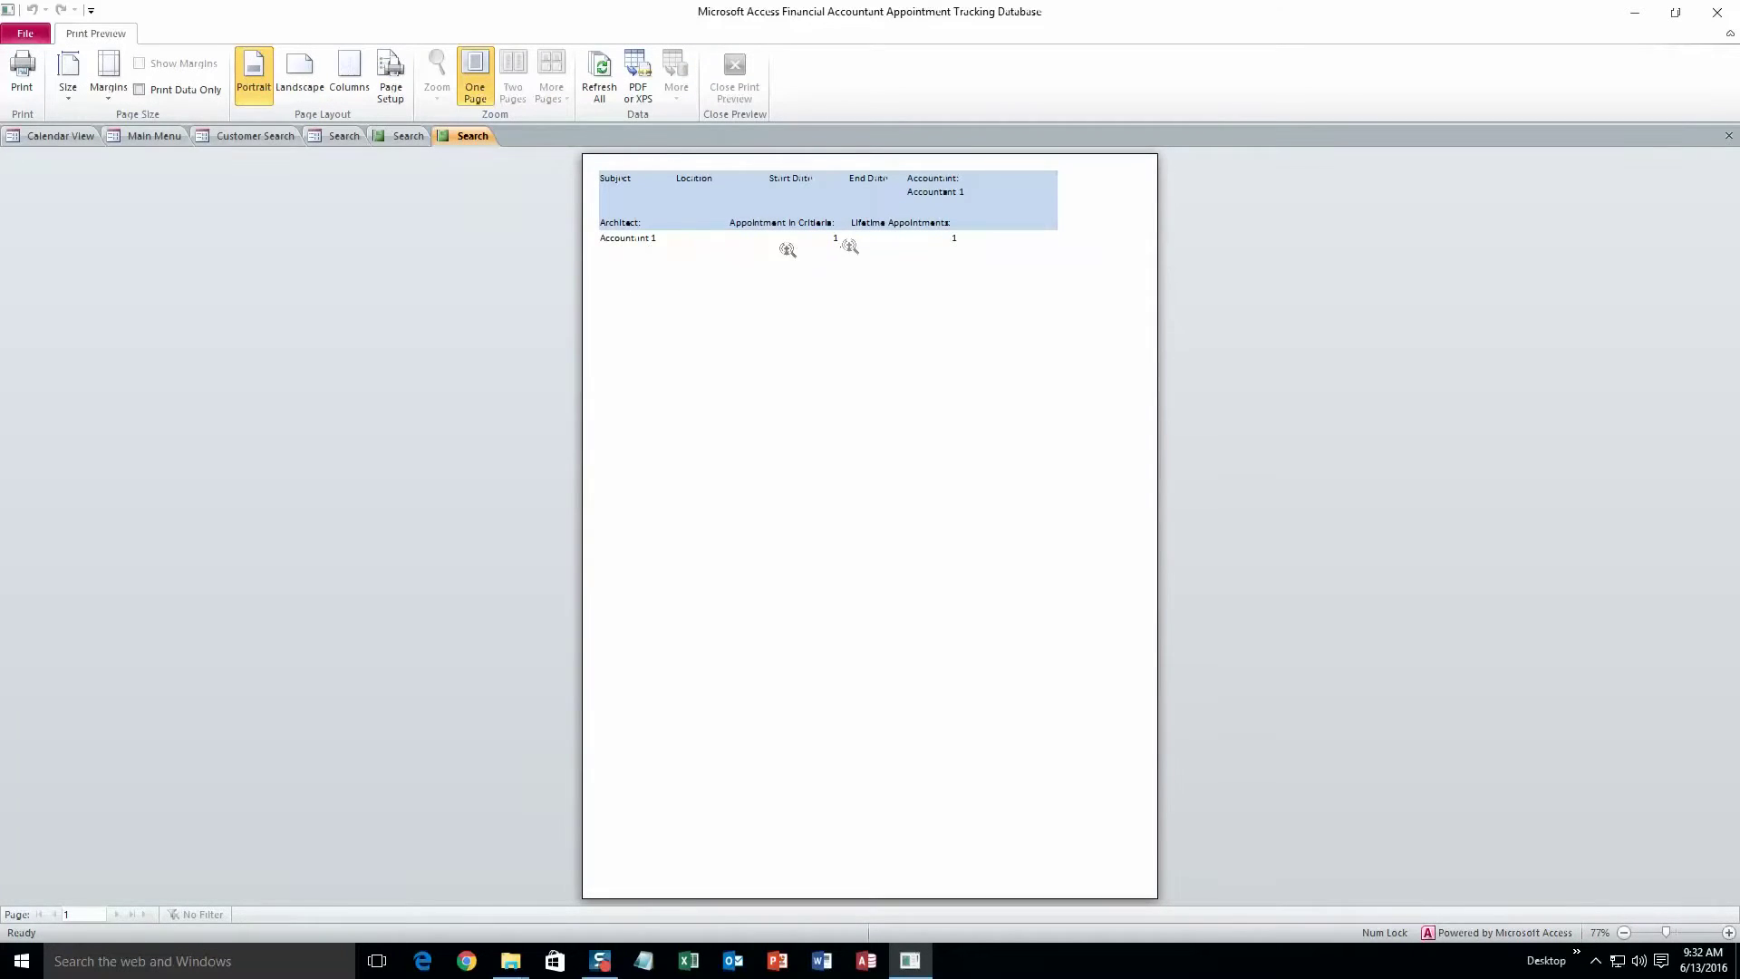
click(345, 135)
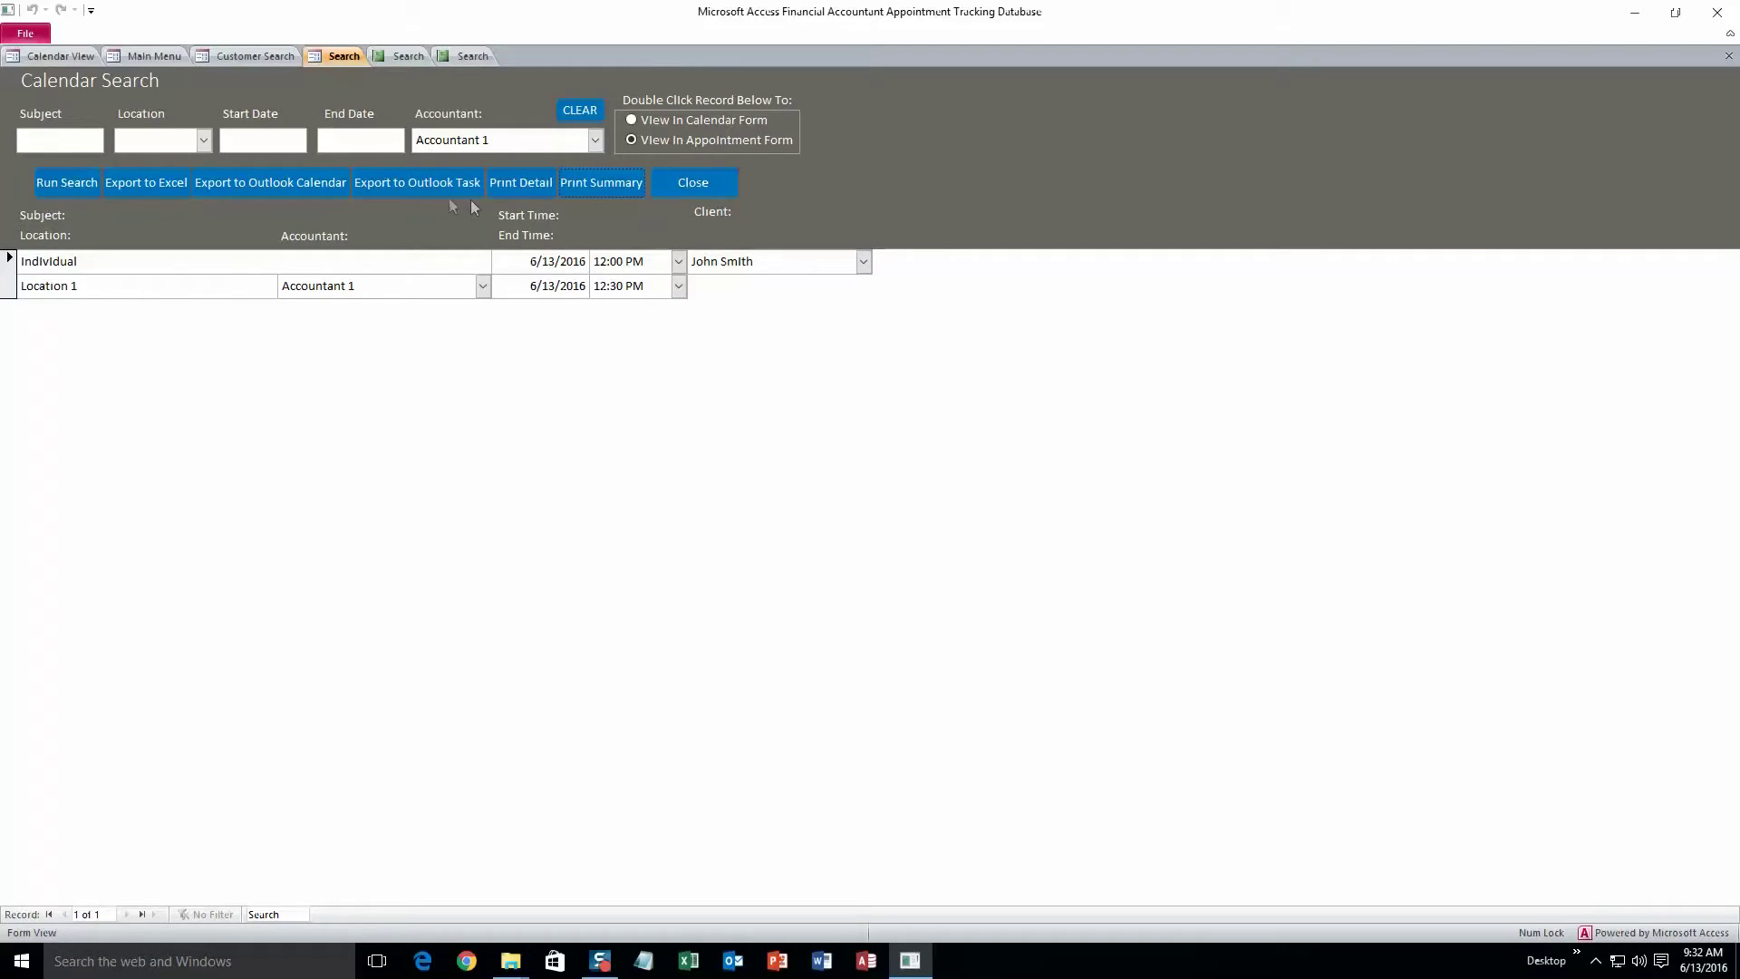
click(640, 183)
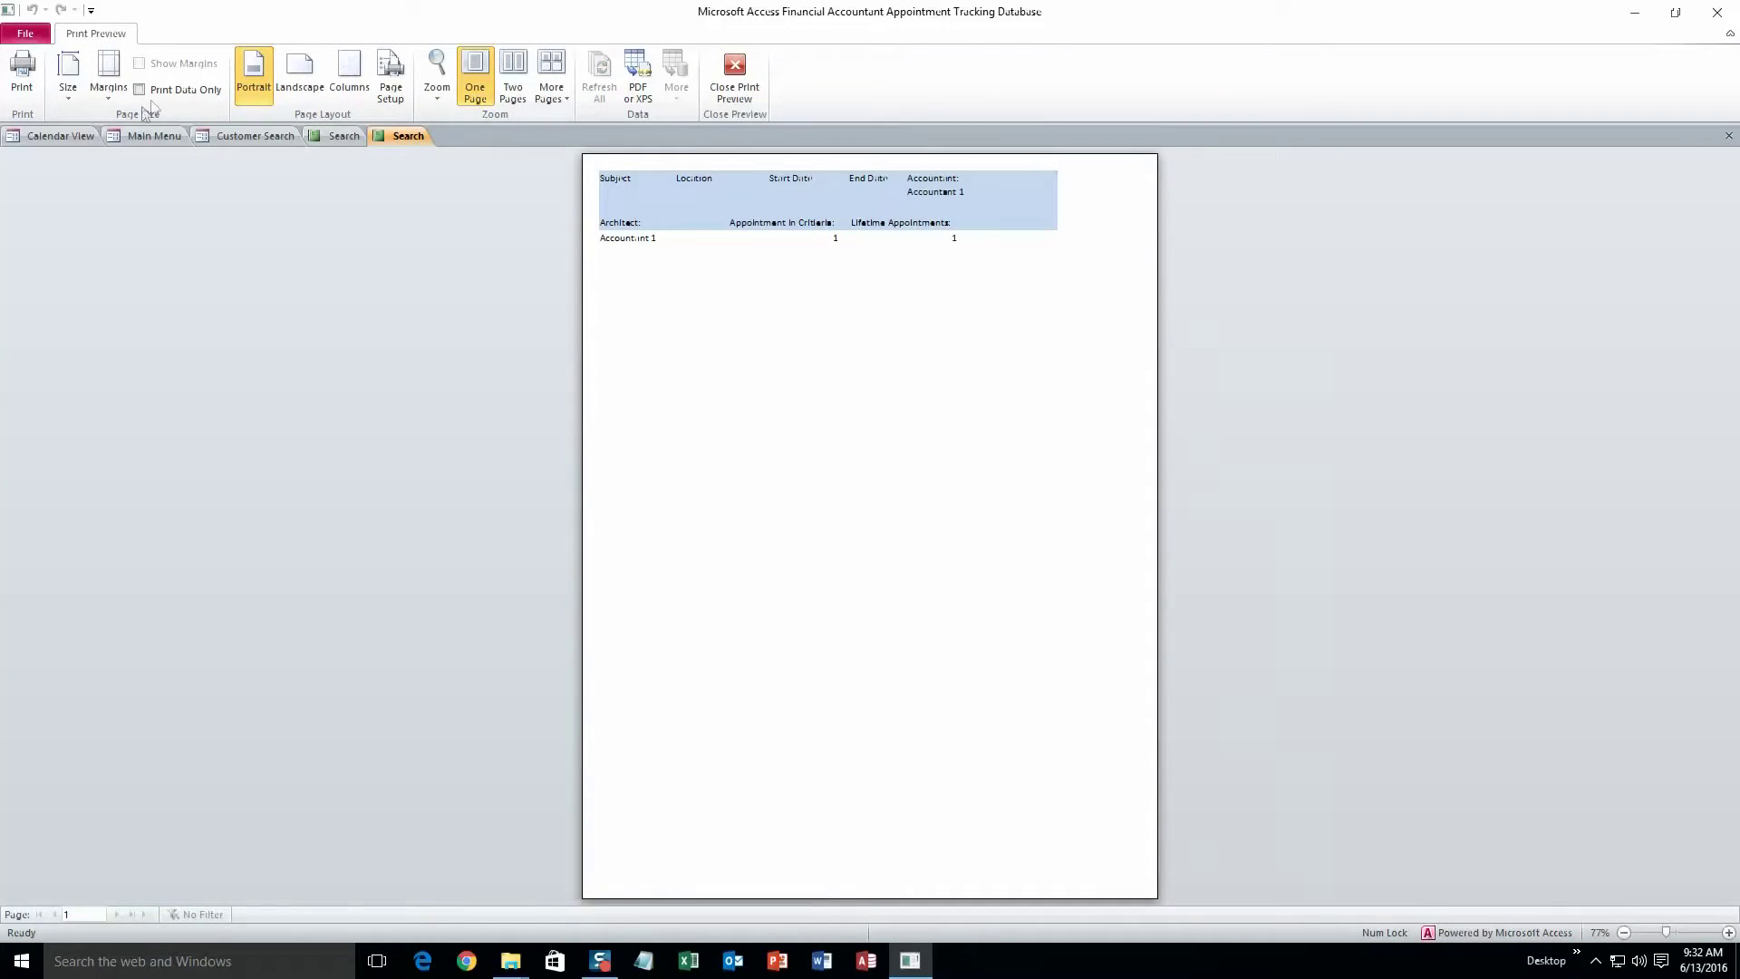
From the Main Menu, open Maintenance Lookups and show the Location lookup entries.
click(148, 135)
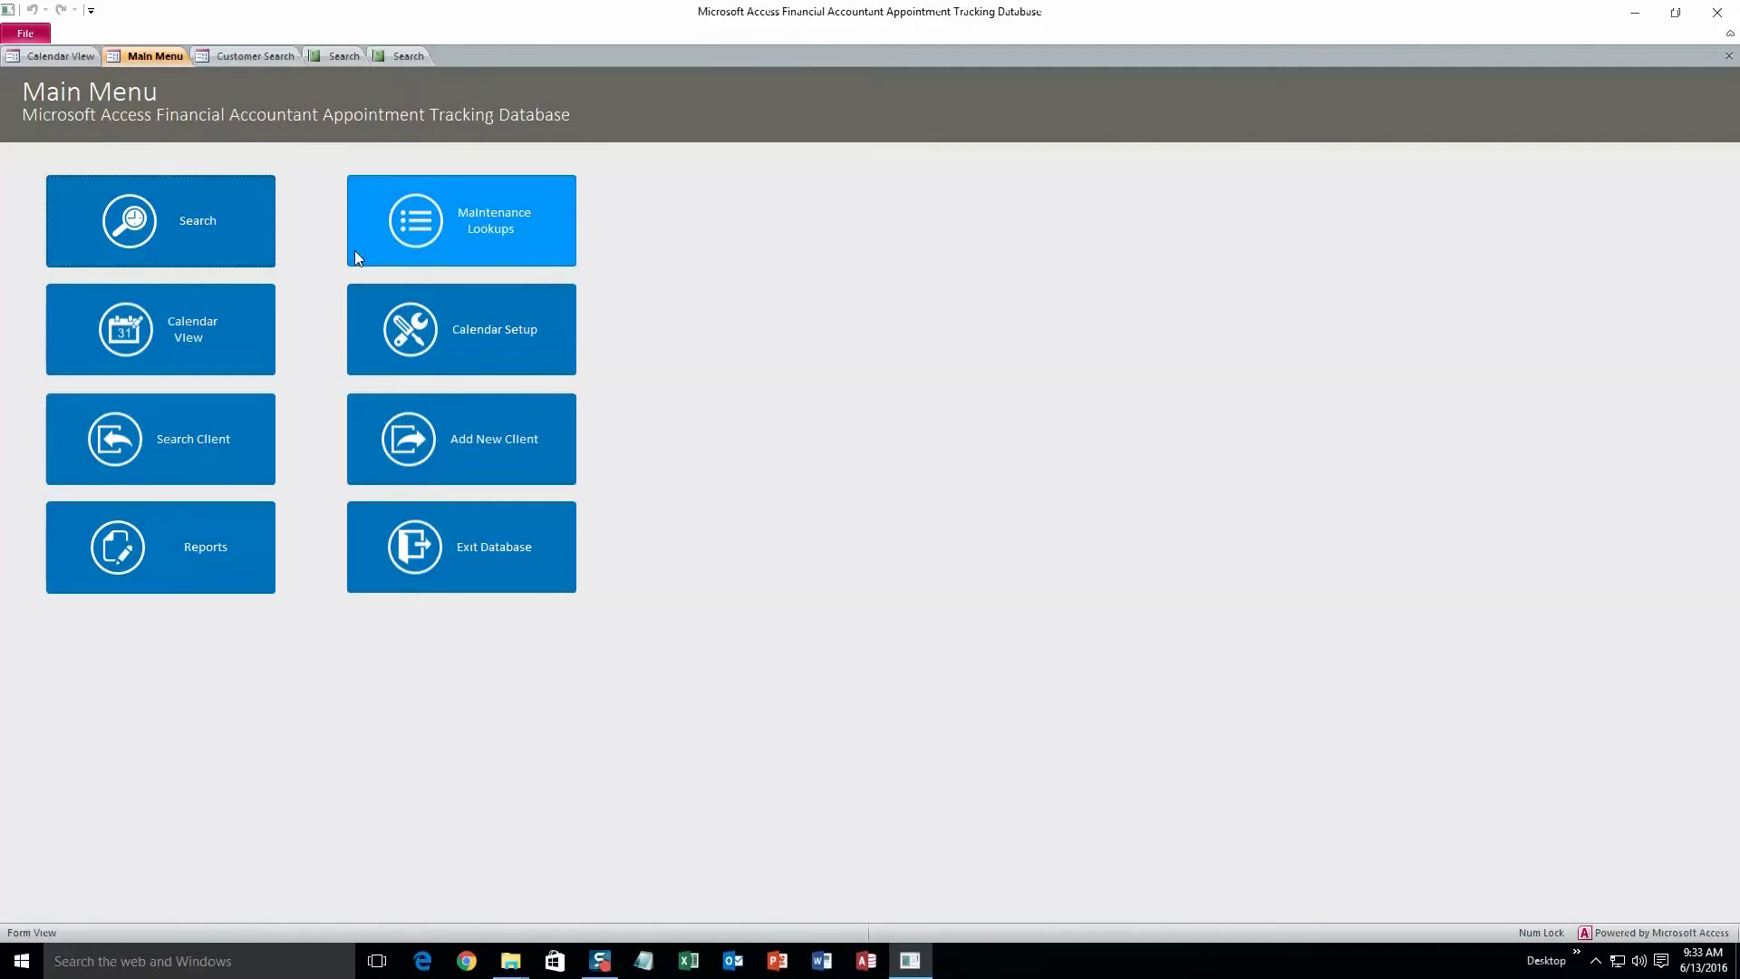
click(442, 236)
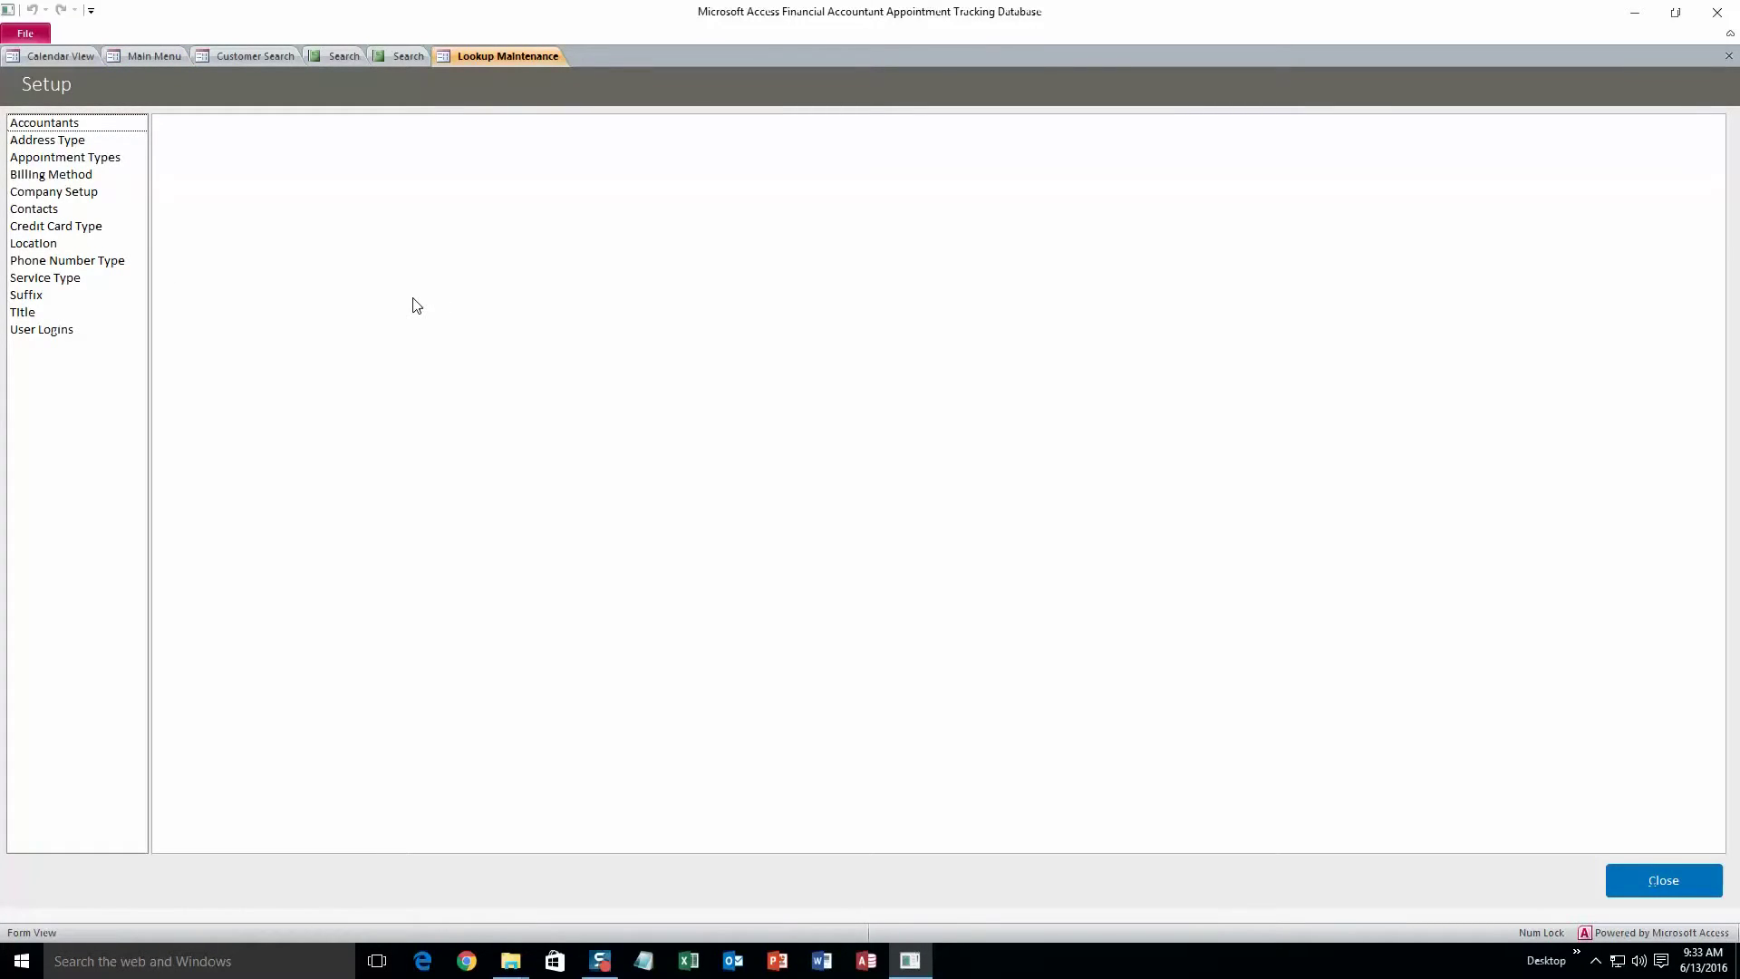
click(77, 125)
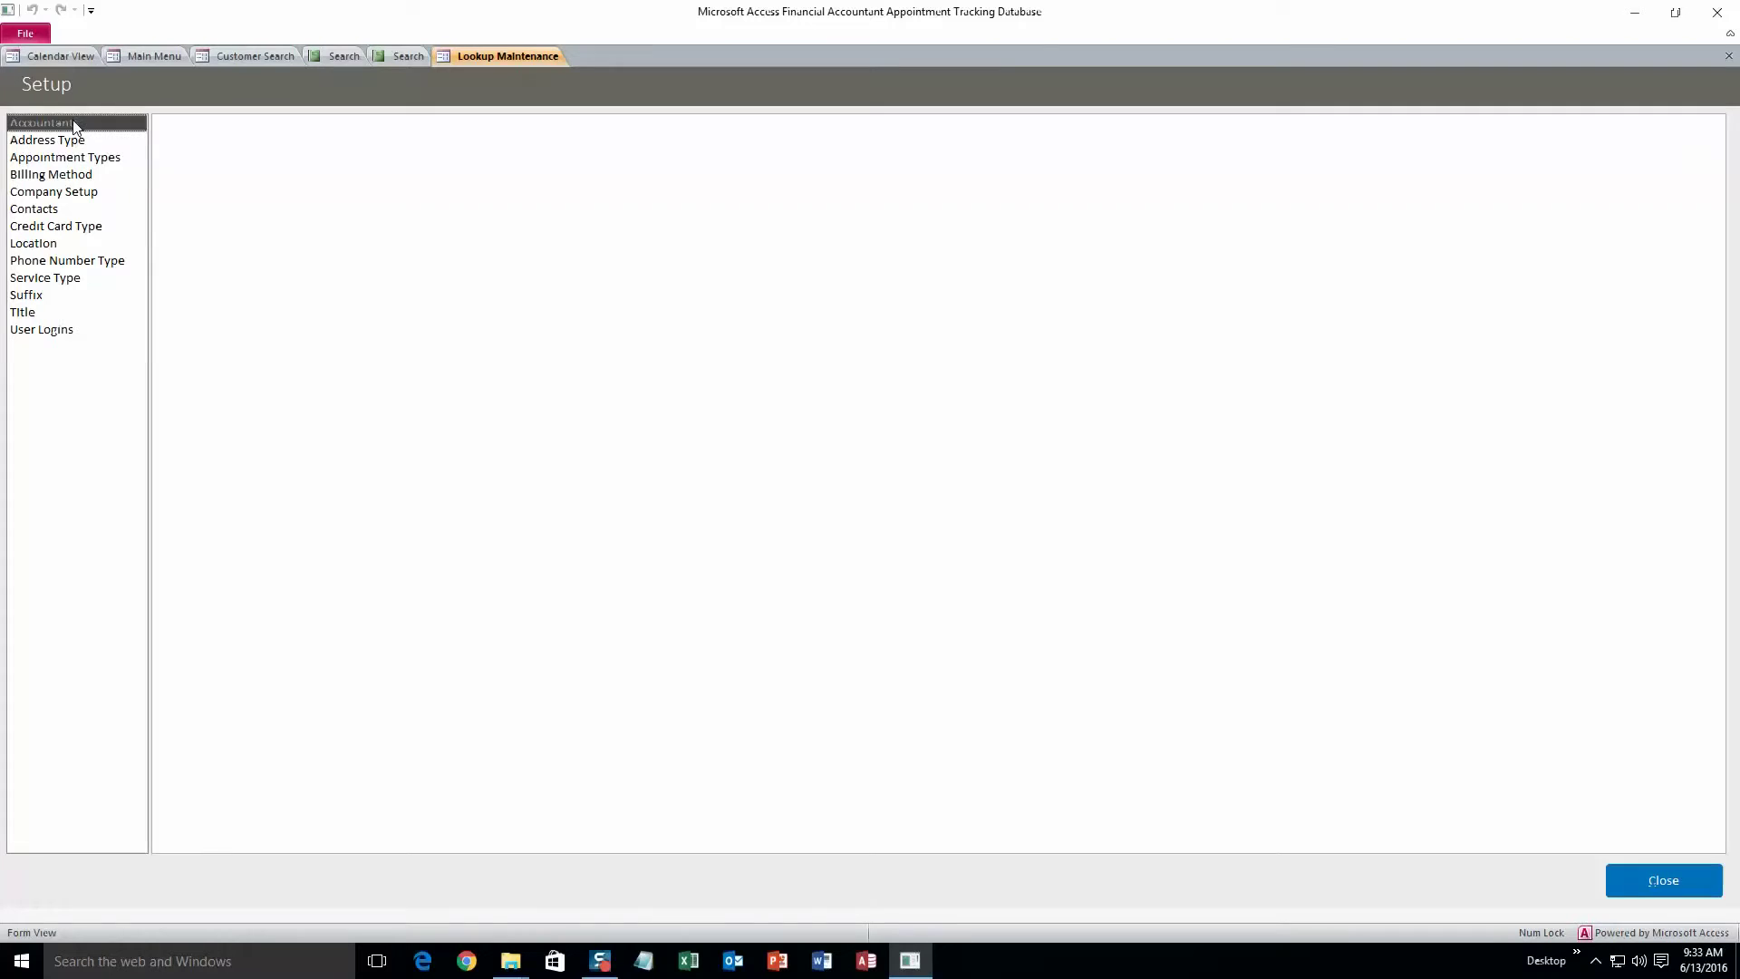
click(78, 242)
click(64, 279)
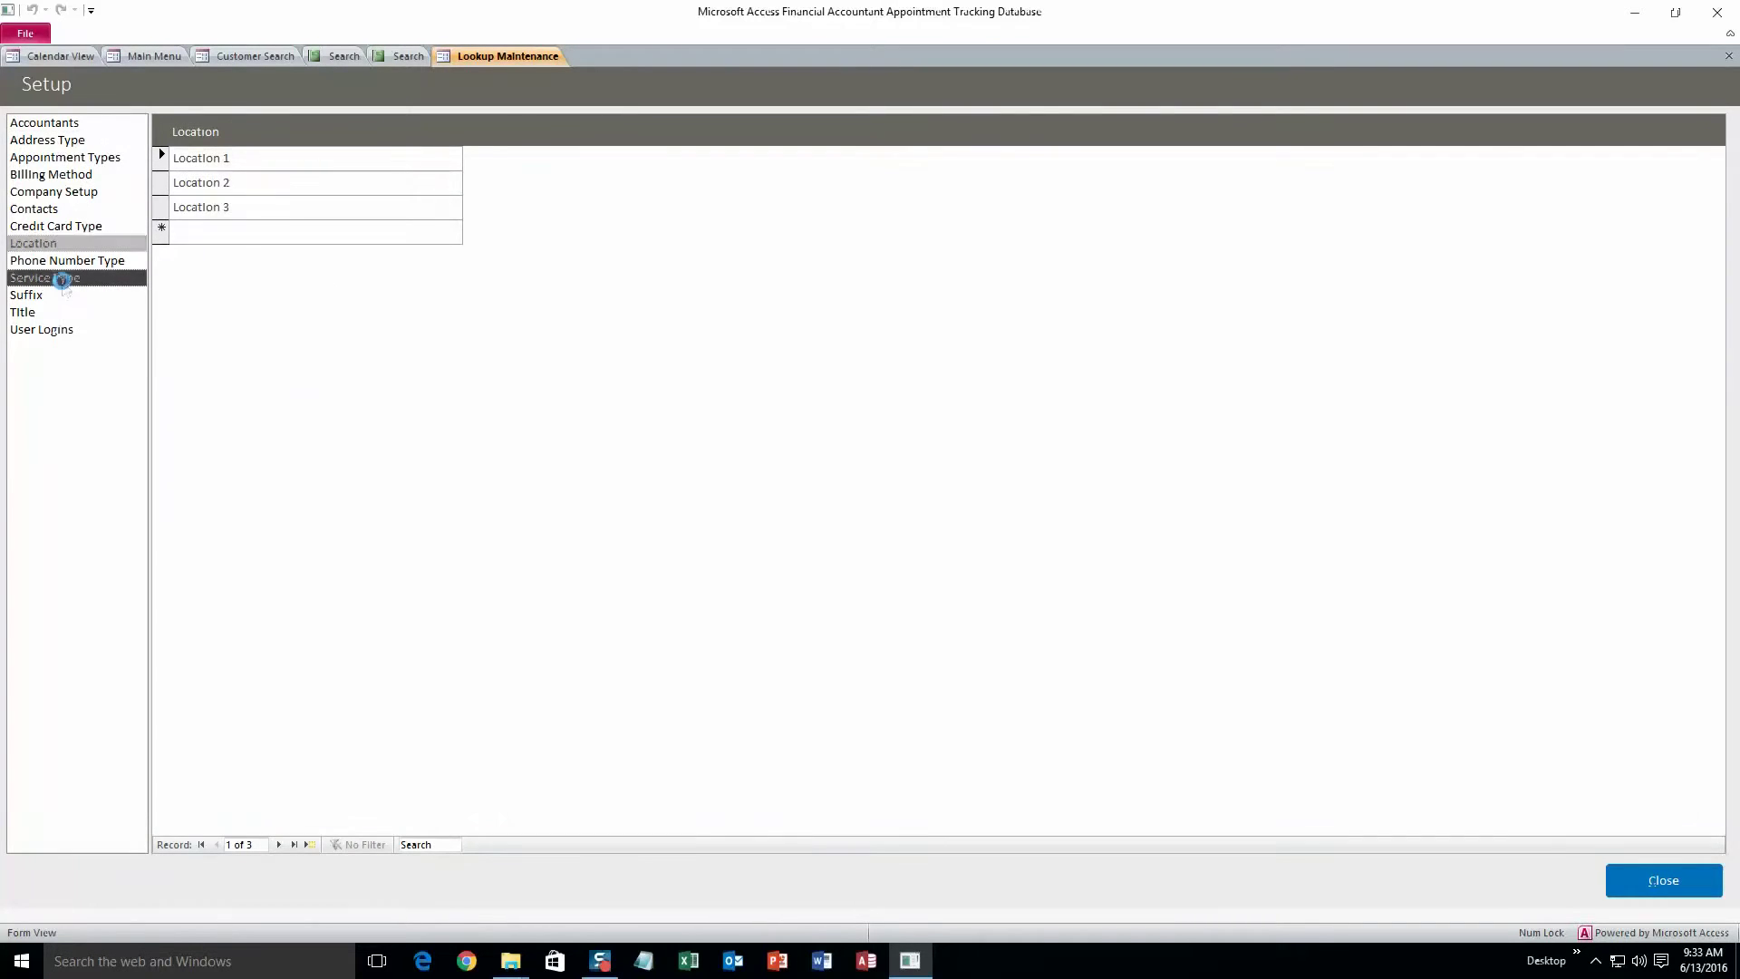
click(74, 244)
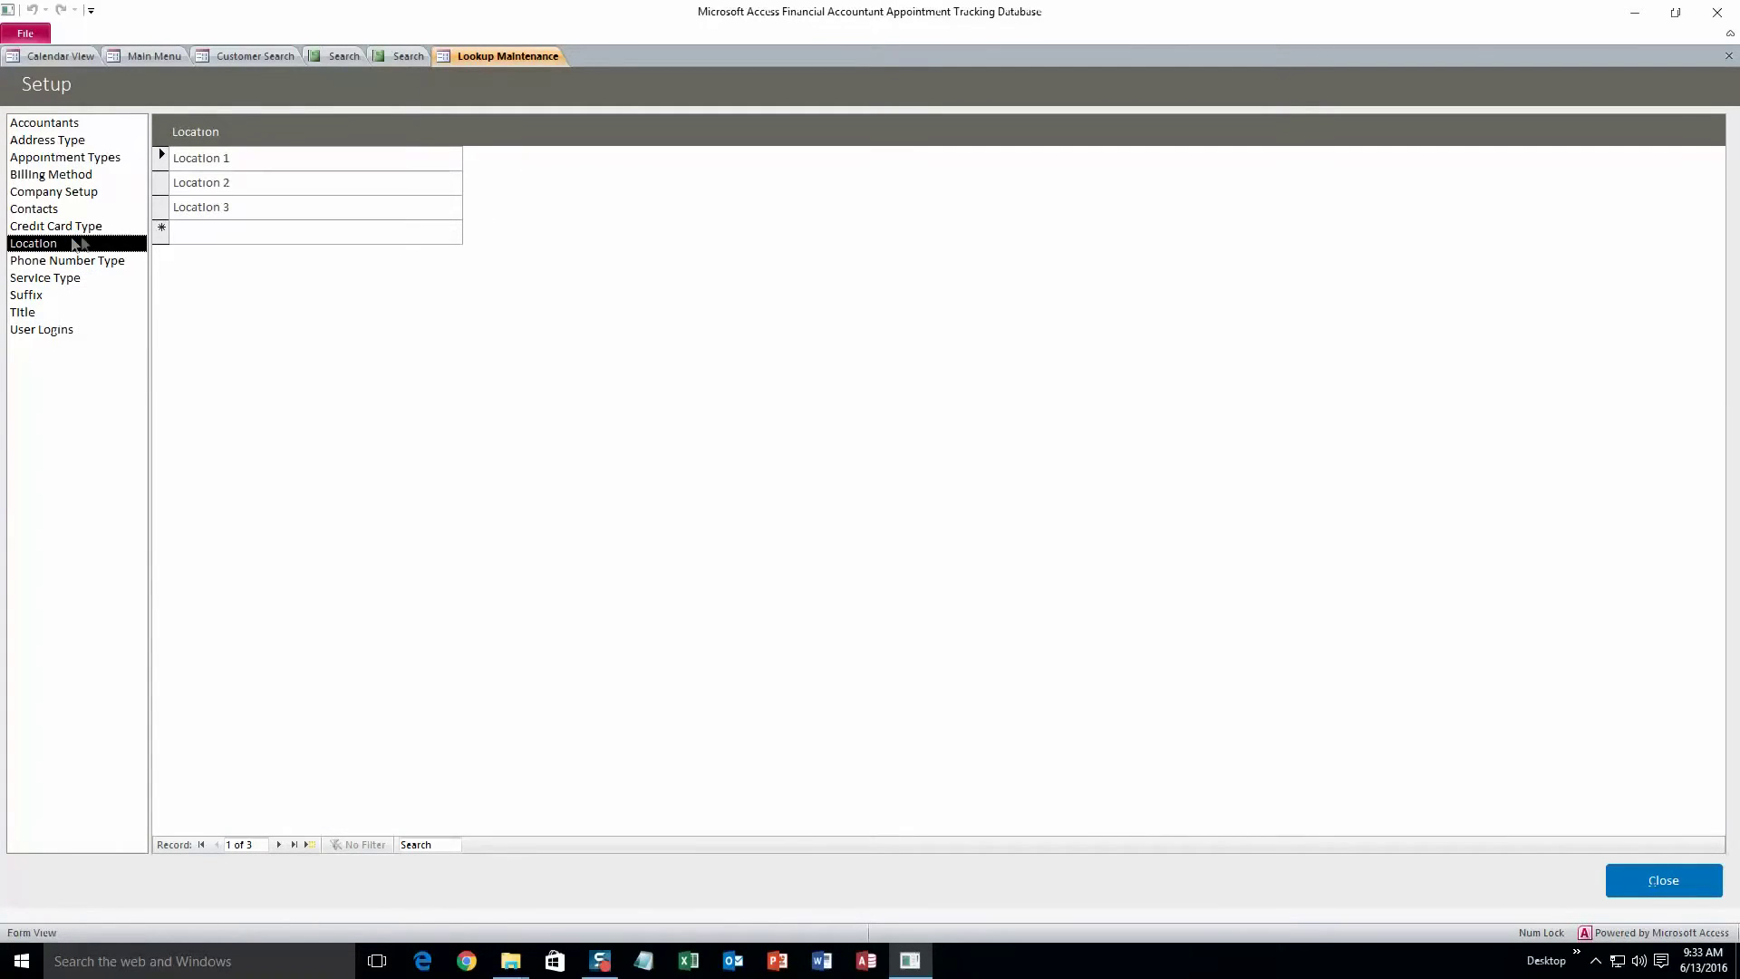
Rename Location 3 to Ames, add The Park as a new location, and close.
click(254, 208)
key(BackSpace)
key(BackSpace)
key(BackSpace)
key(BackSpace)
key(BackSpace)
key(BackSpace)
key(BackSpace)
key(BackSpace)
key(BackSpace)
text(Am)
text(The Pa)
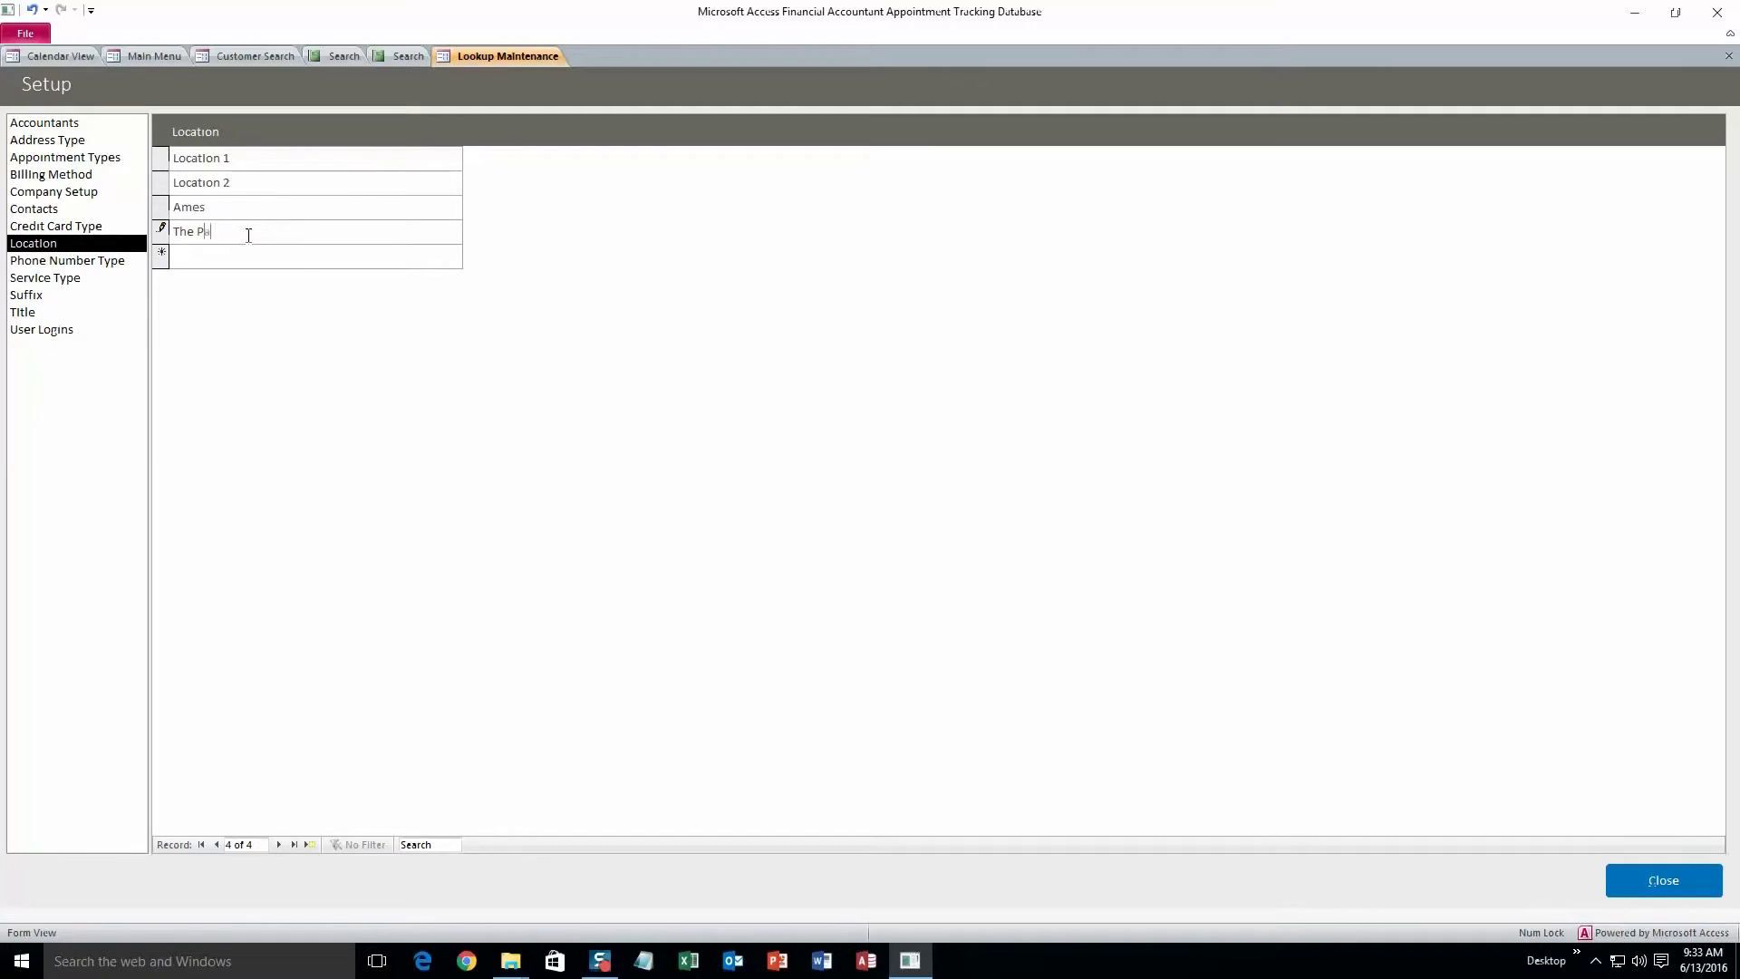
text(rk)
click(179, 257)
click(226, 234)
click(271, 258)
click(1651, 893)
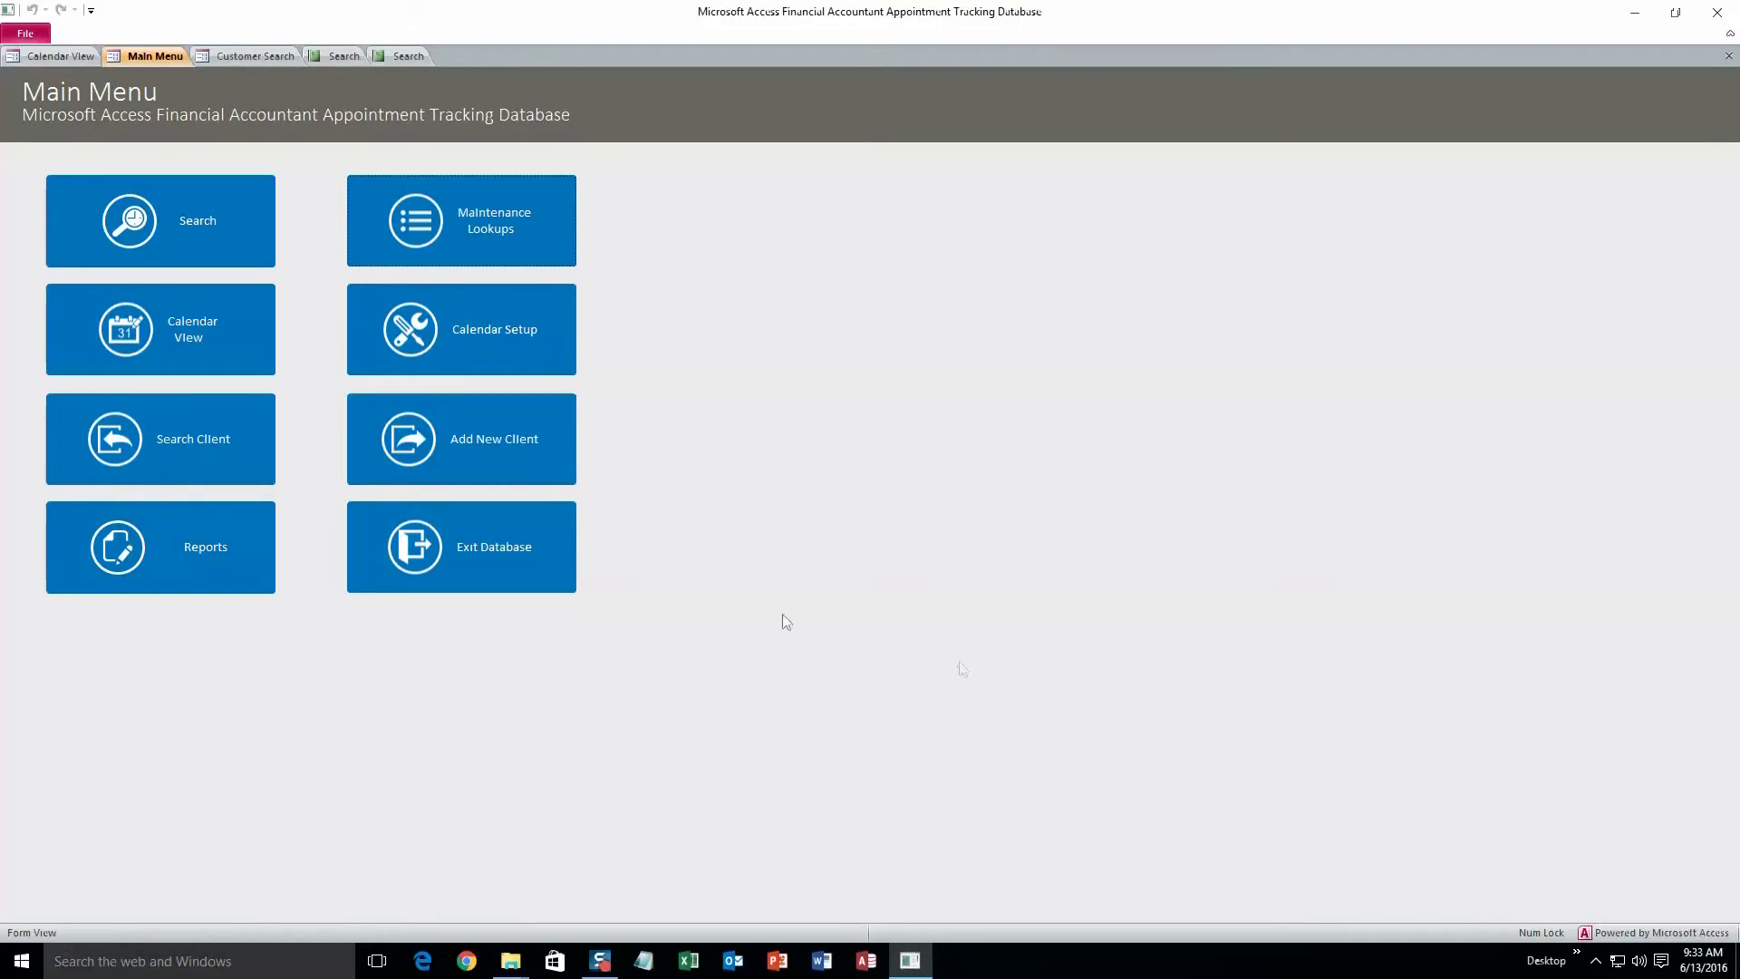
click(238, 363)
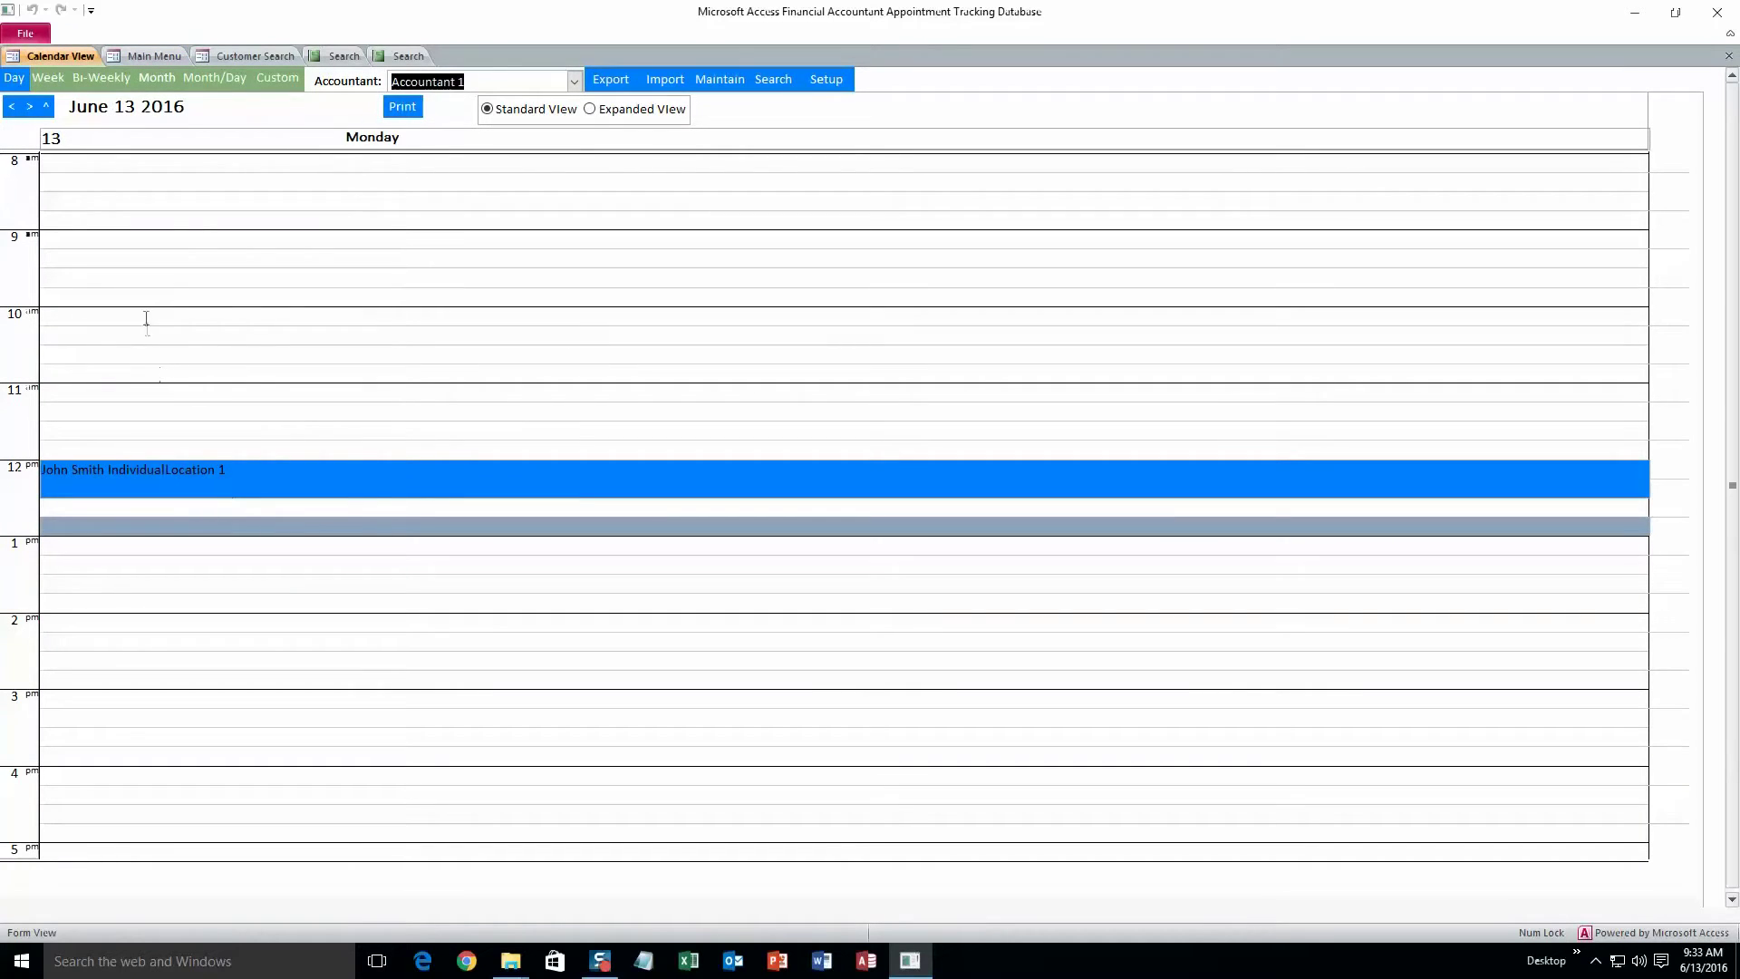
double_click(151, 314)
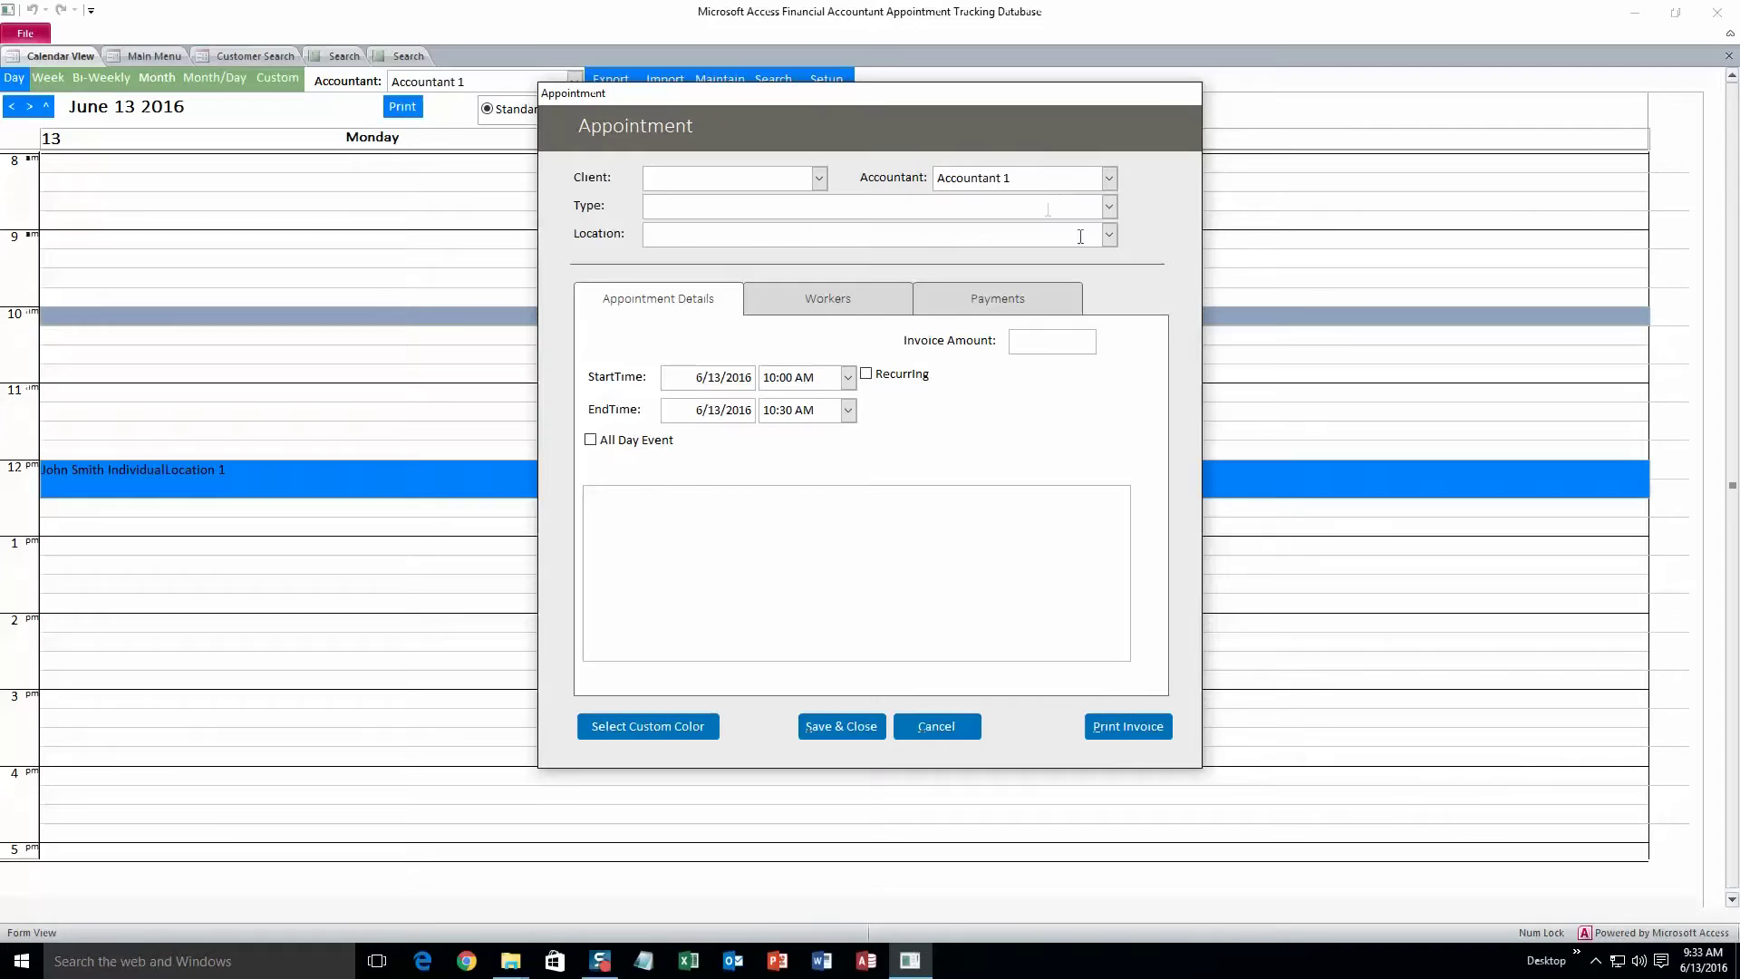
click(1110, 235)
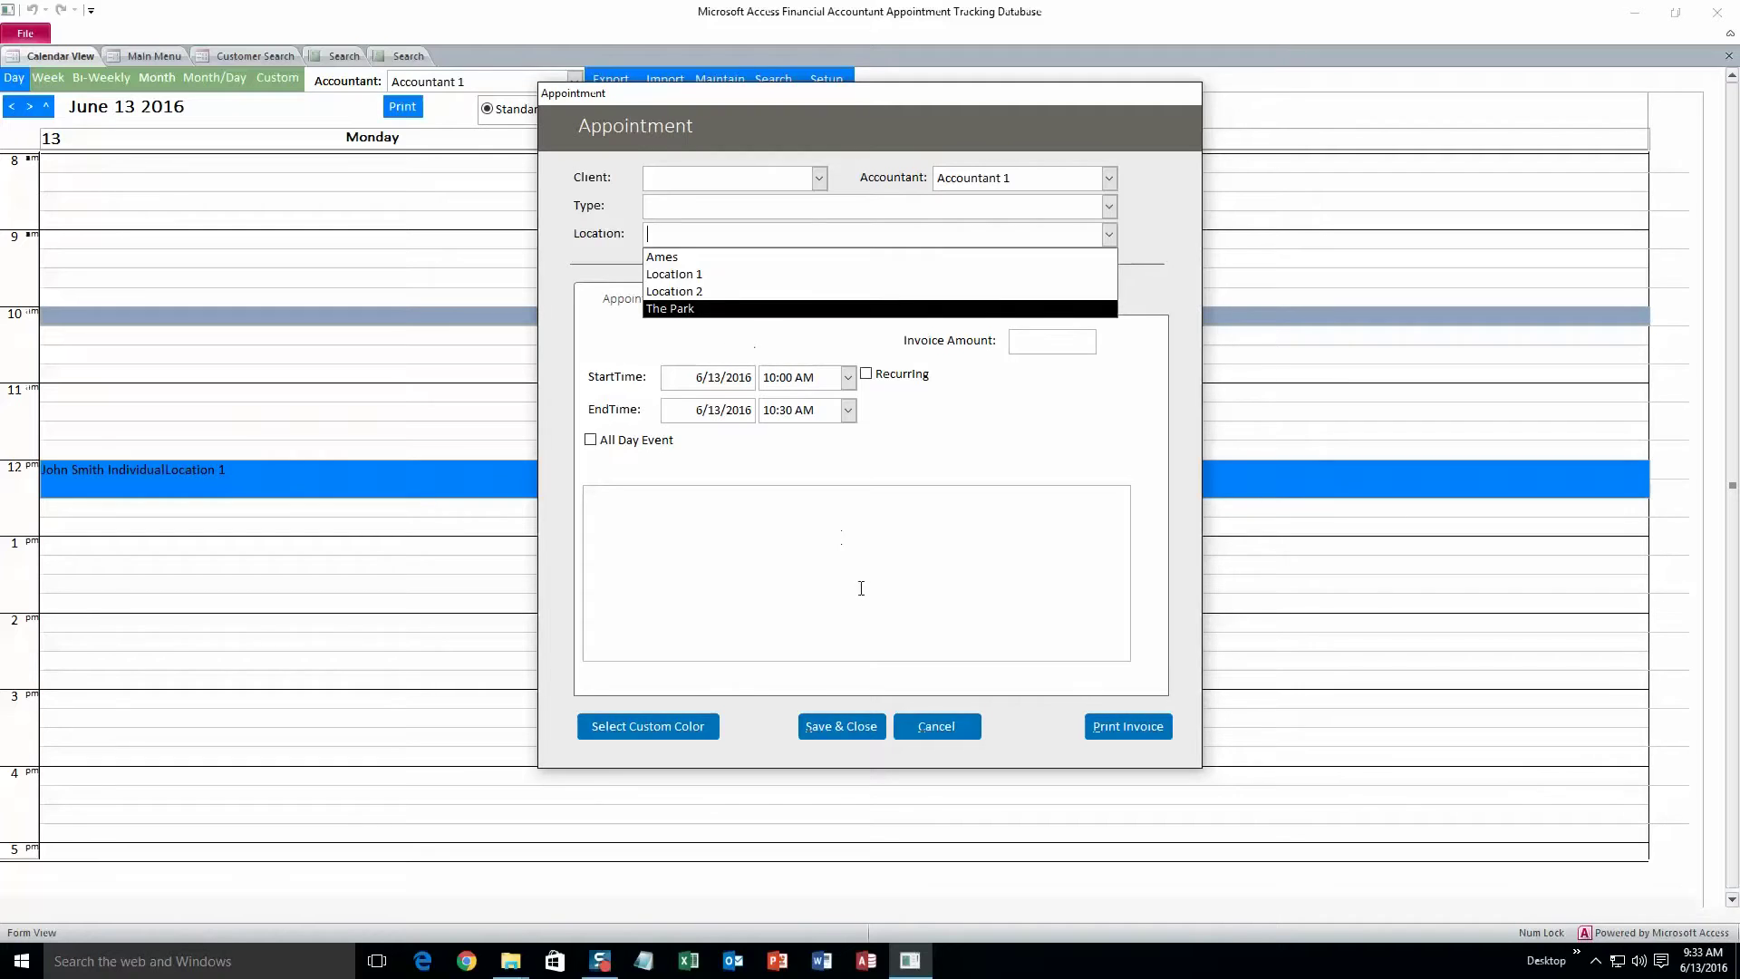
click(936, 726)
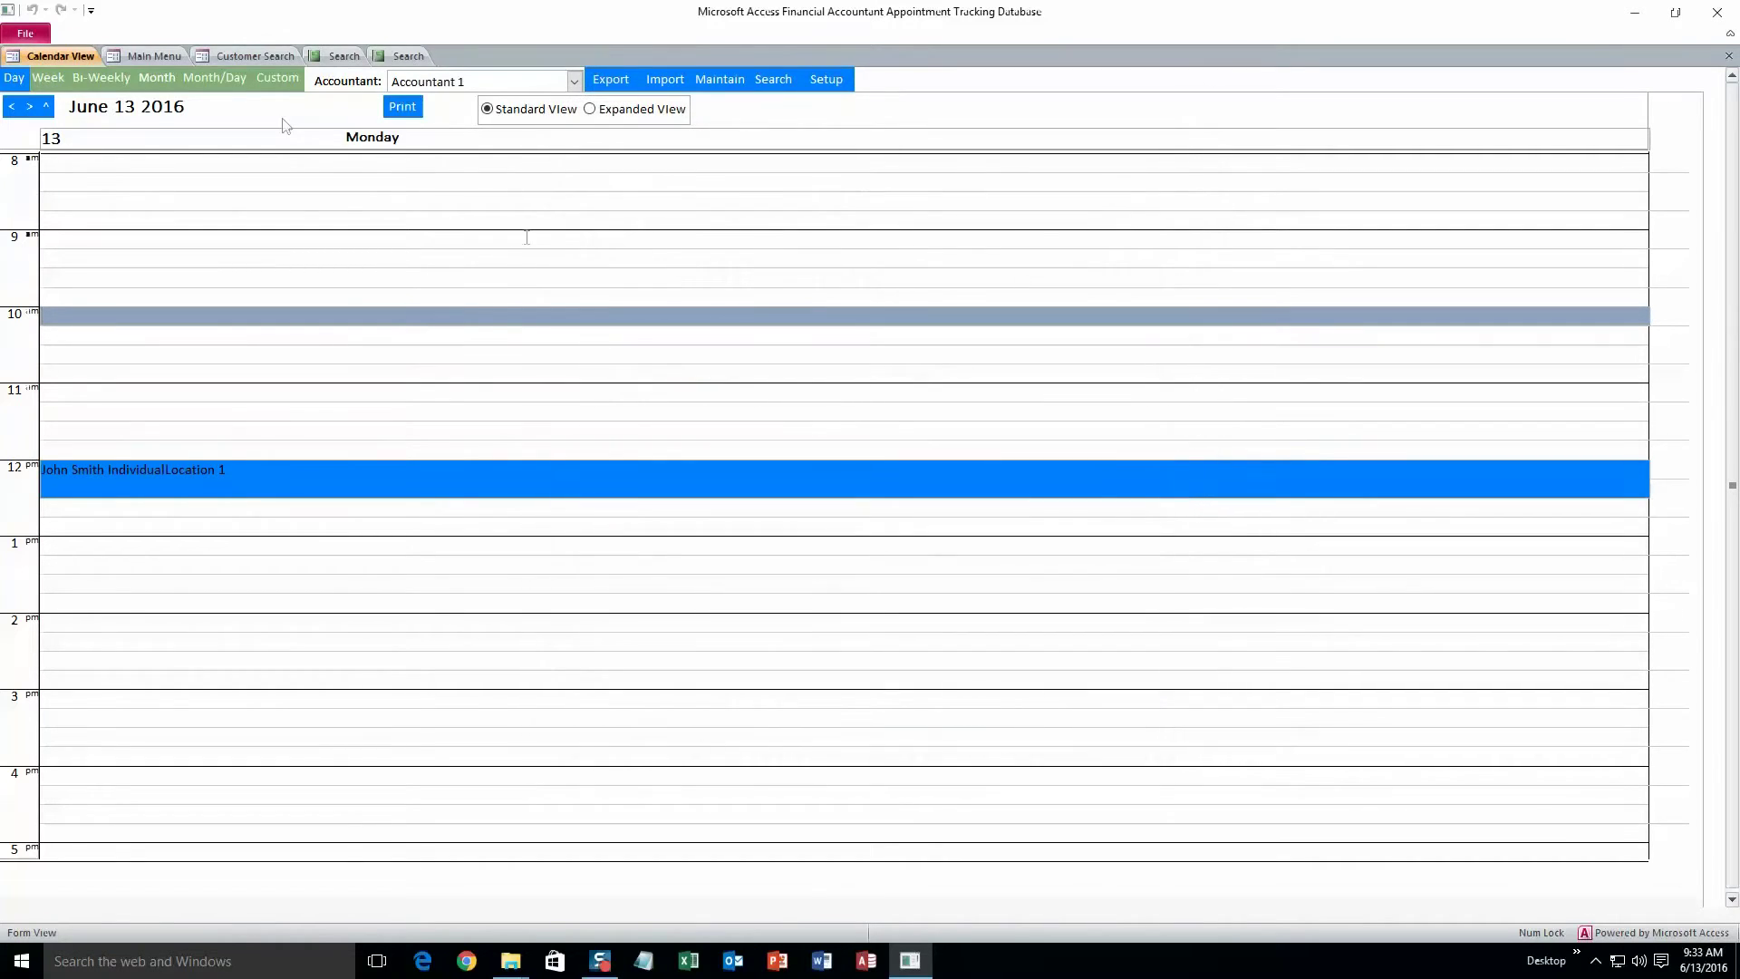
click(154, 55)
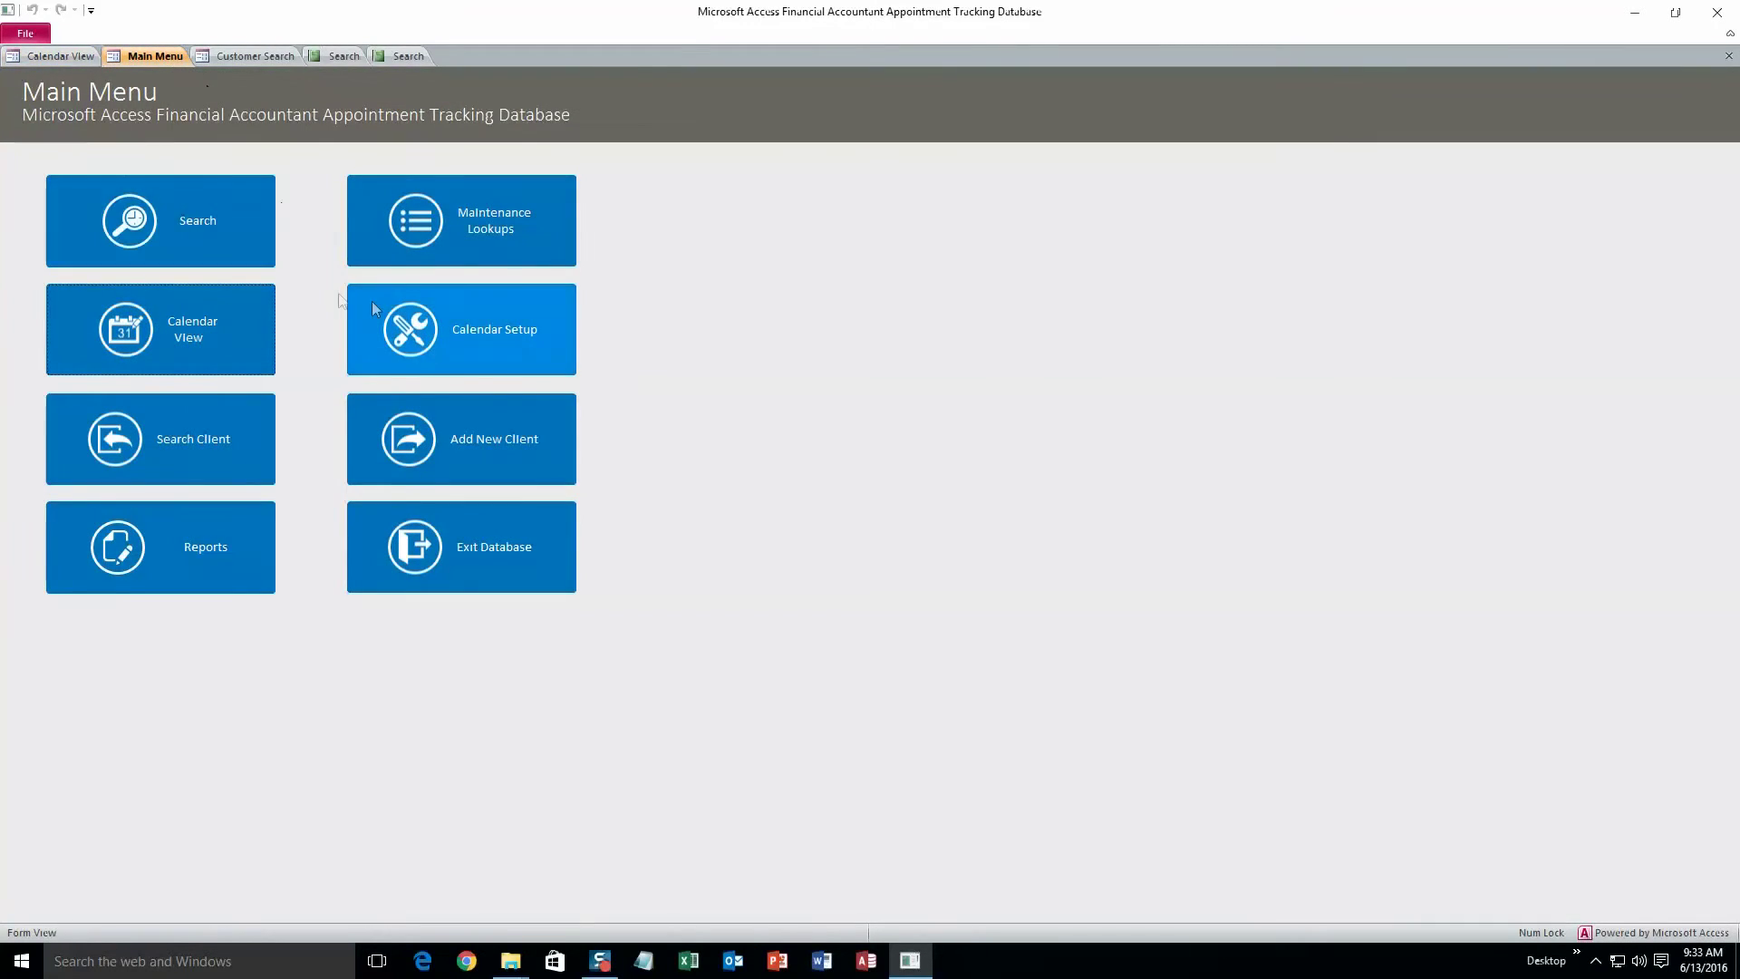
click(396, 339)
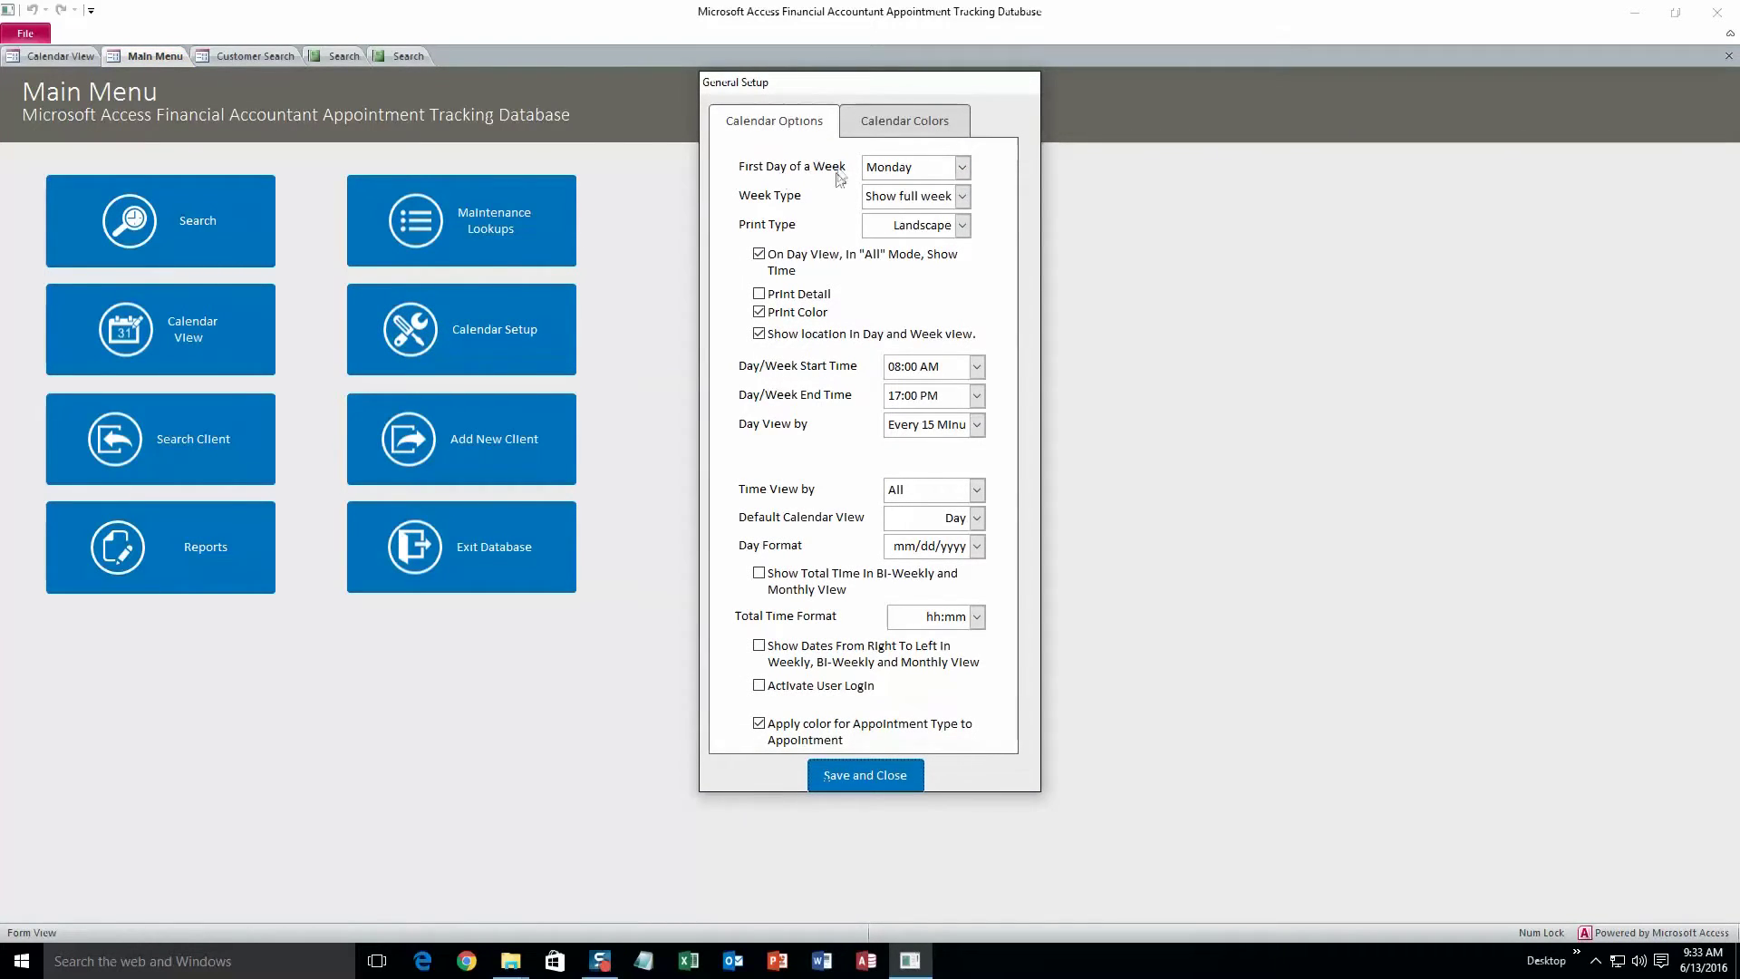
click(961, 167)
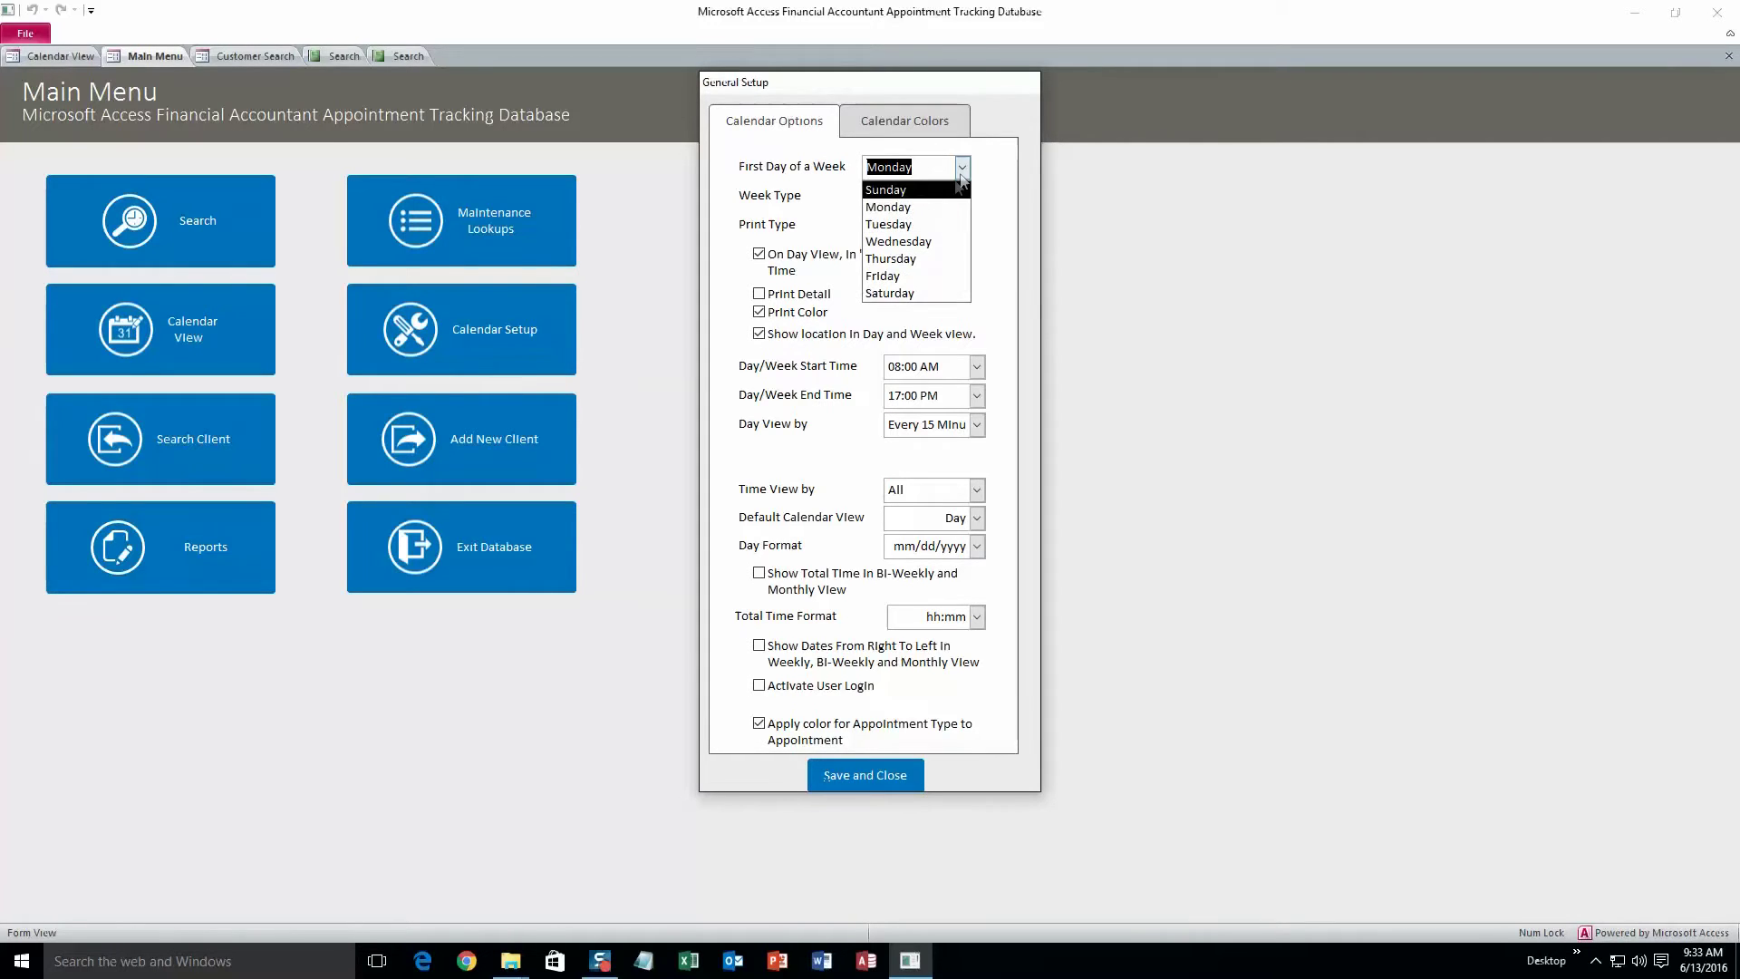
click(895, 206)
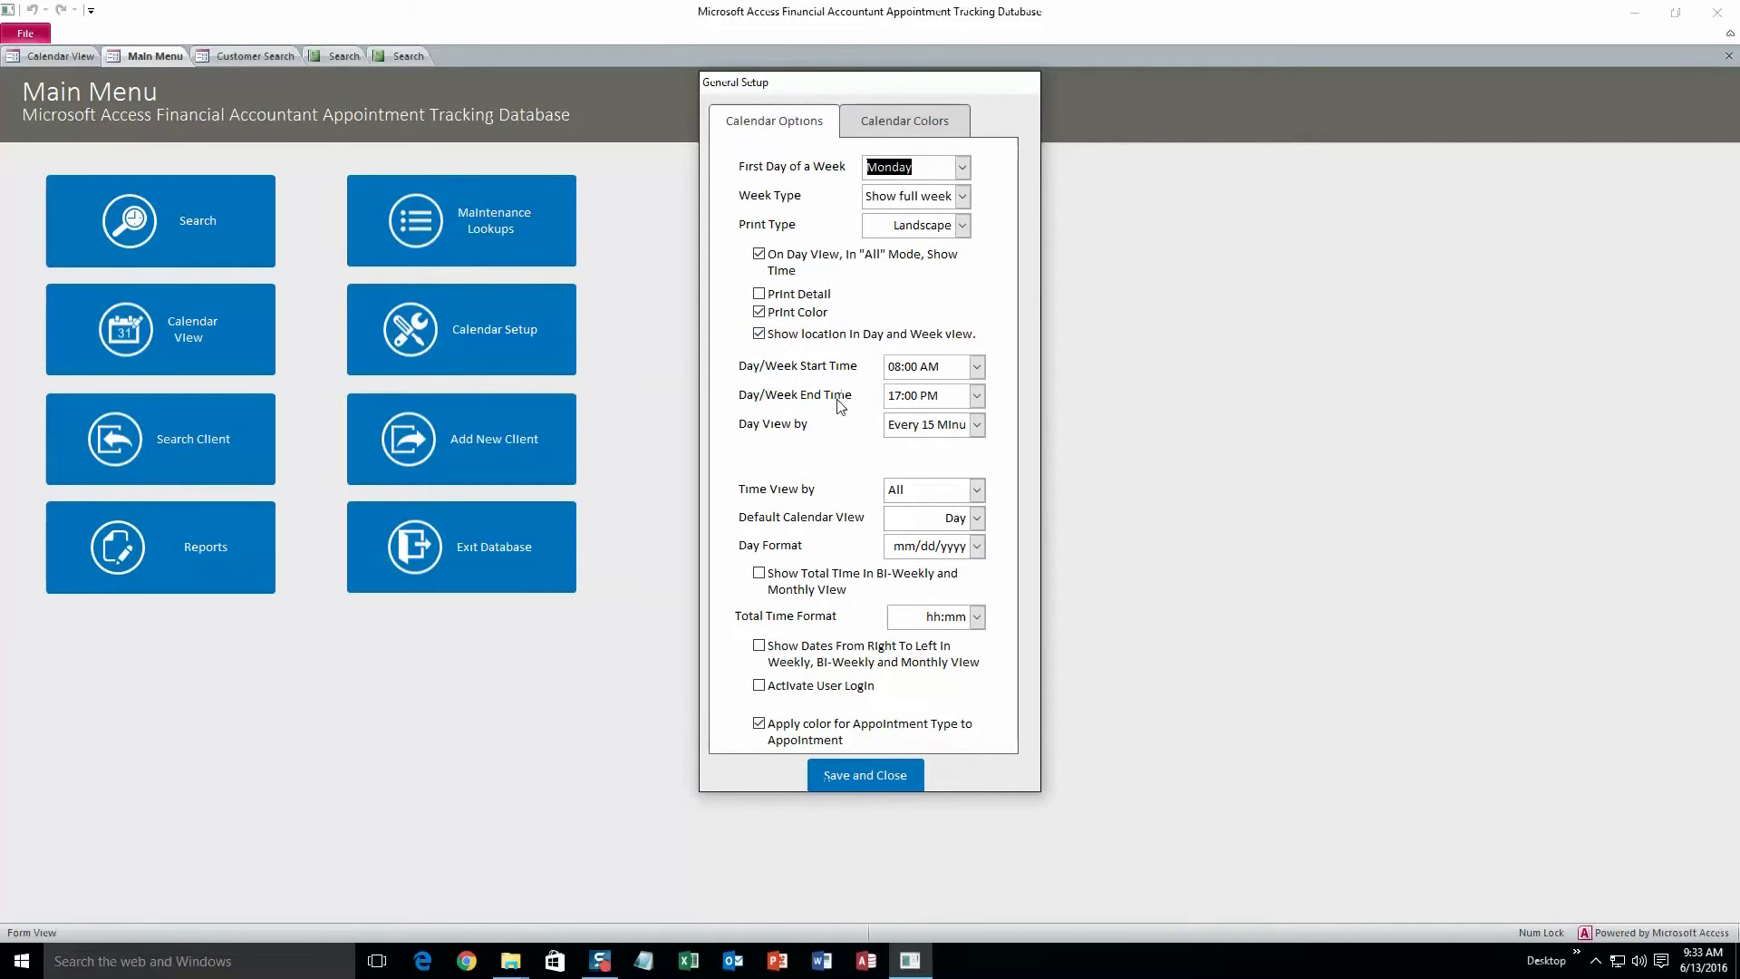
click(977, 367)
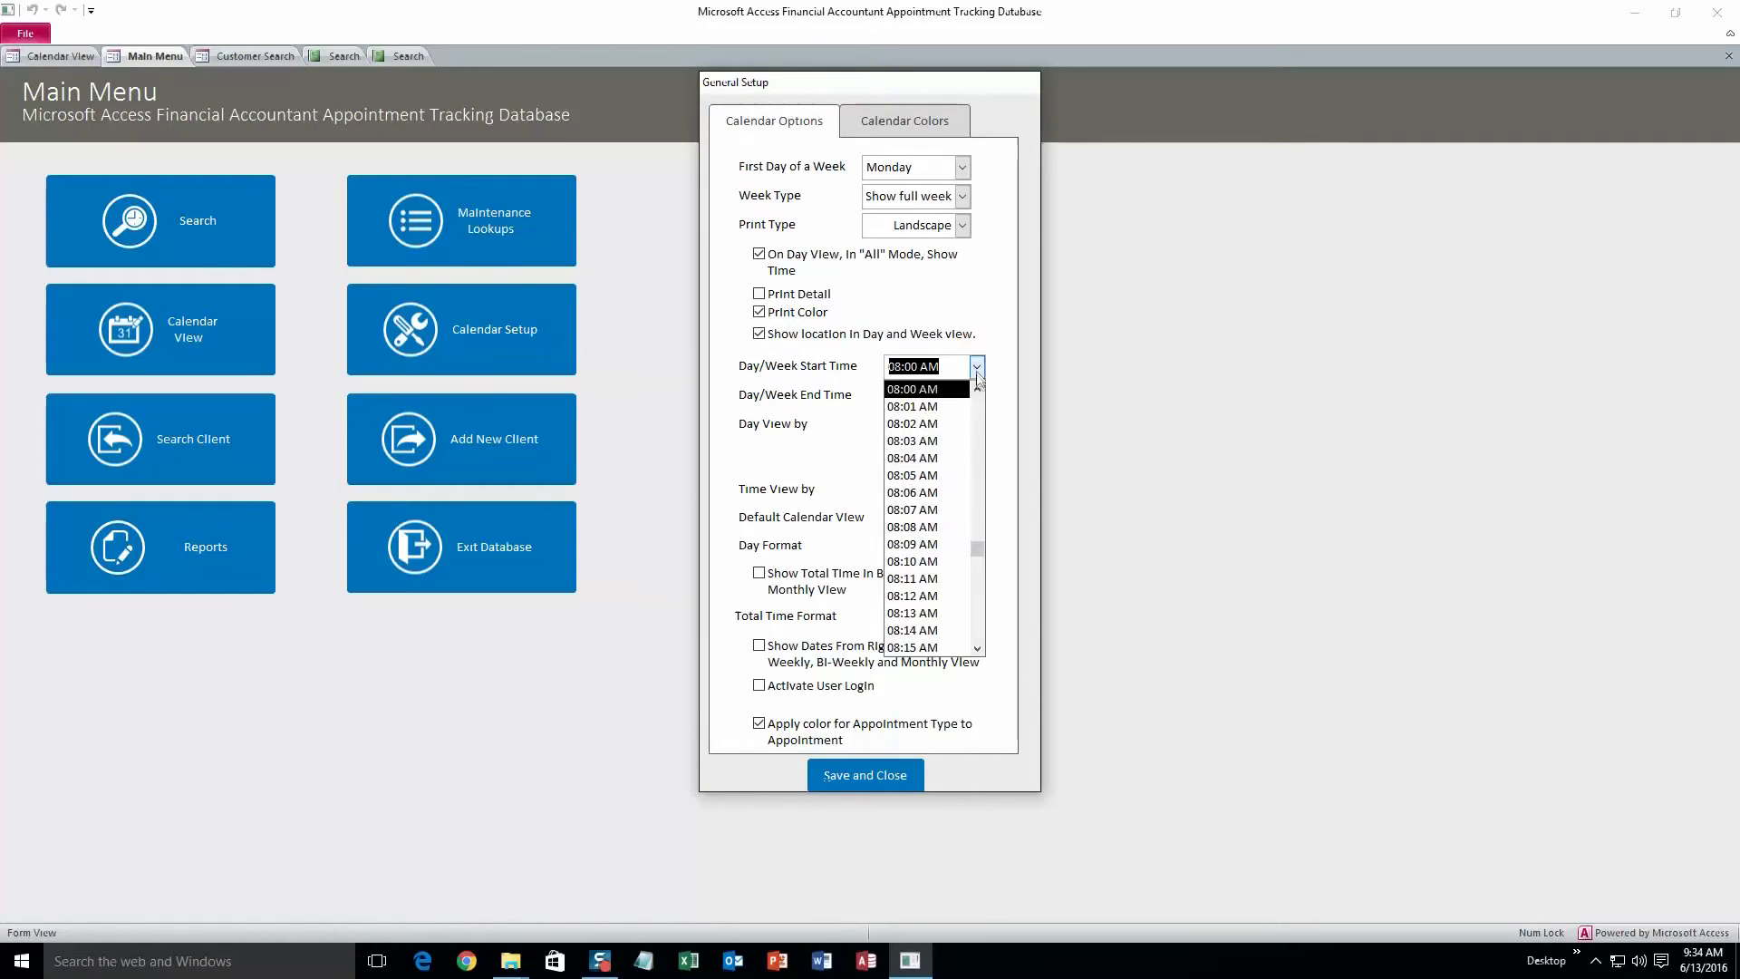
click(978, 367)
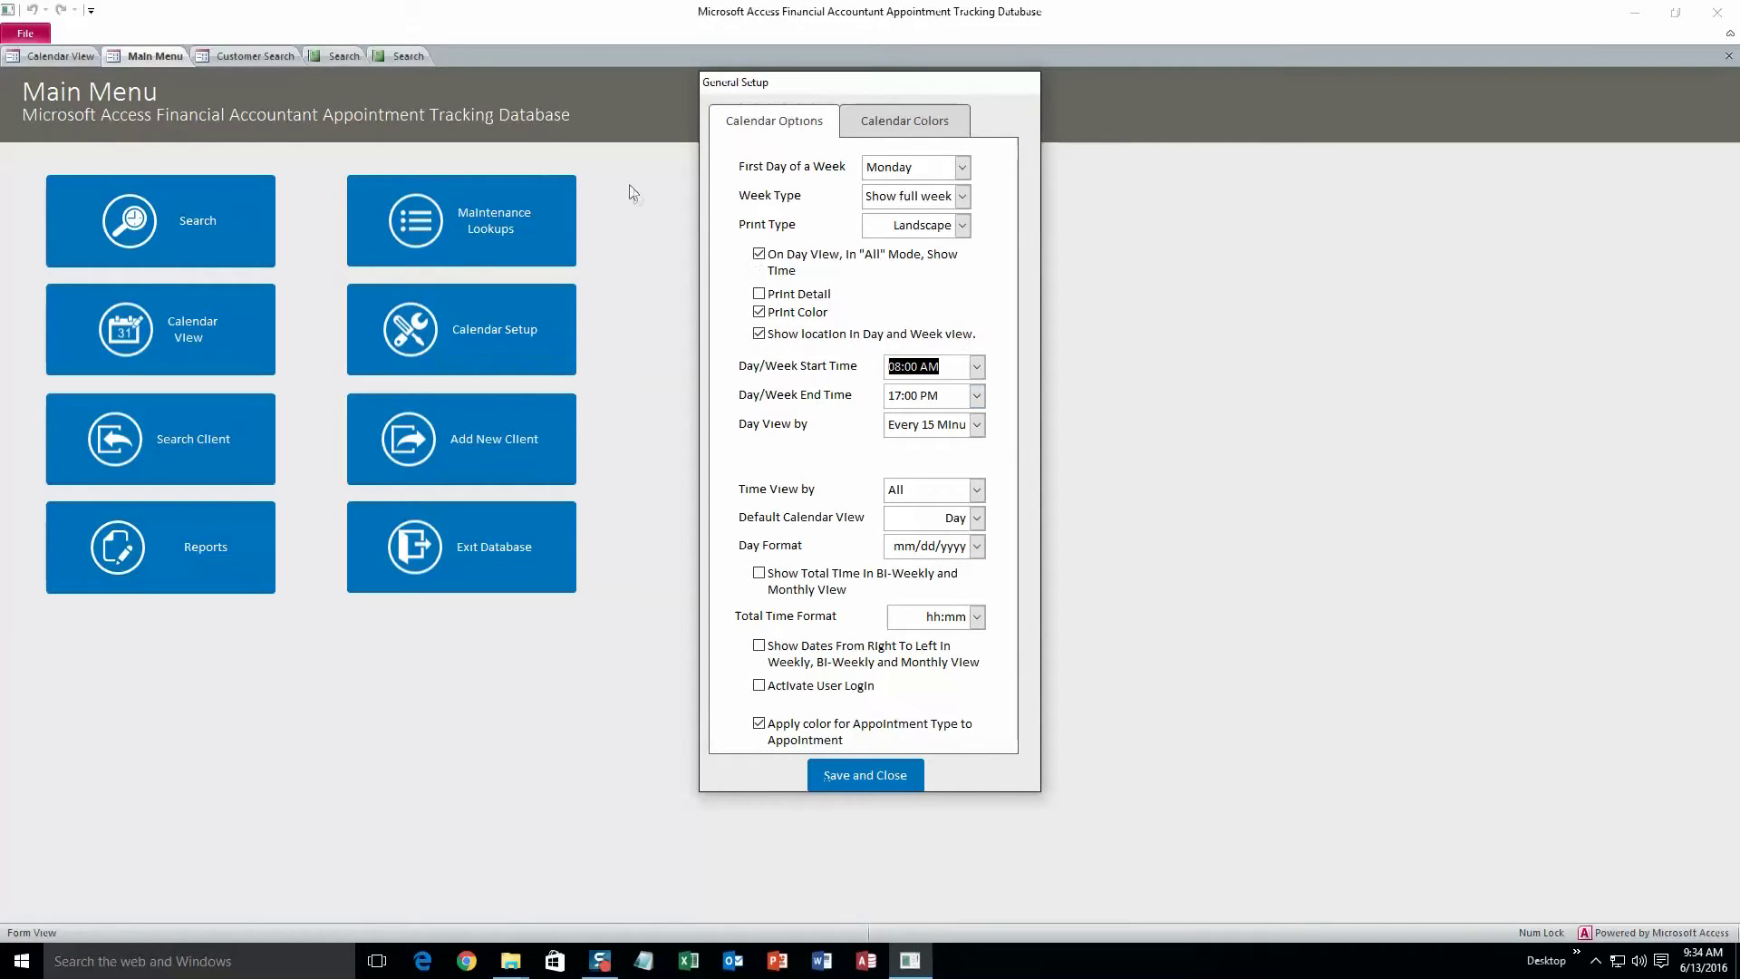
click(902, 134)
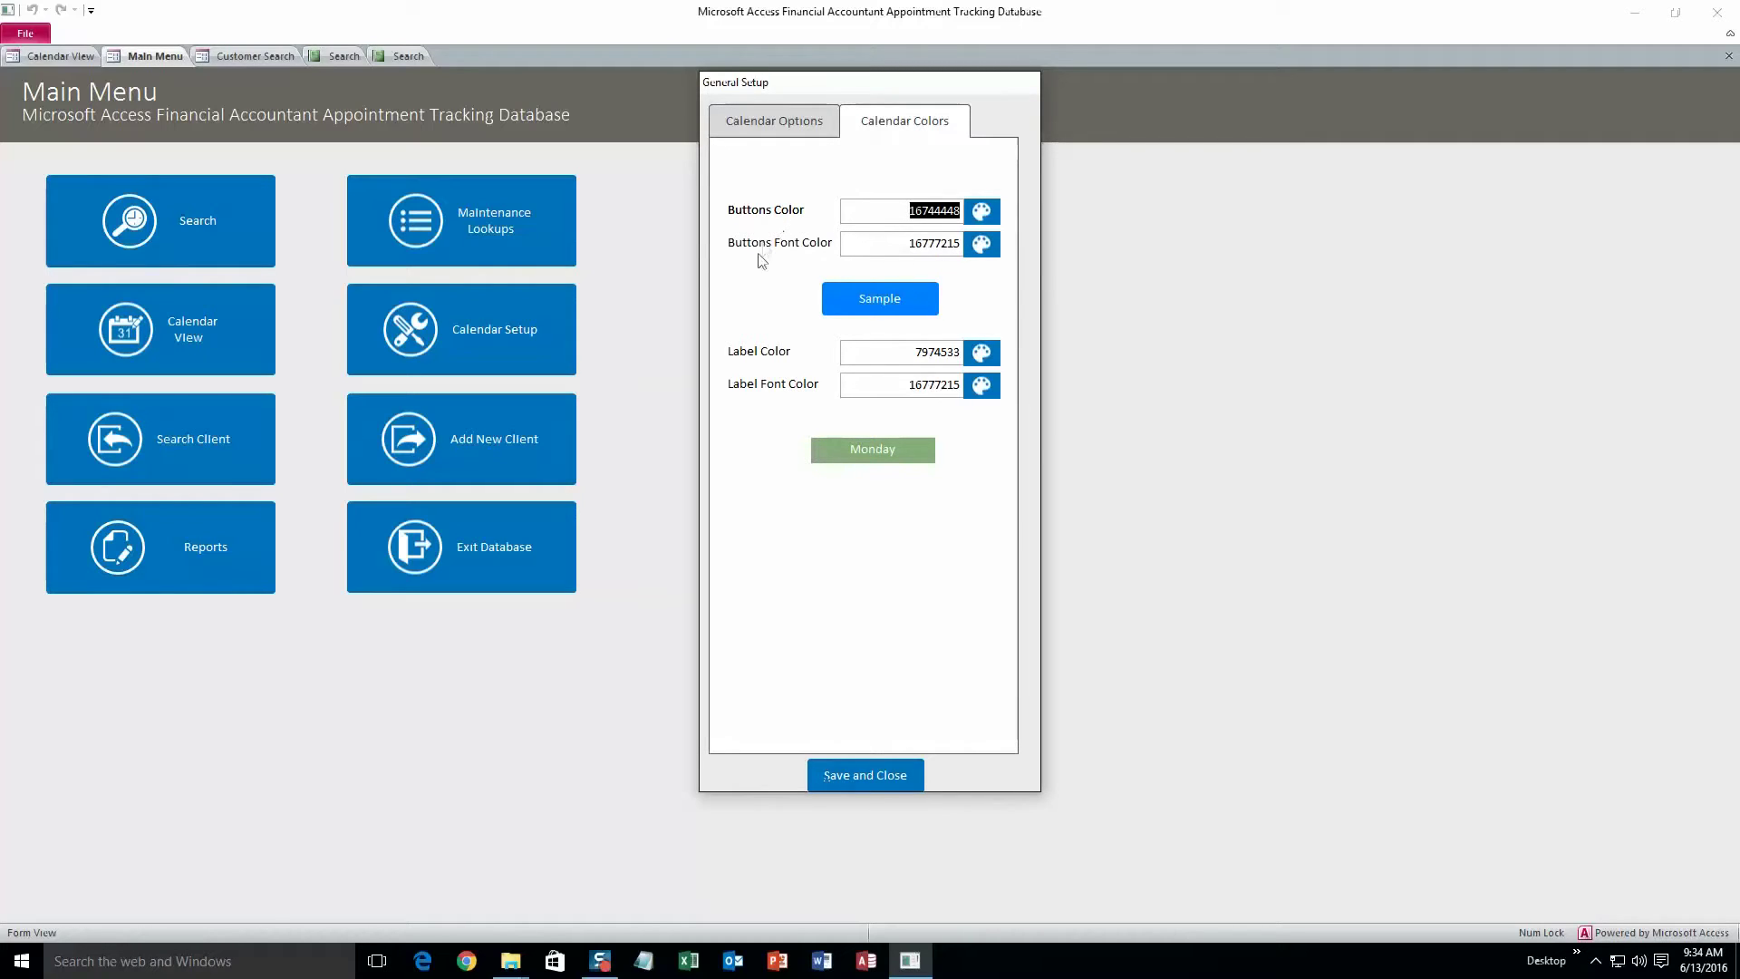
click(872, 775)
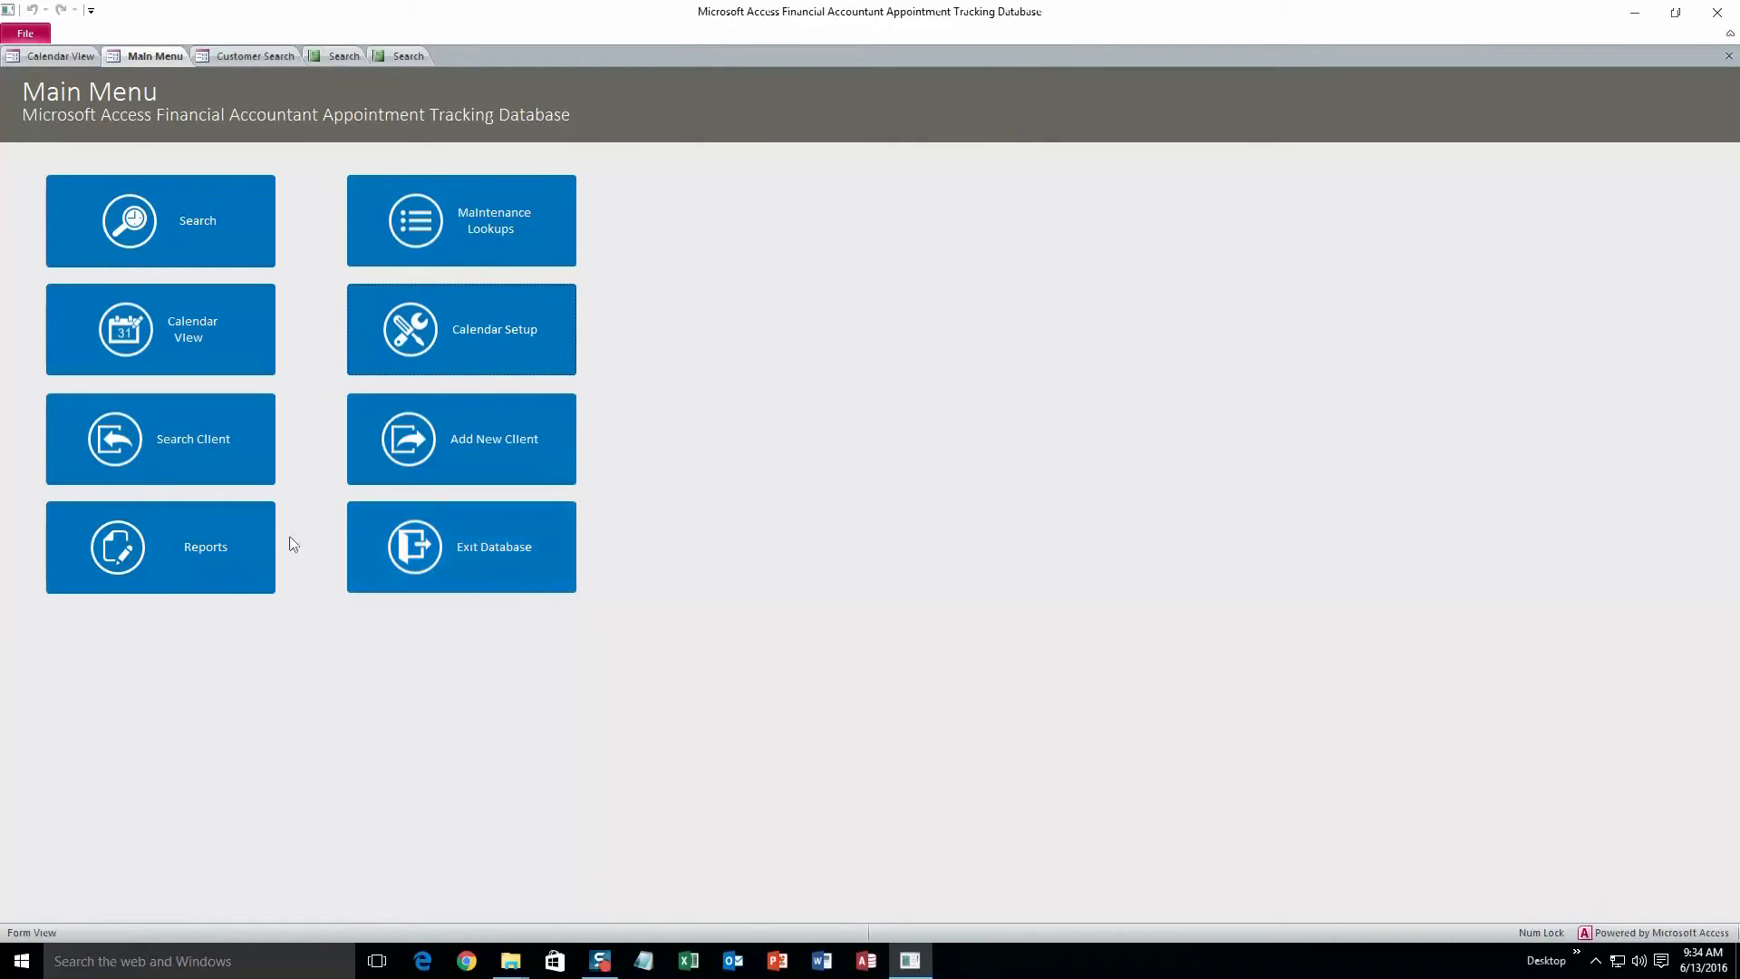
Set the report date range from 06/06/2016 to 6/20/2016.
click(204, 555)
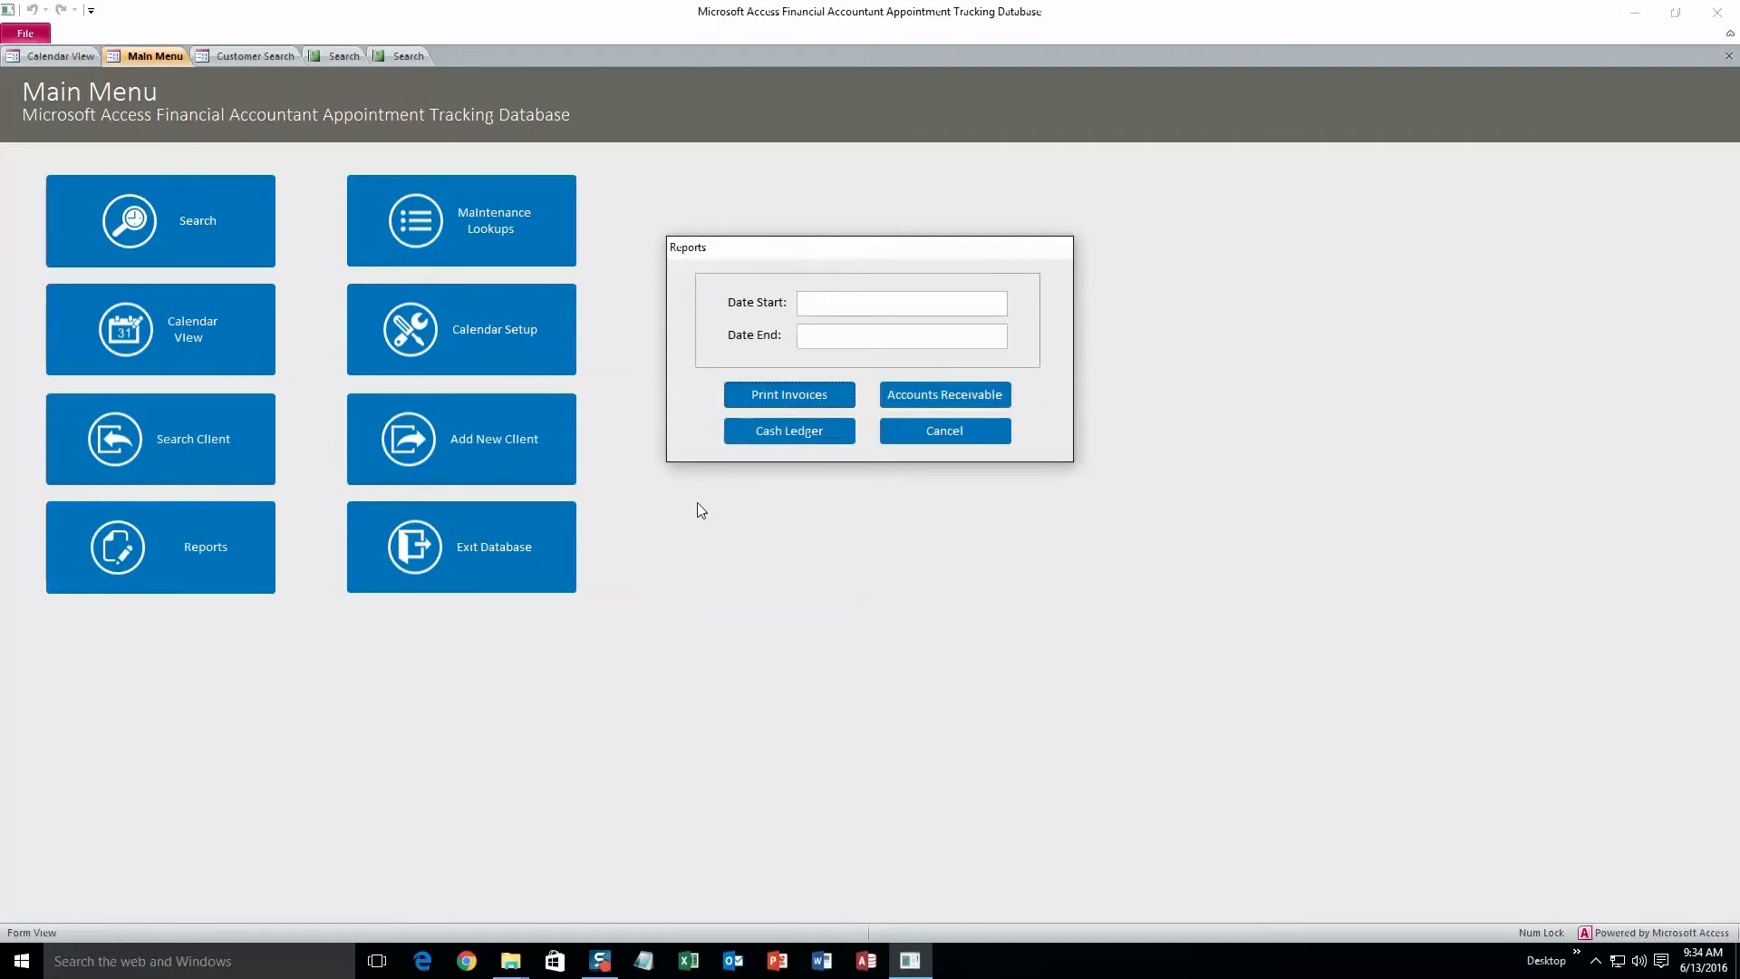
click(984, 302)
click(1019, 301)
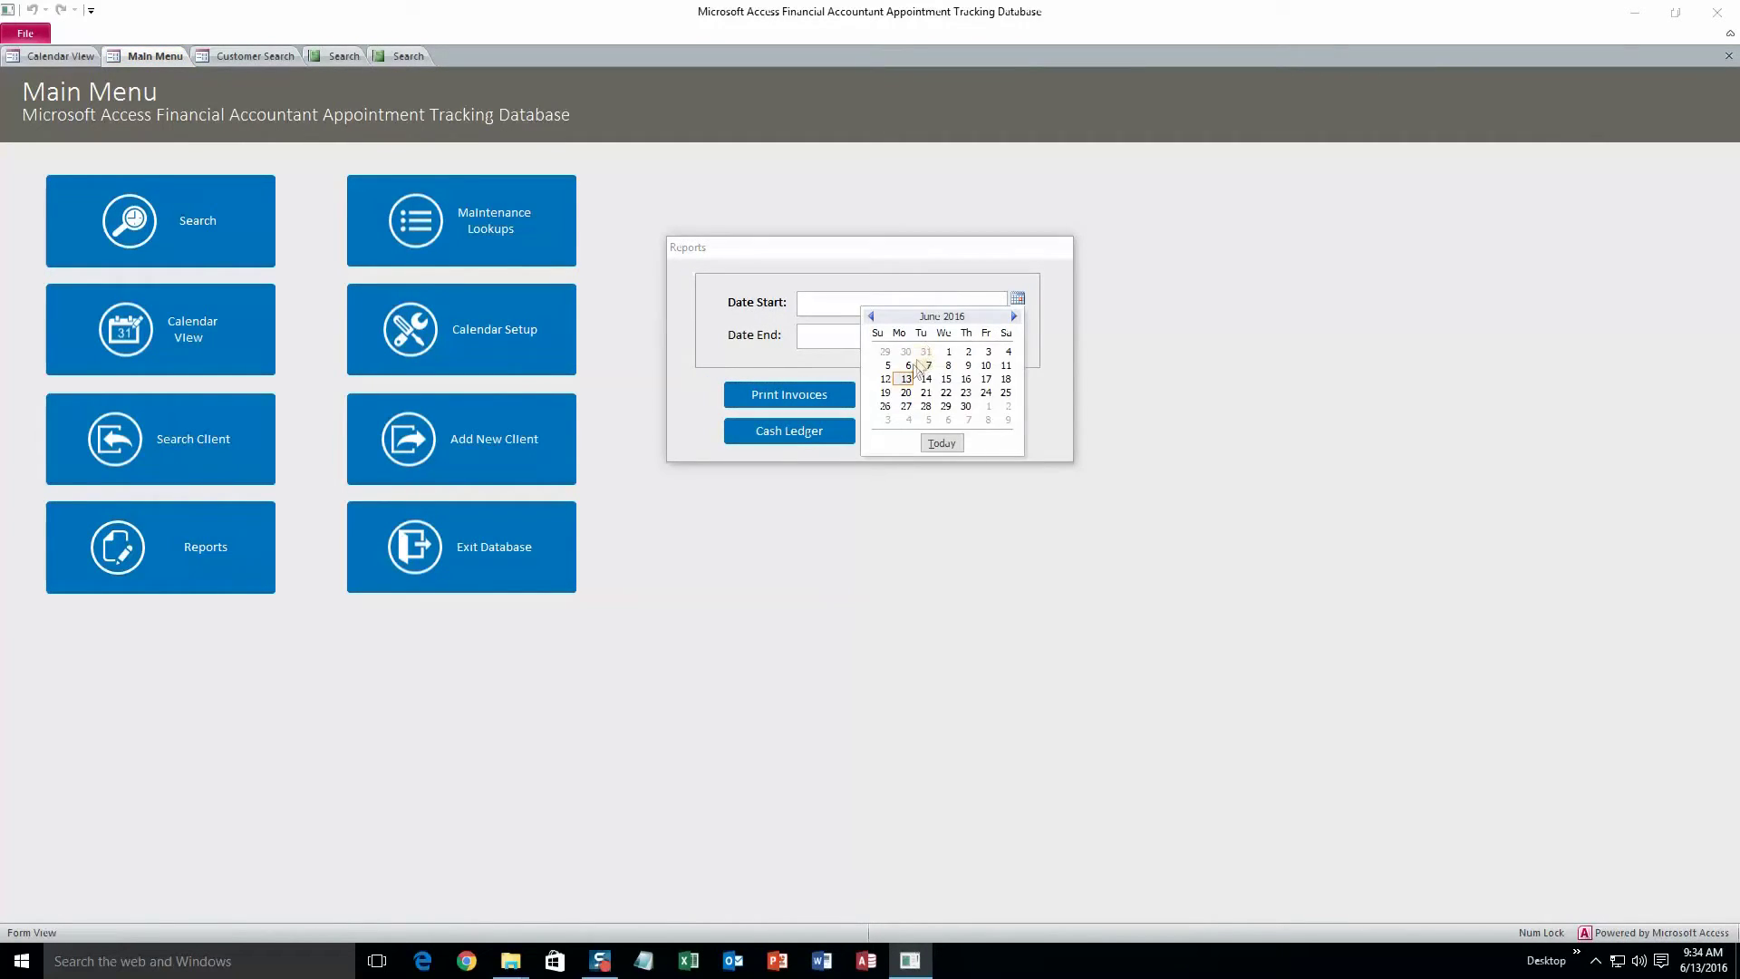
click(912, 366)
click(997, 342)
click(1018, 330)
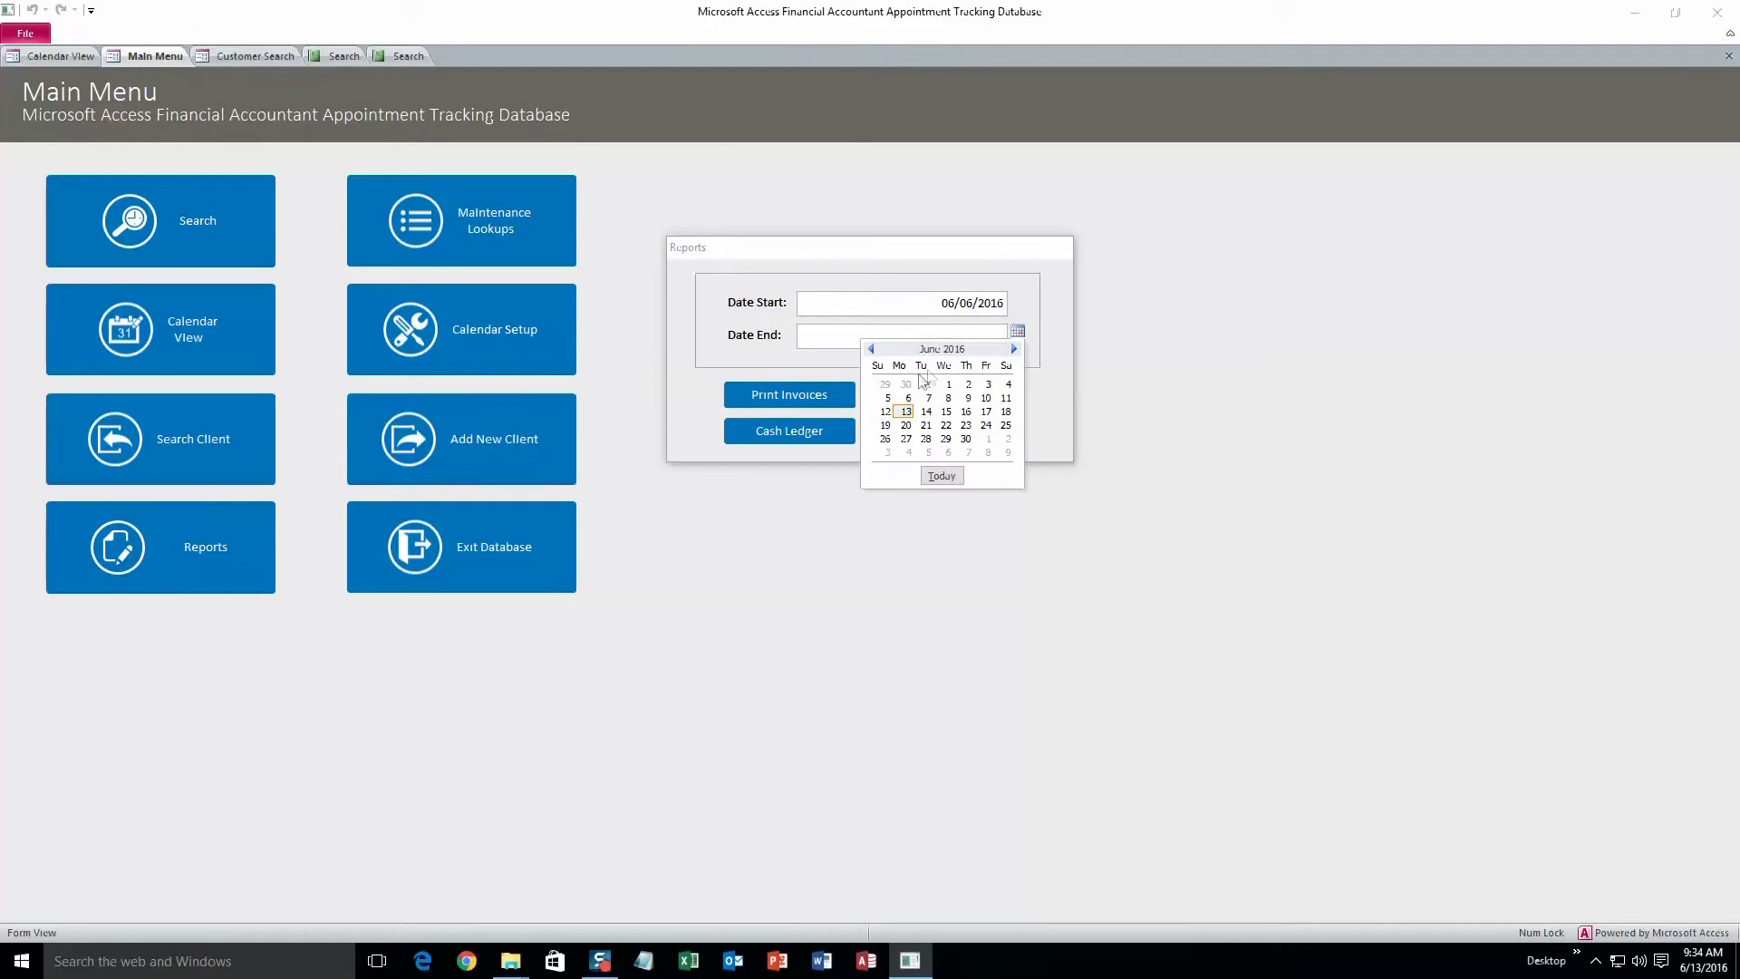
click(905, 426)
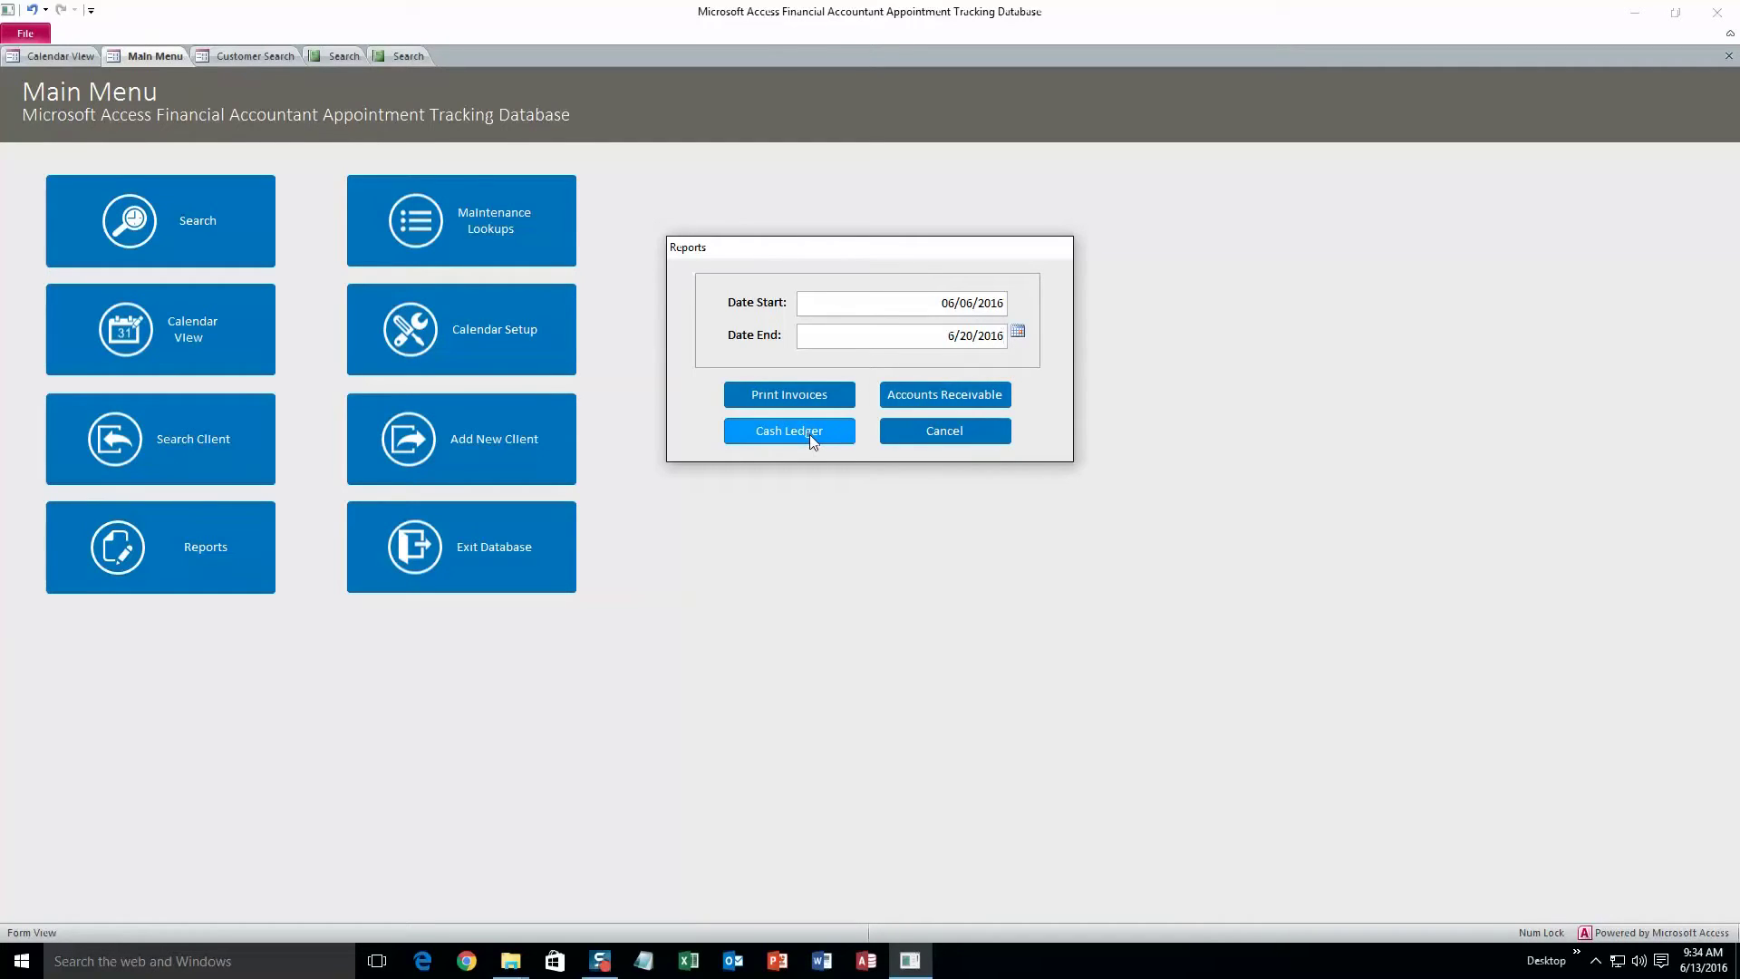
Preview the invoices for that range, close the reports dialog, and return to Main Menu.
click(835, 406)
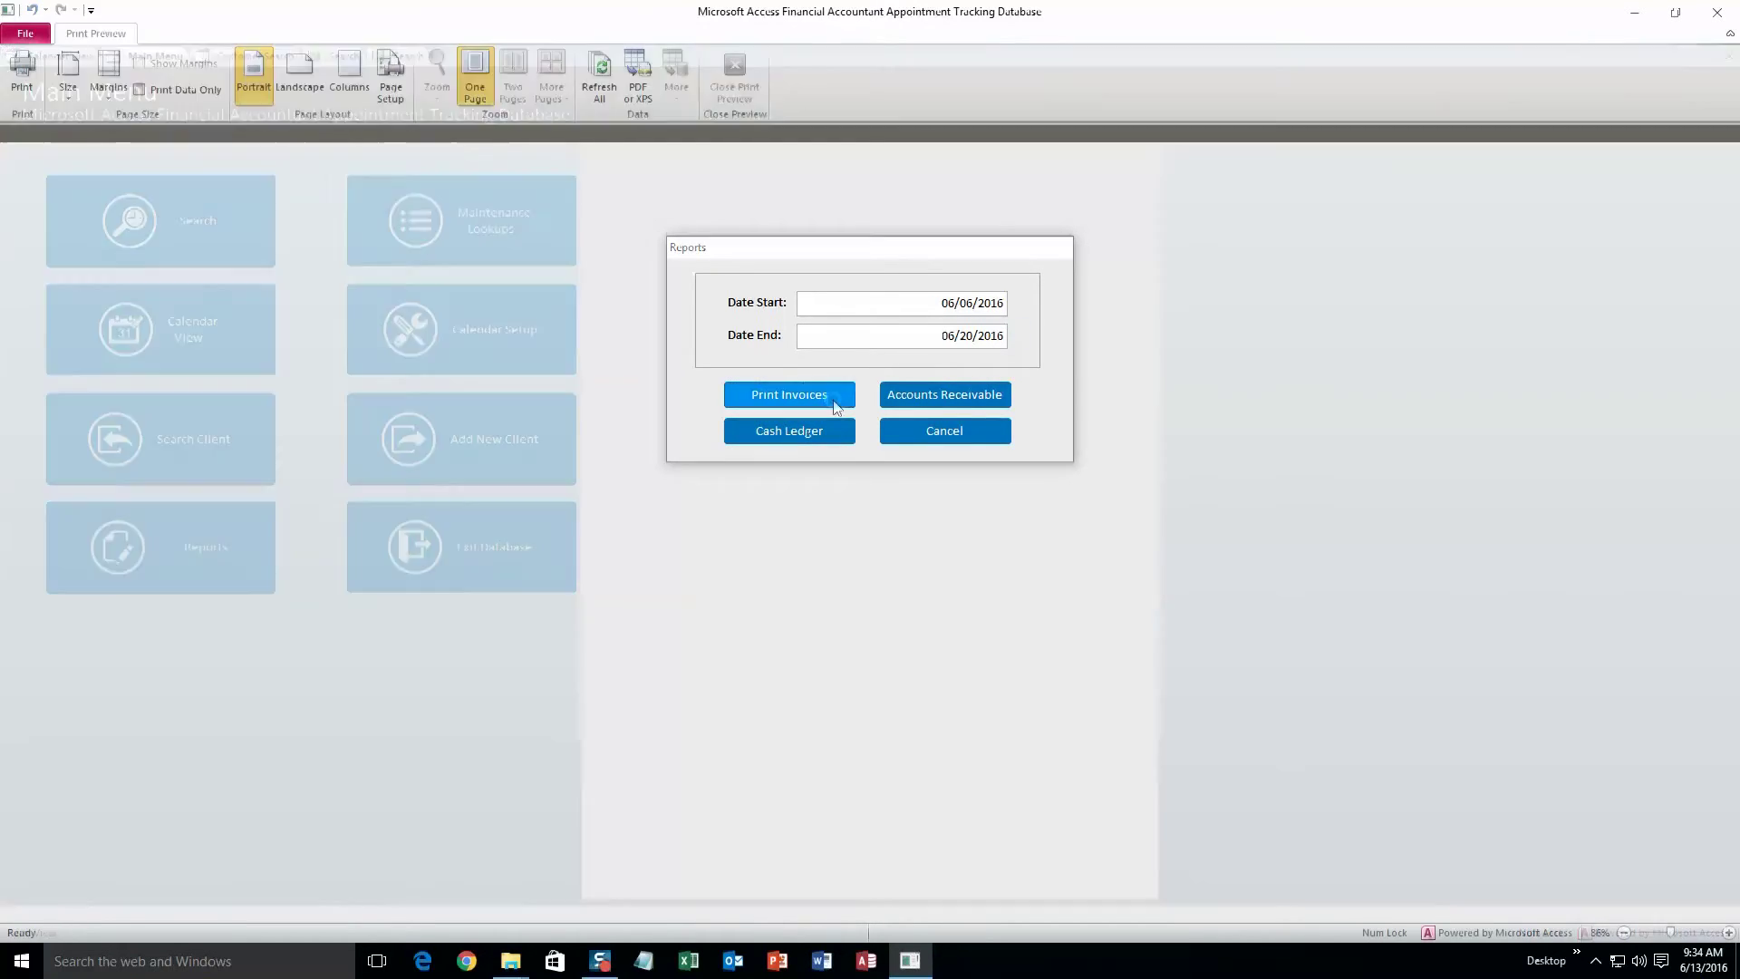
drag(878, 258, 1343, 393)
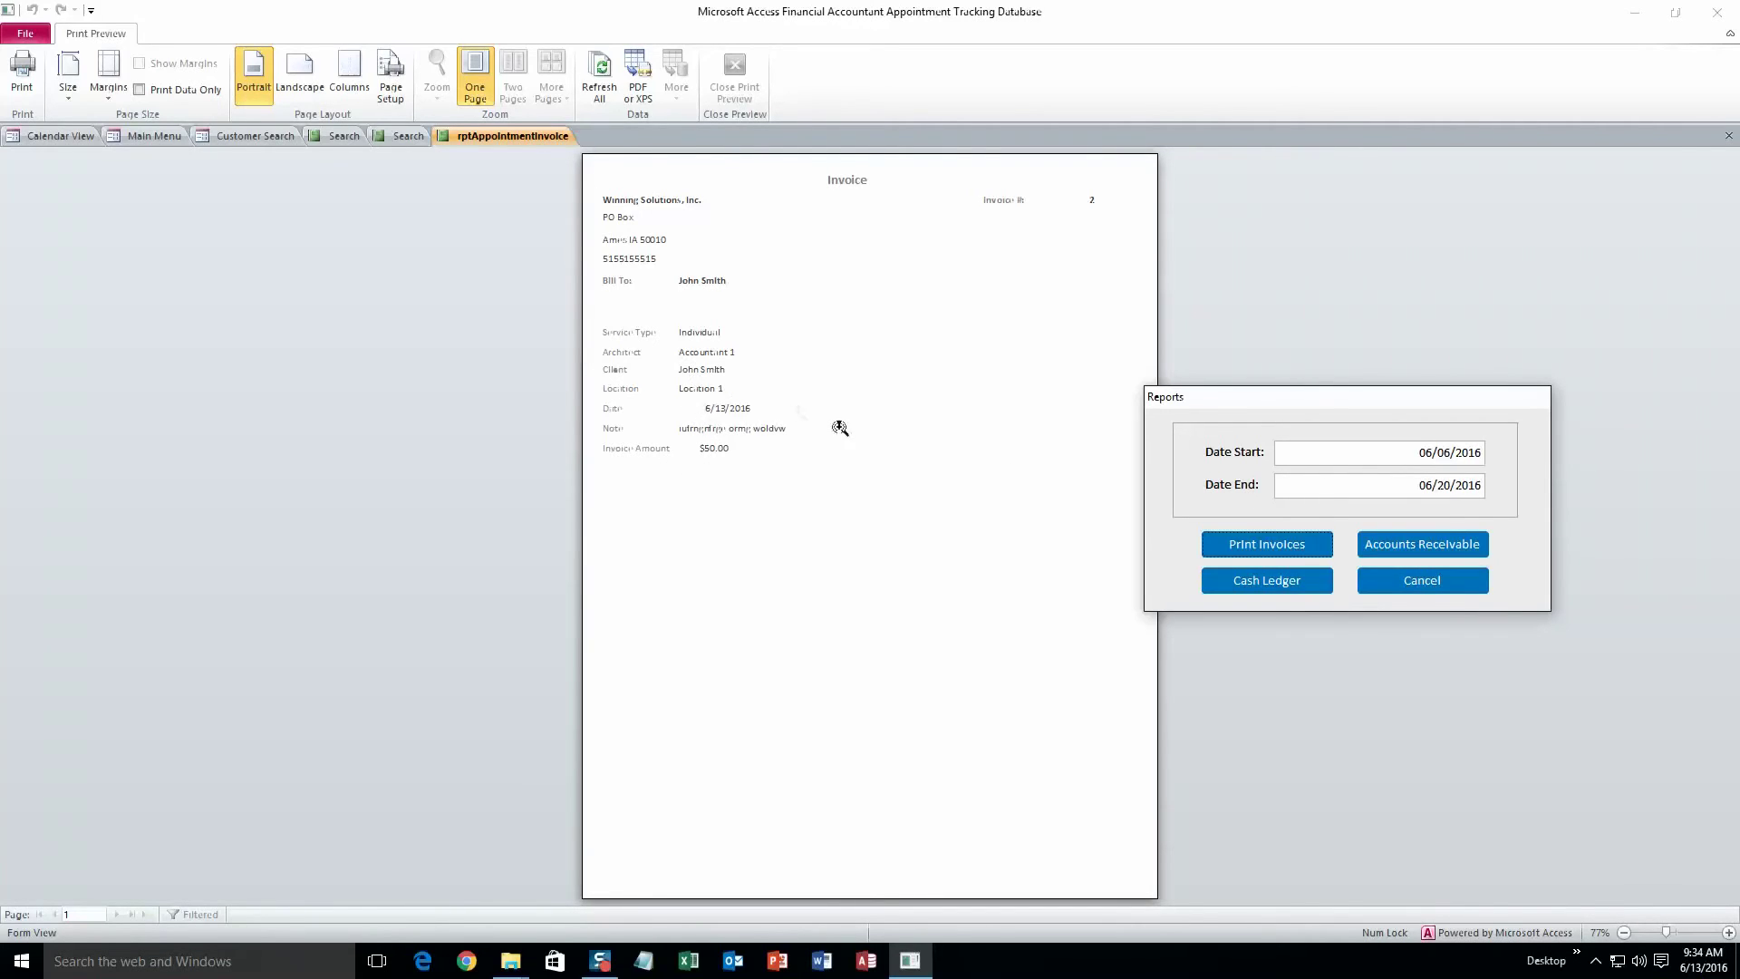
click(1379, 580)
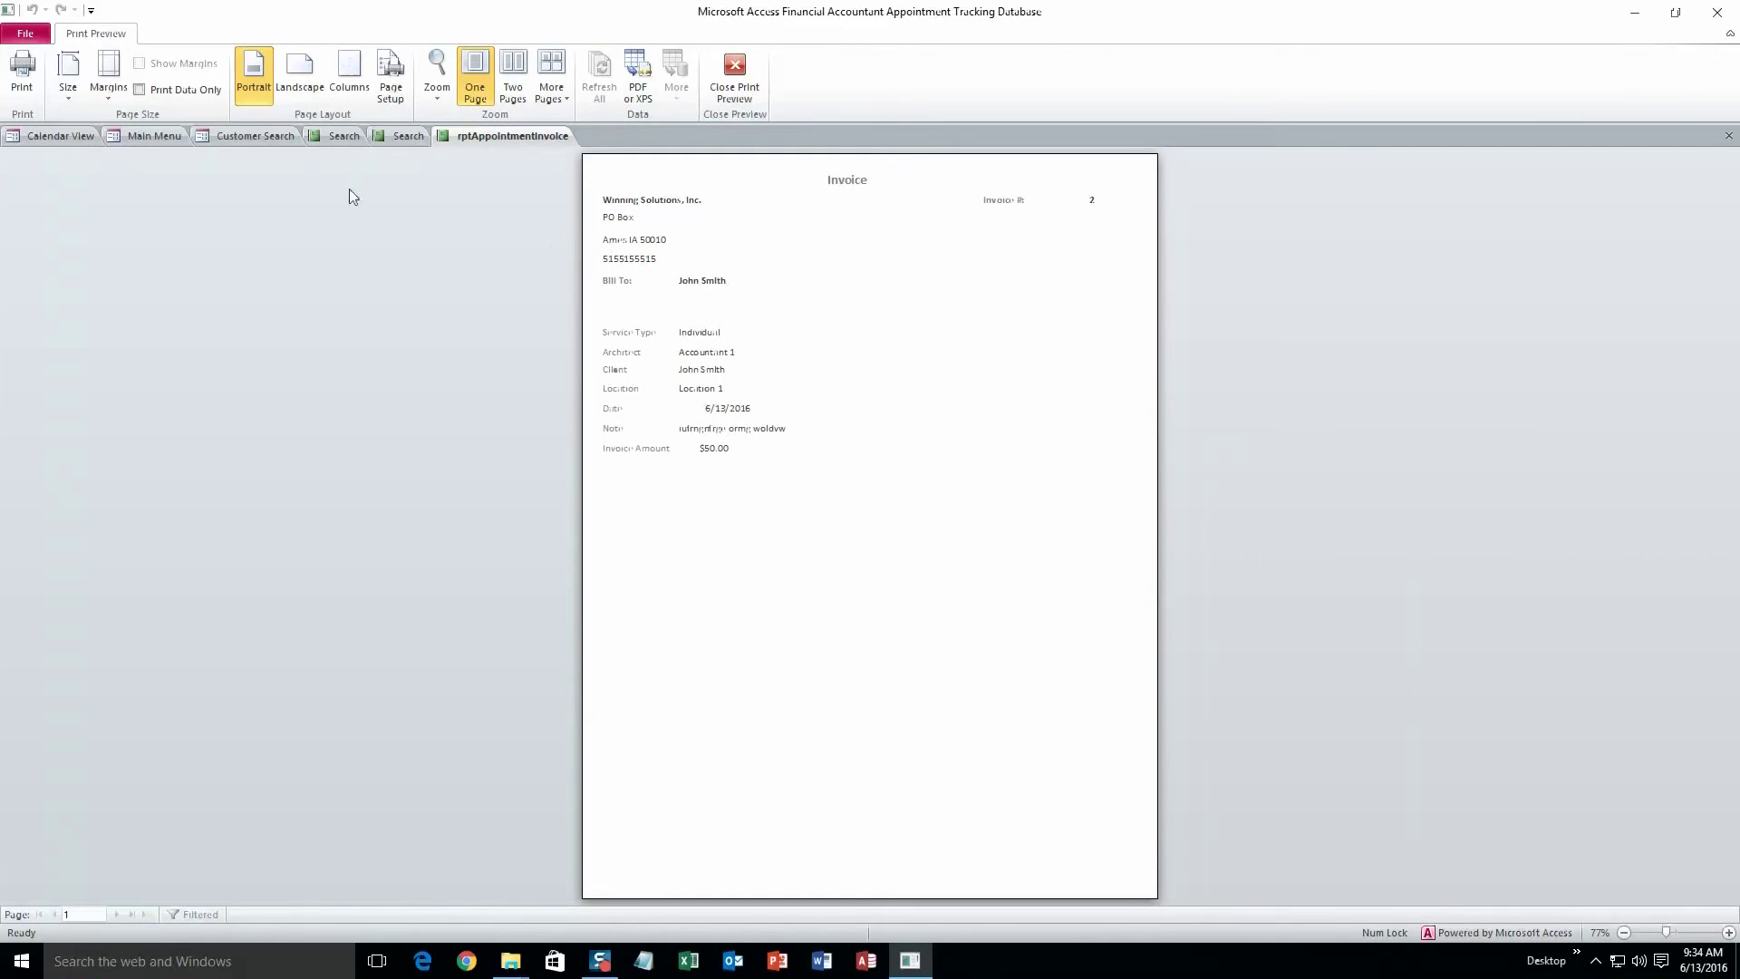
click(167, 137)
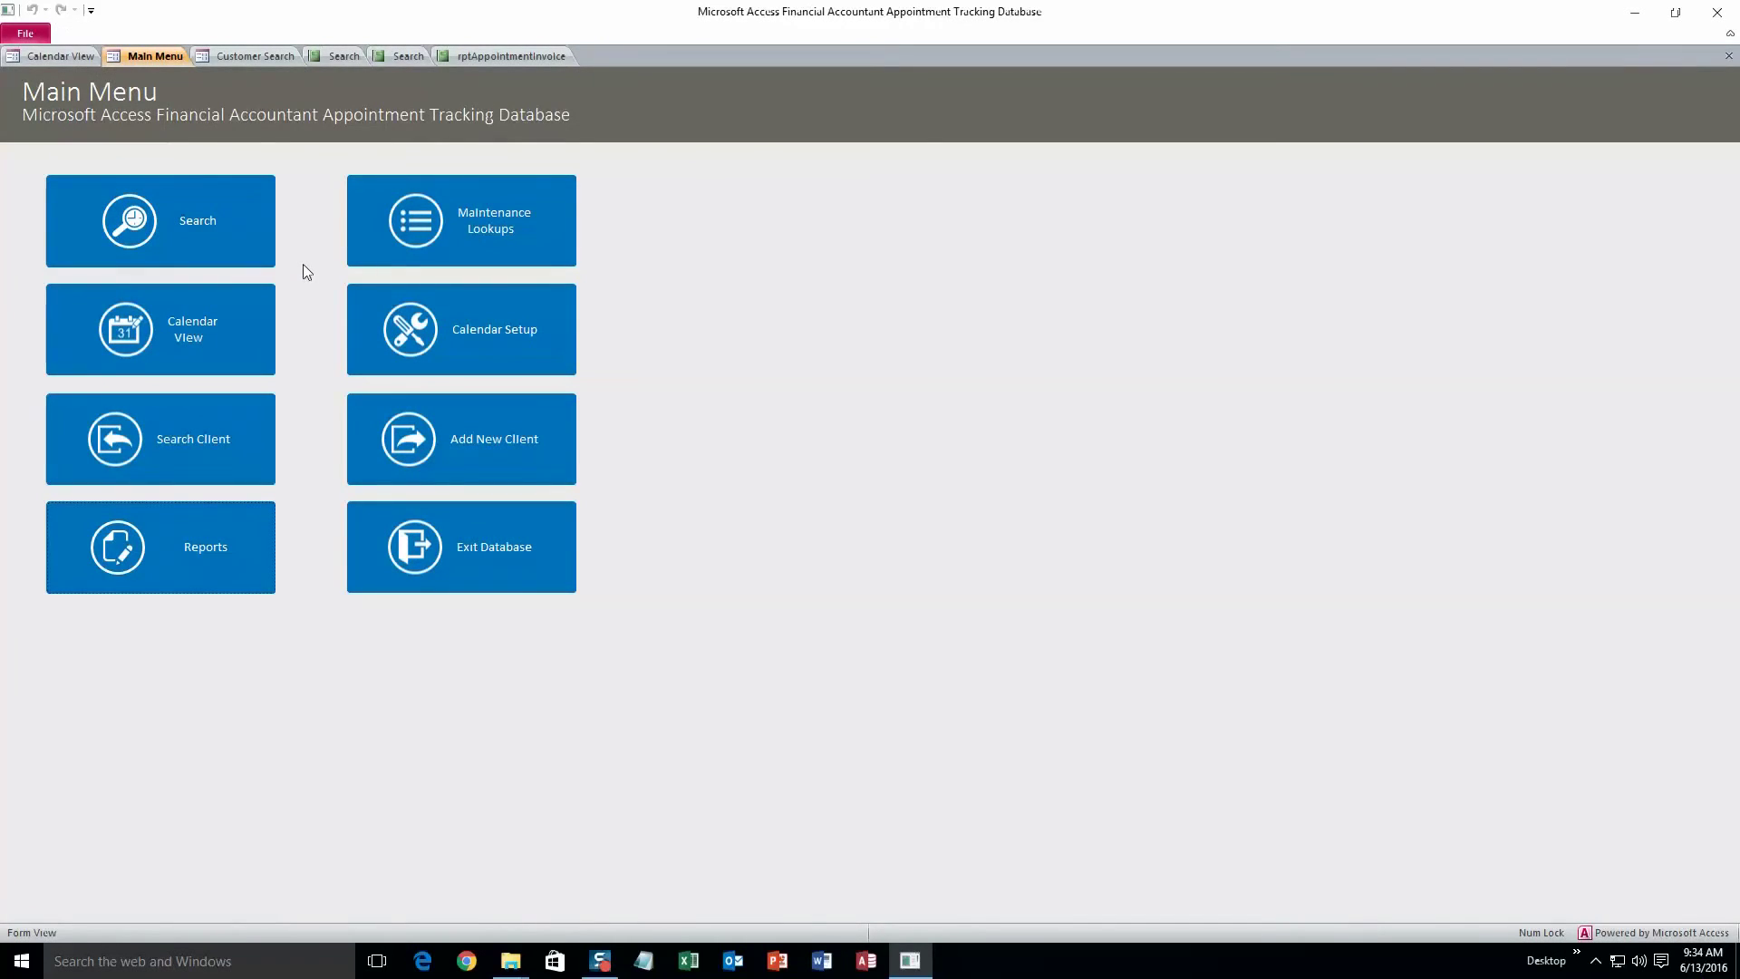